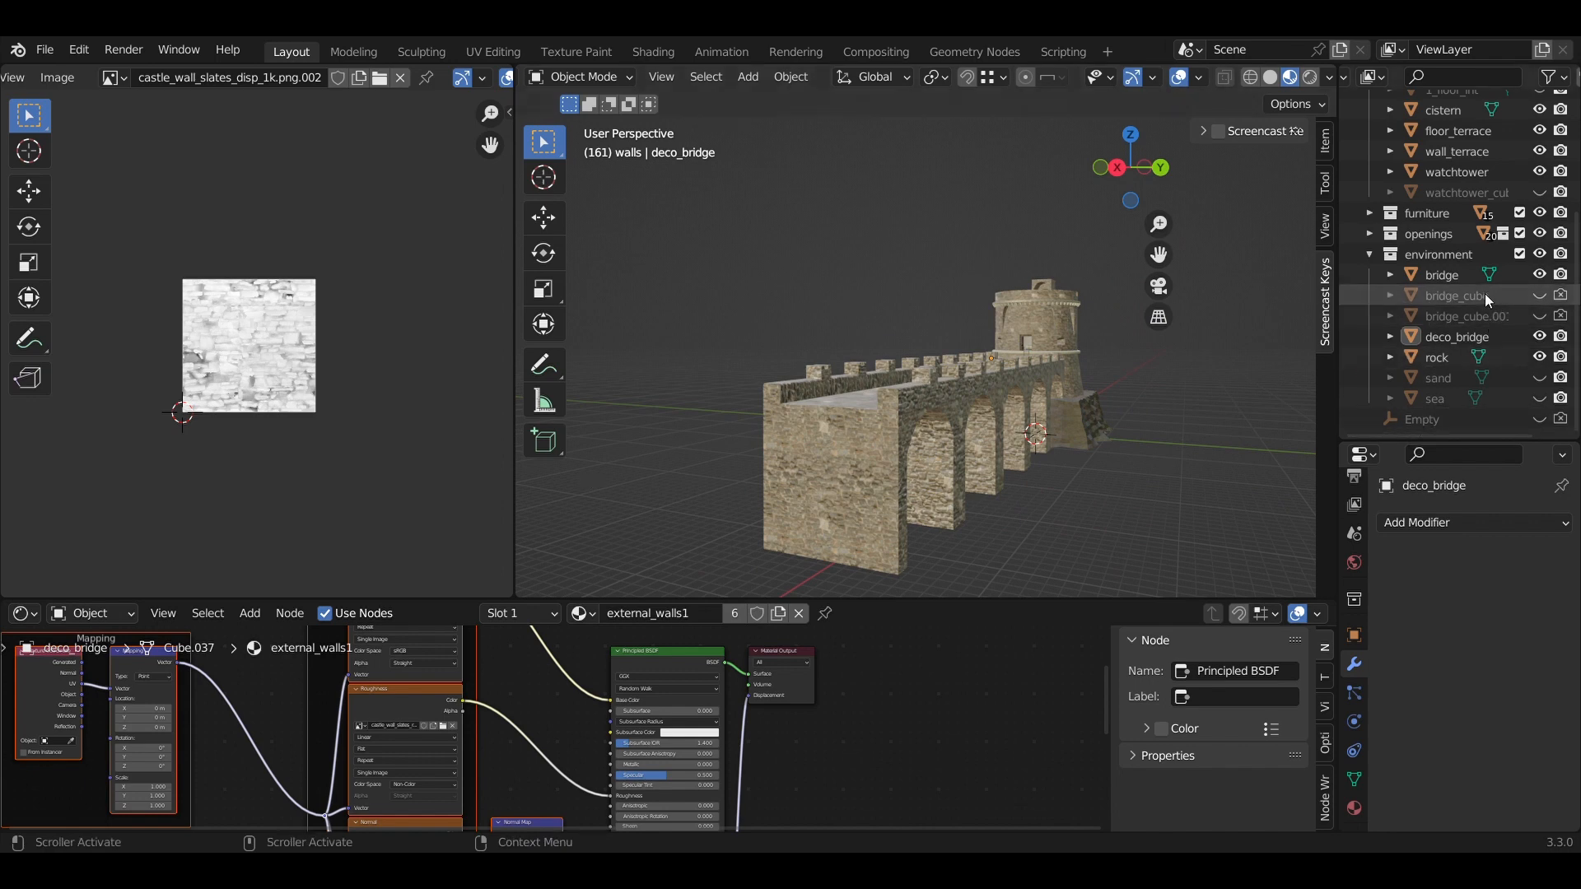
Unhide the sand and sea objects, then orbit and zoom out around the bridge and tower.
{"action": "left_click", "coordinate": [1539, 377]}
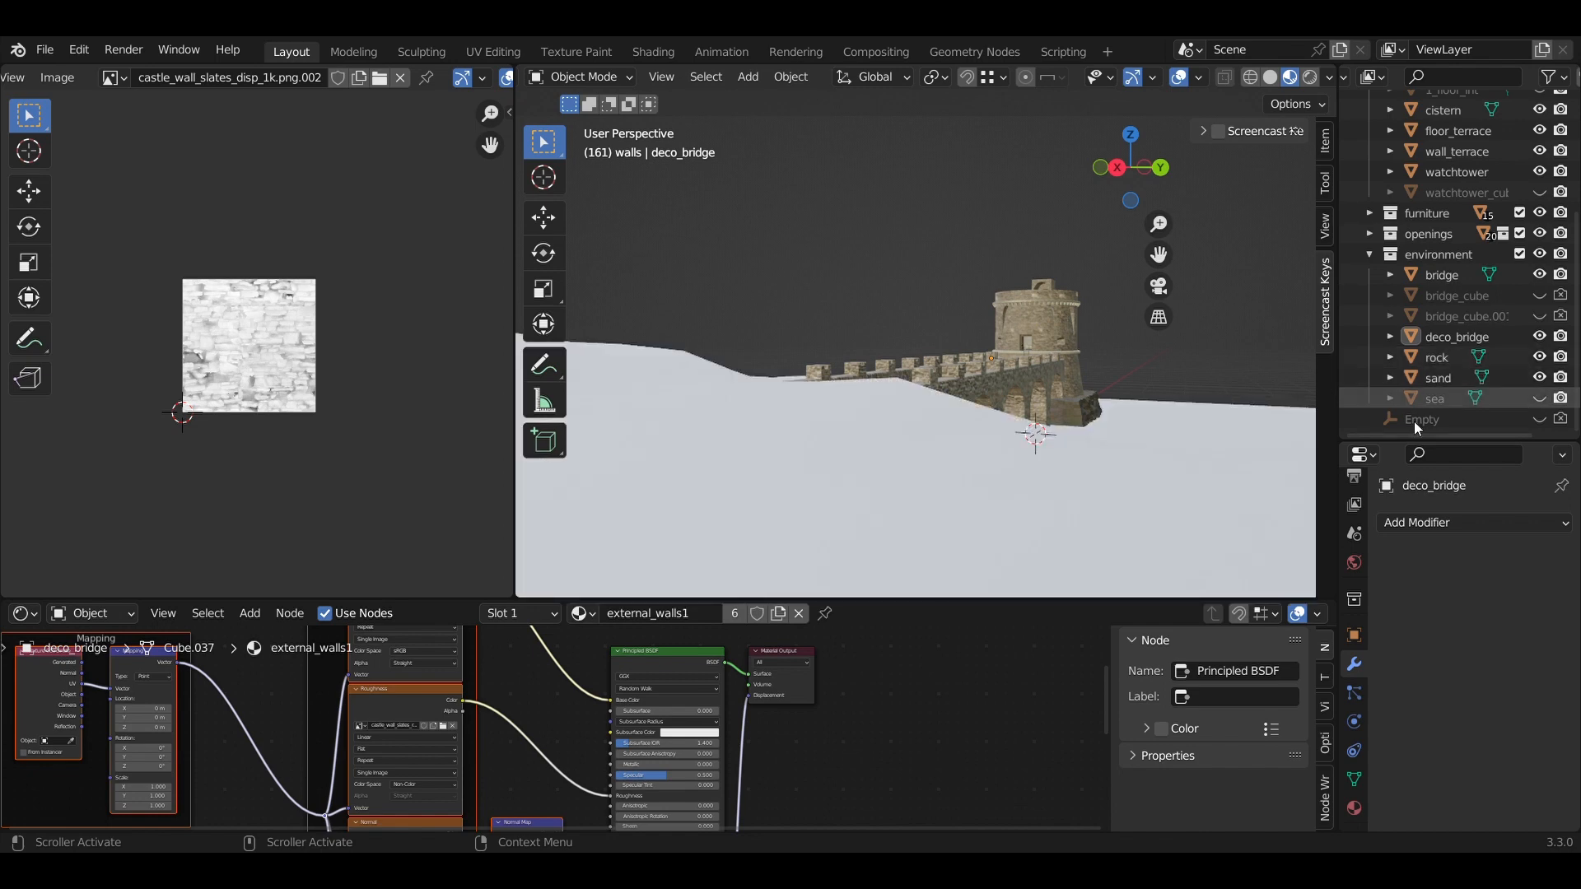
{"action": "left_click", "coordinate": [1538, 397]}
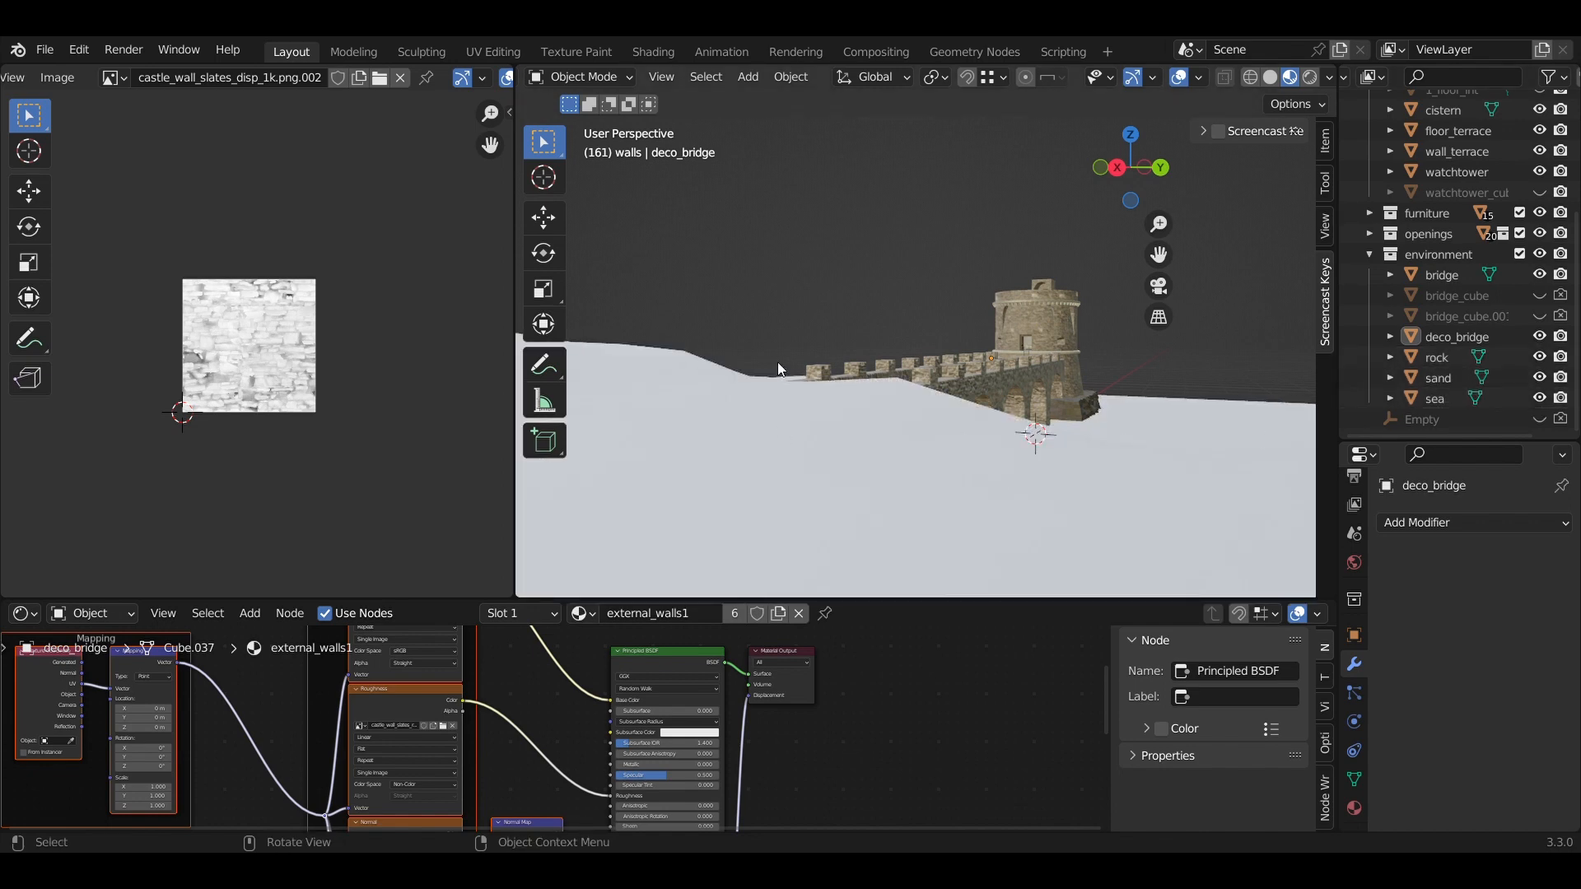
{"action": "middle_click_drag", "start_coordinate": [777, 363], "coordinate": [897, 378]}
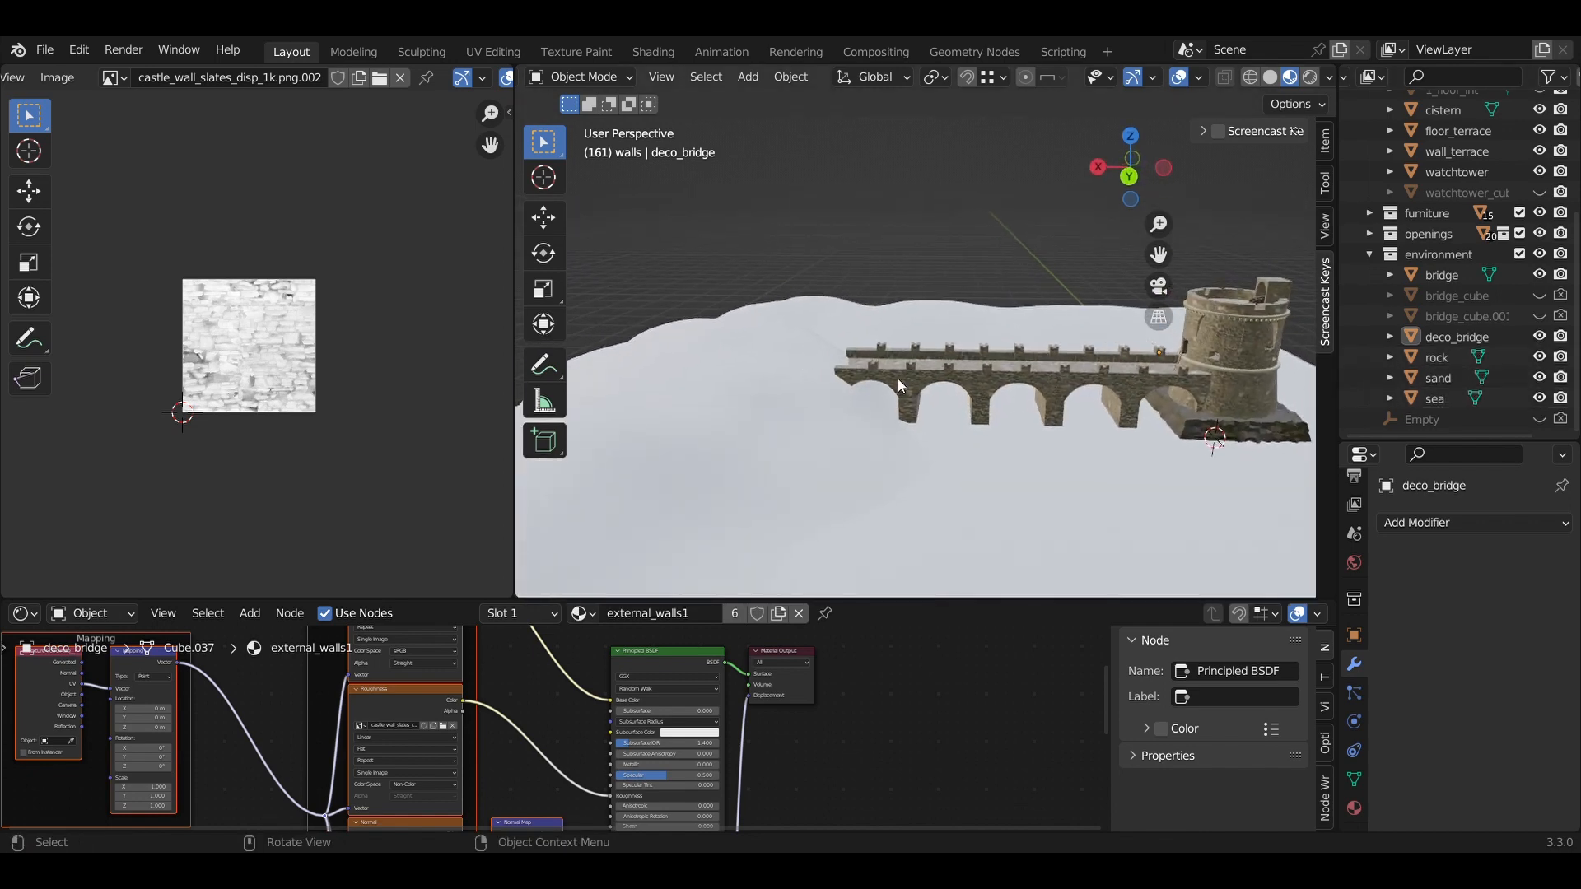
{"action": "scroll", "coordinate": [901, 369], "scroll_direction": "down", "scroll_amount": 3}
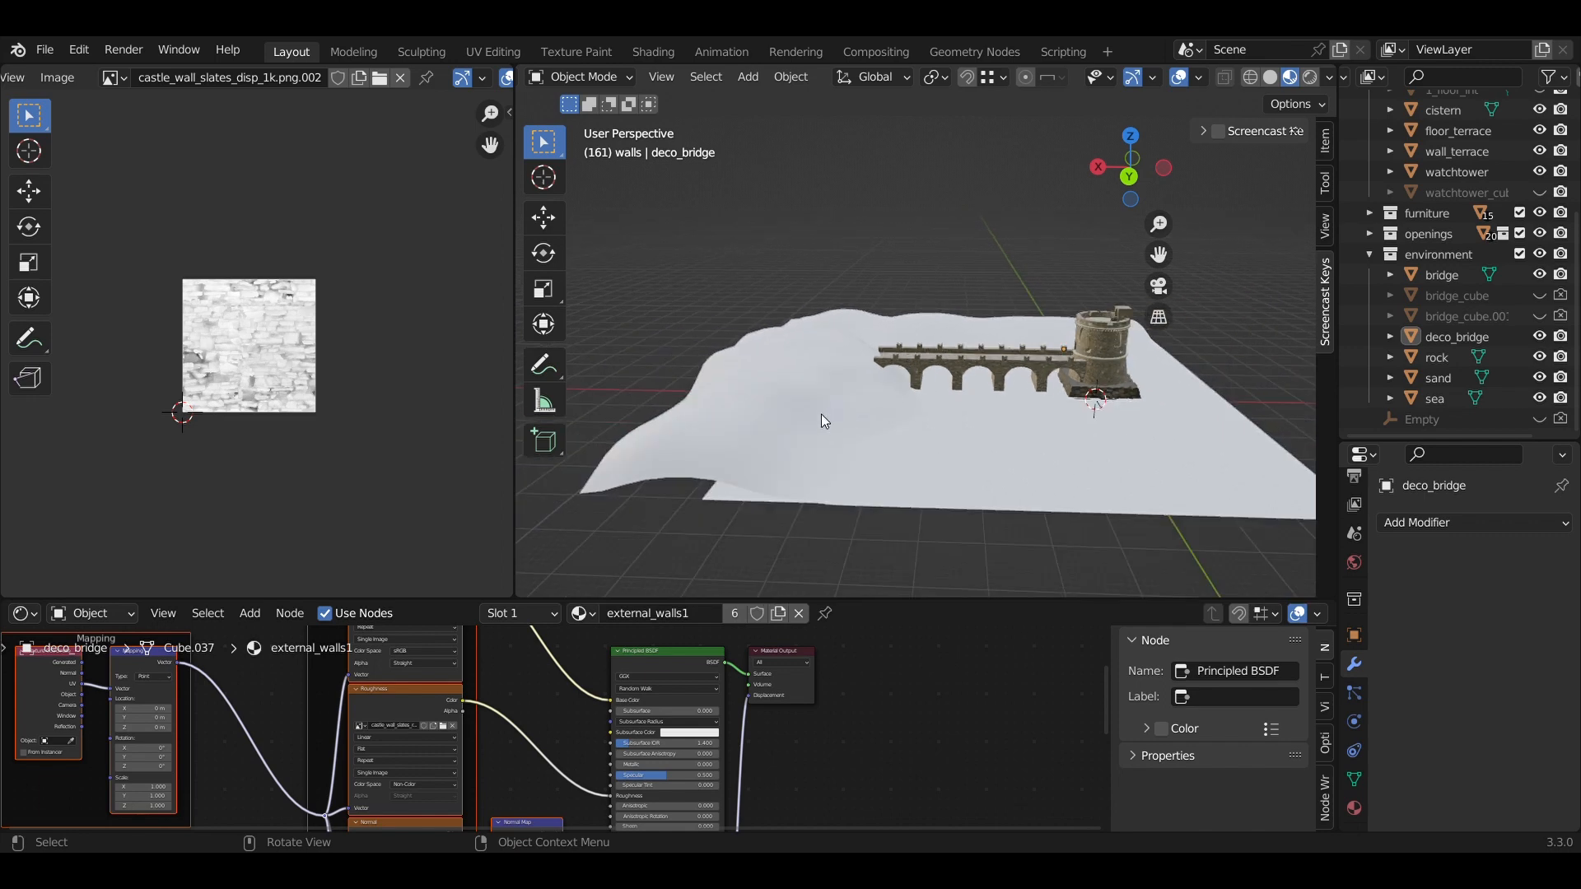
Create Material.001 on the sand terrain and select its Principled BSDF node.
{"action": "left_click", "coordinate": [779, 415]}
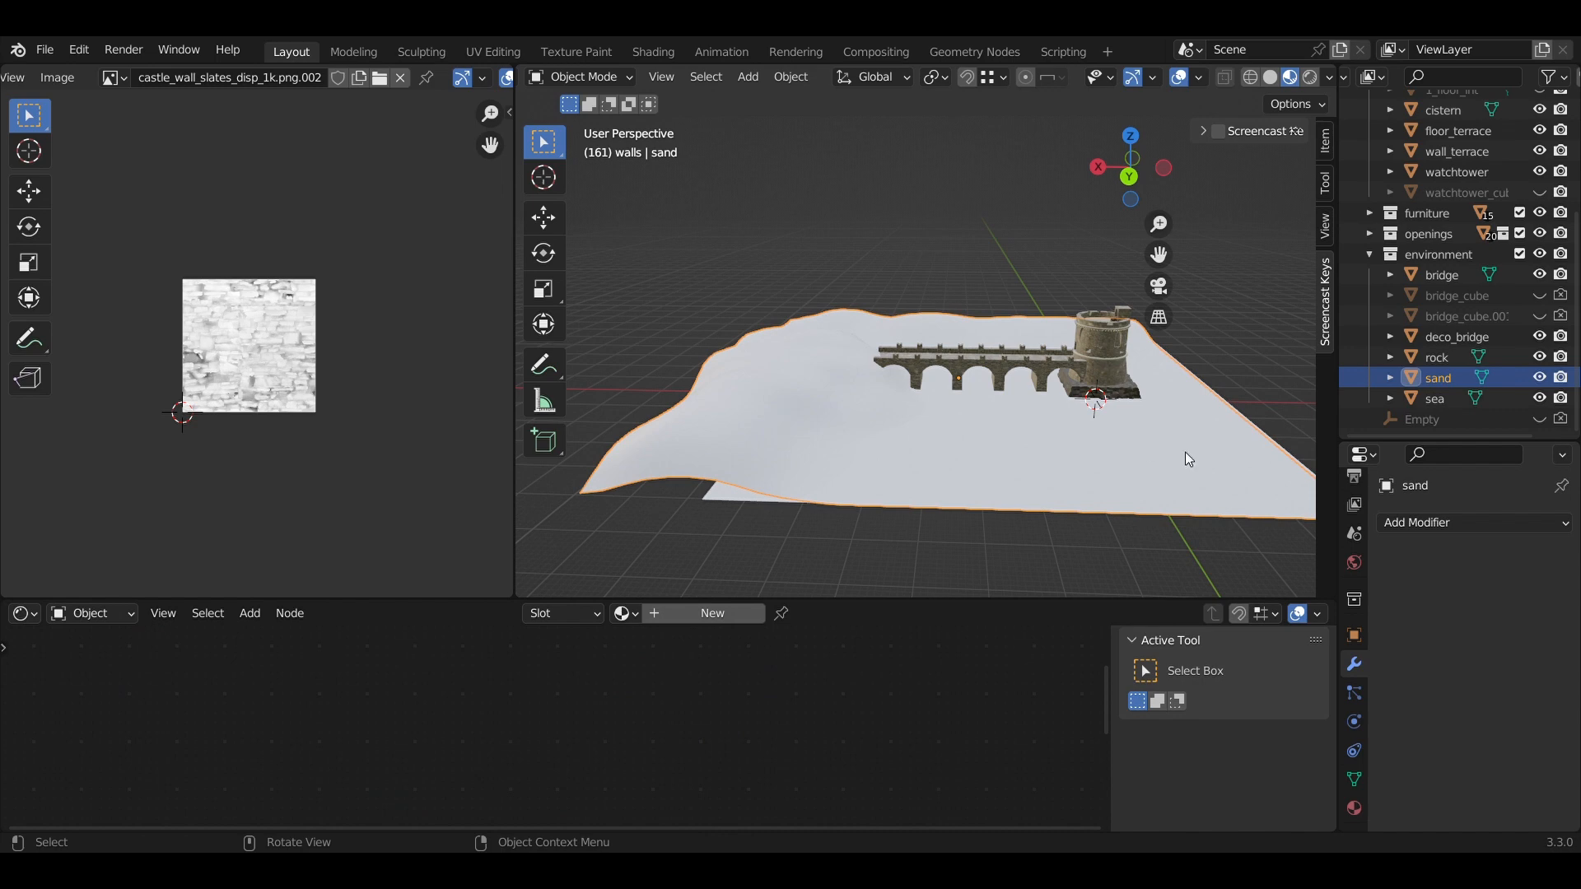
{"action": "left_click", "coordinate": [1421, 518]}
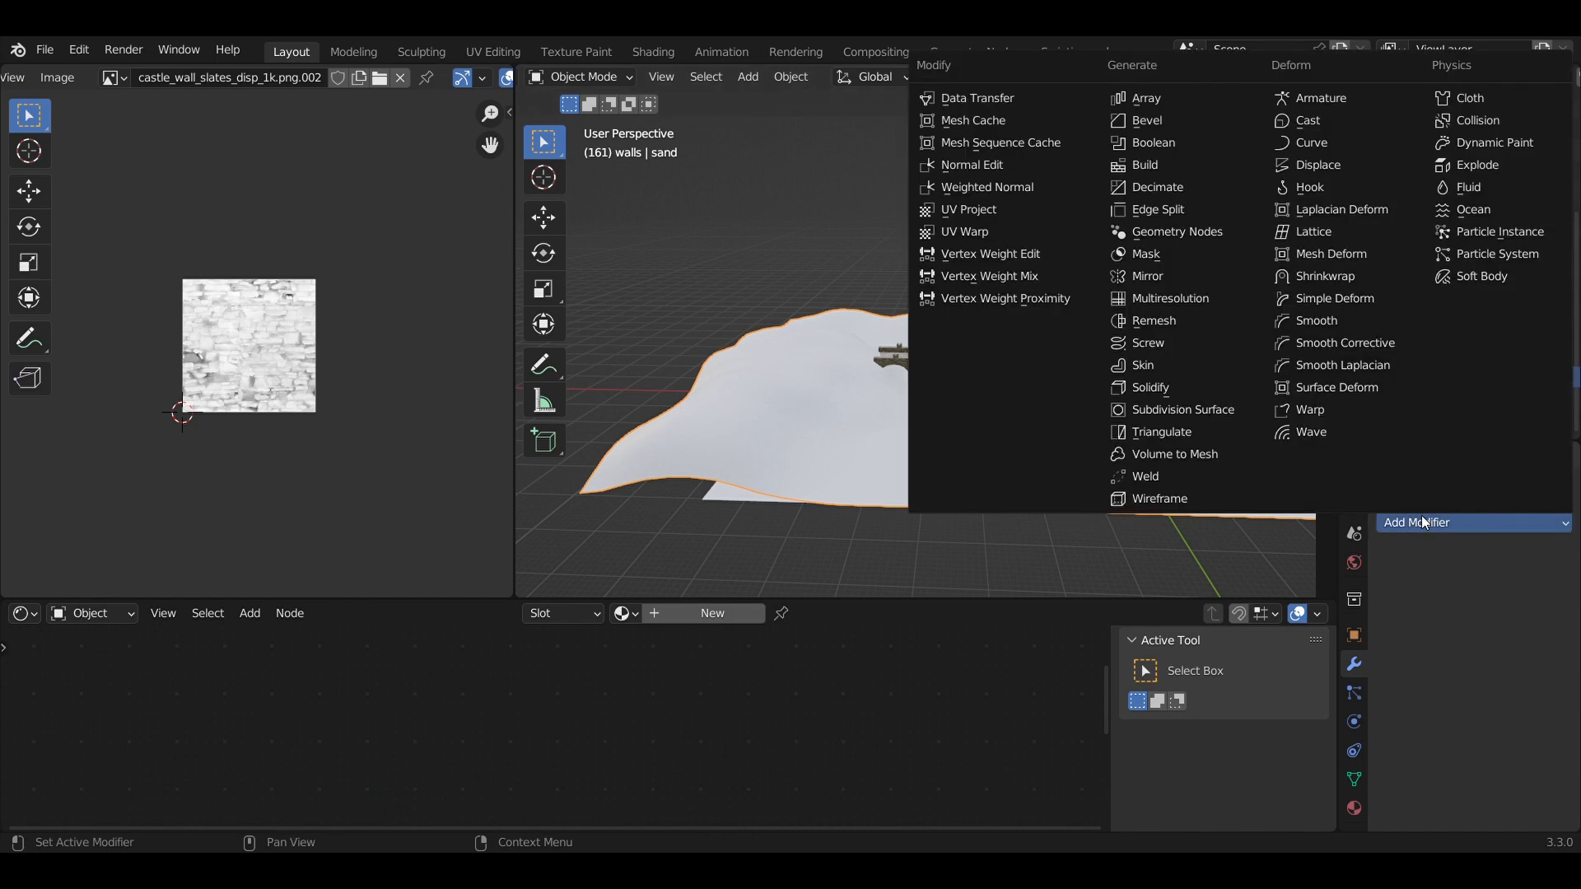
{"action": "left_click", "coordinate": [1355, 809]}
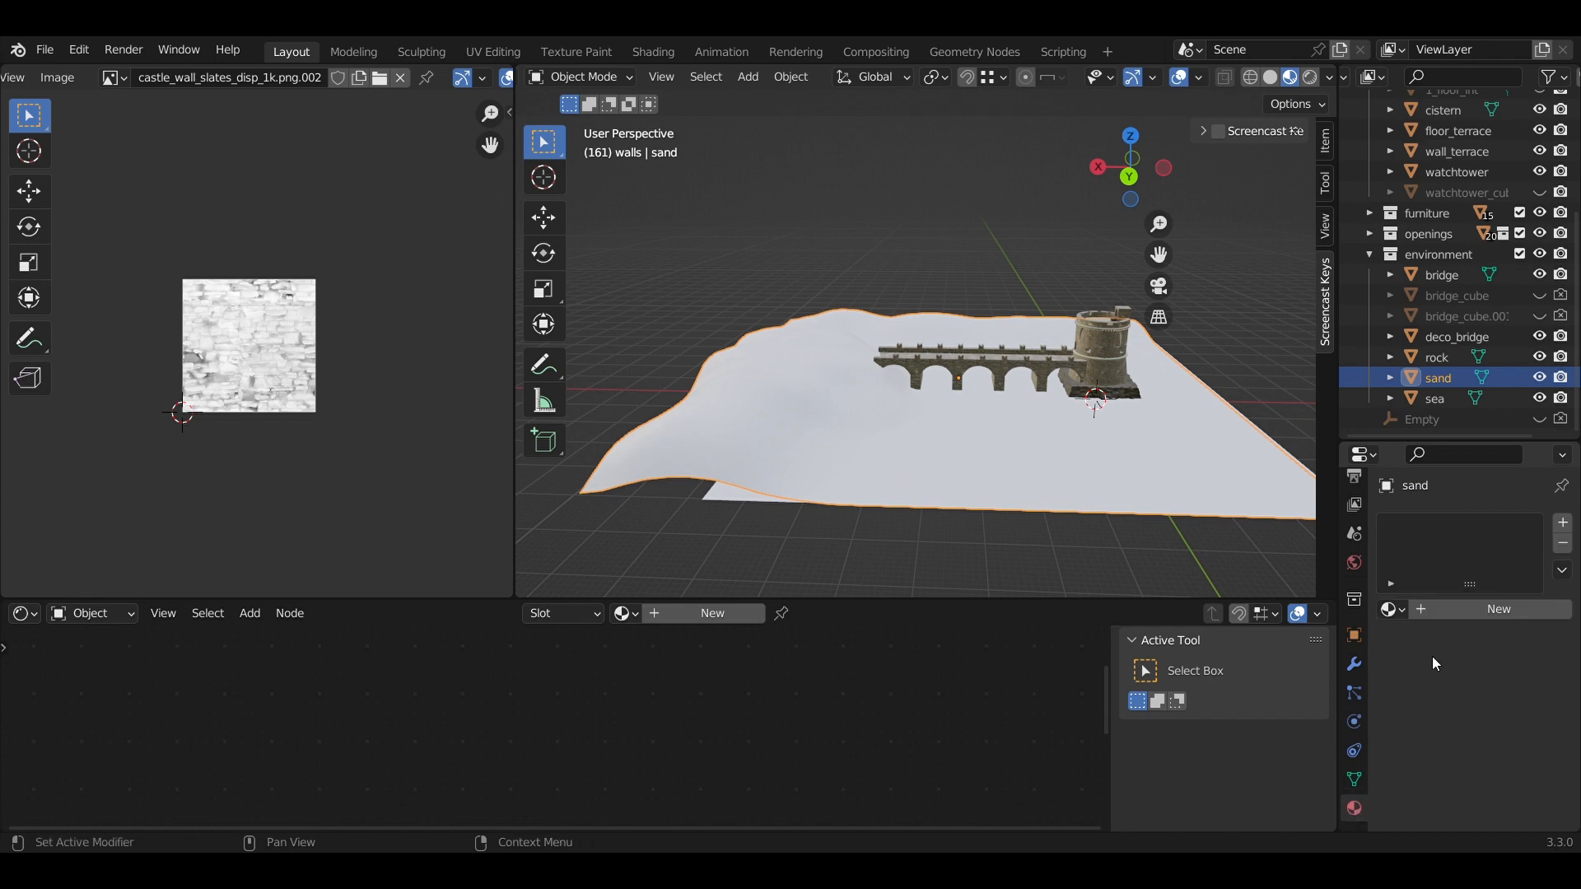
{"action": "left_click", "coordinate": [1442, 610]}
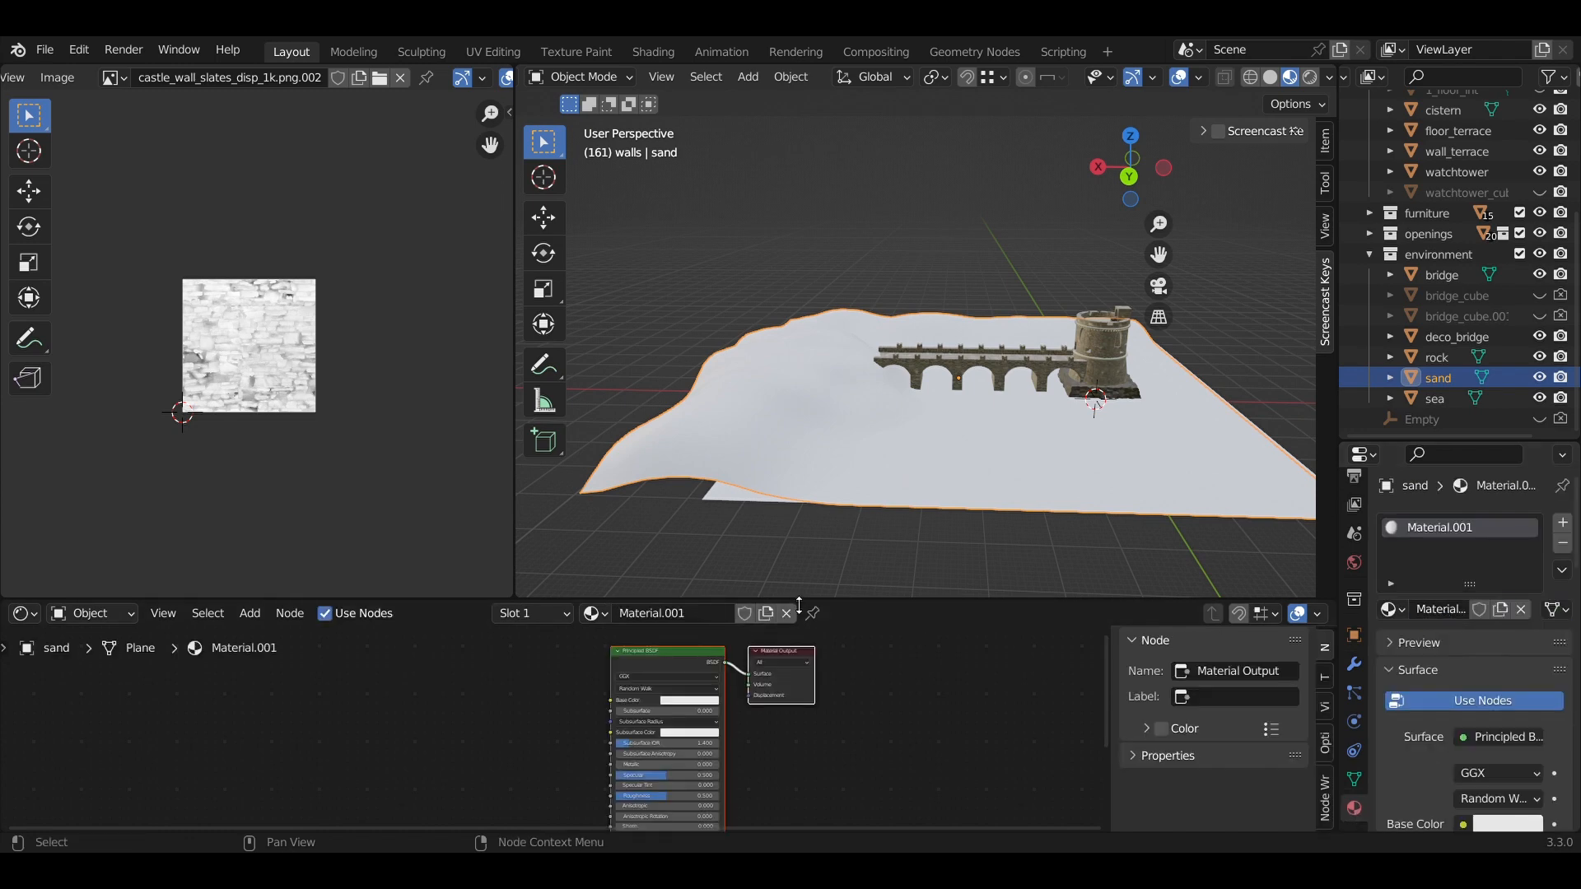
{"action": "left_click_drag", "start_coordinate": [796, 598], "coordinate": [795, 511]}
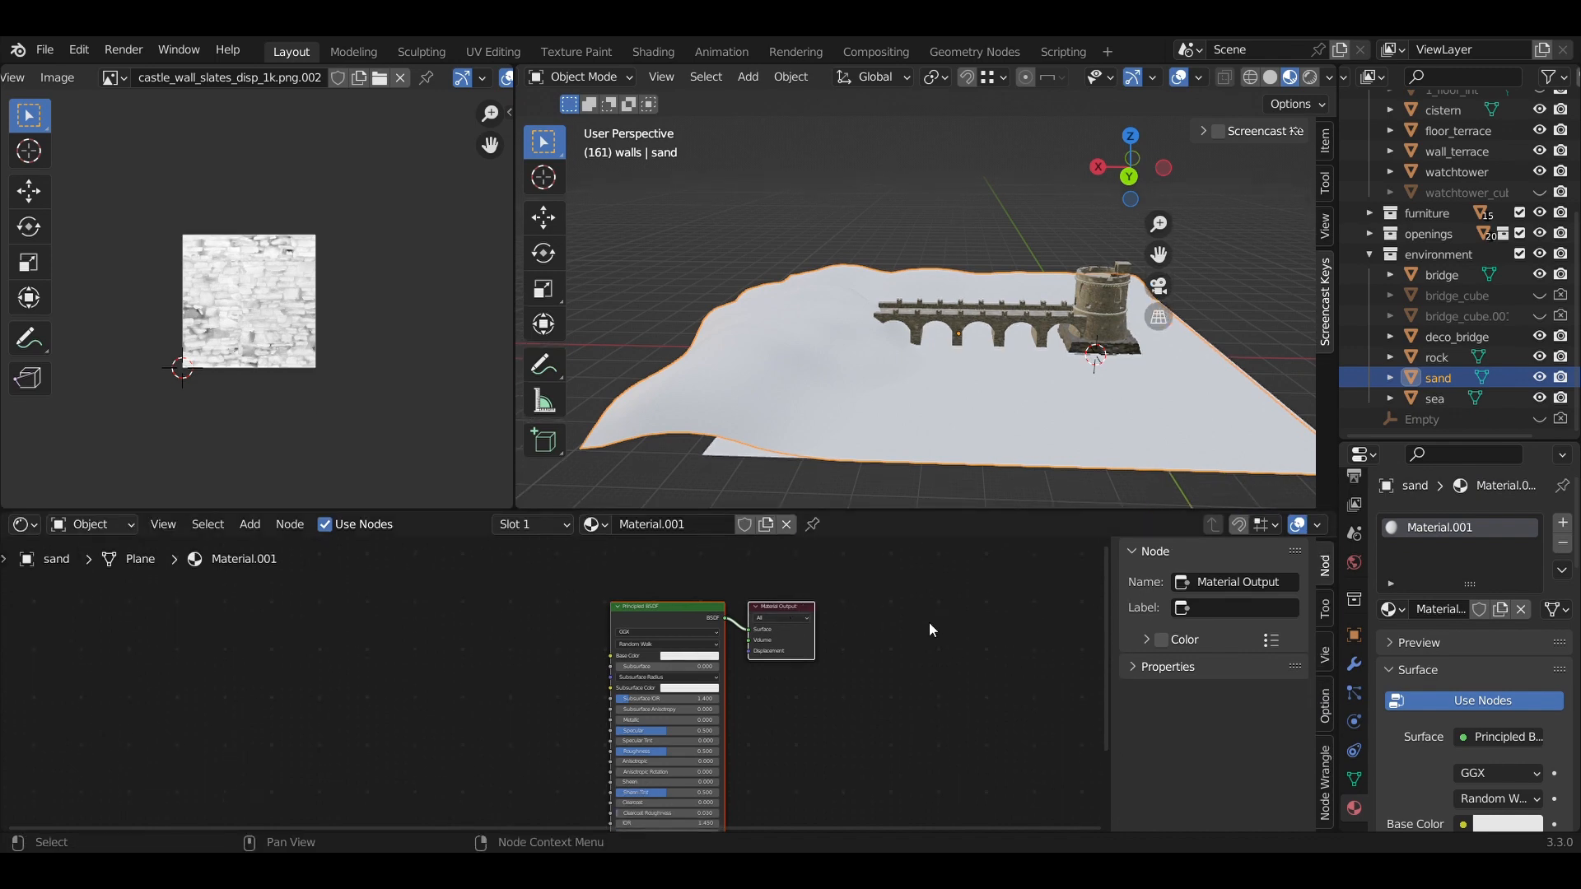
{"action": "middle_click_drag", "start_coordinate": [931, 630], "coordinate": [960, 577]}
{"action": "left_click", "coordinate": [668, 573]}
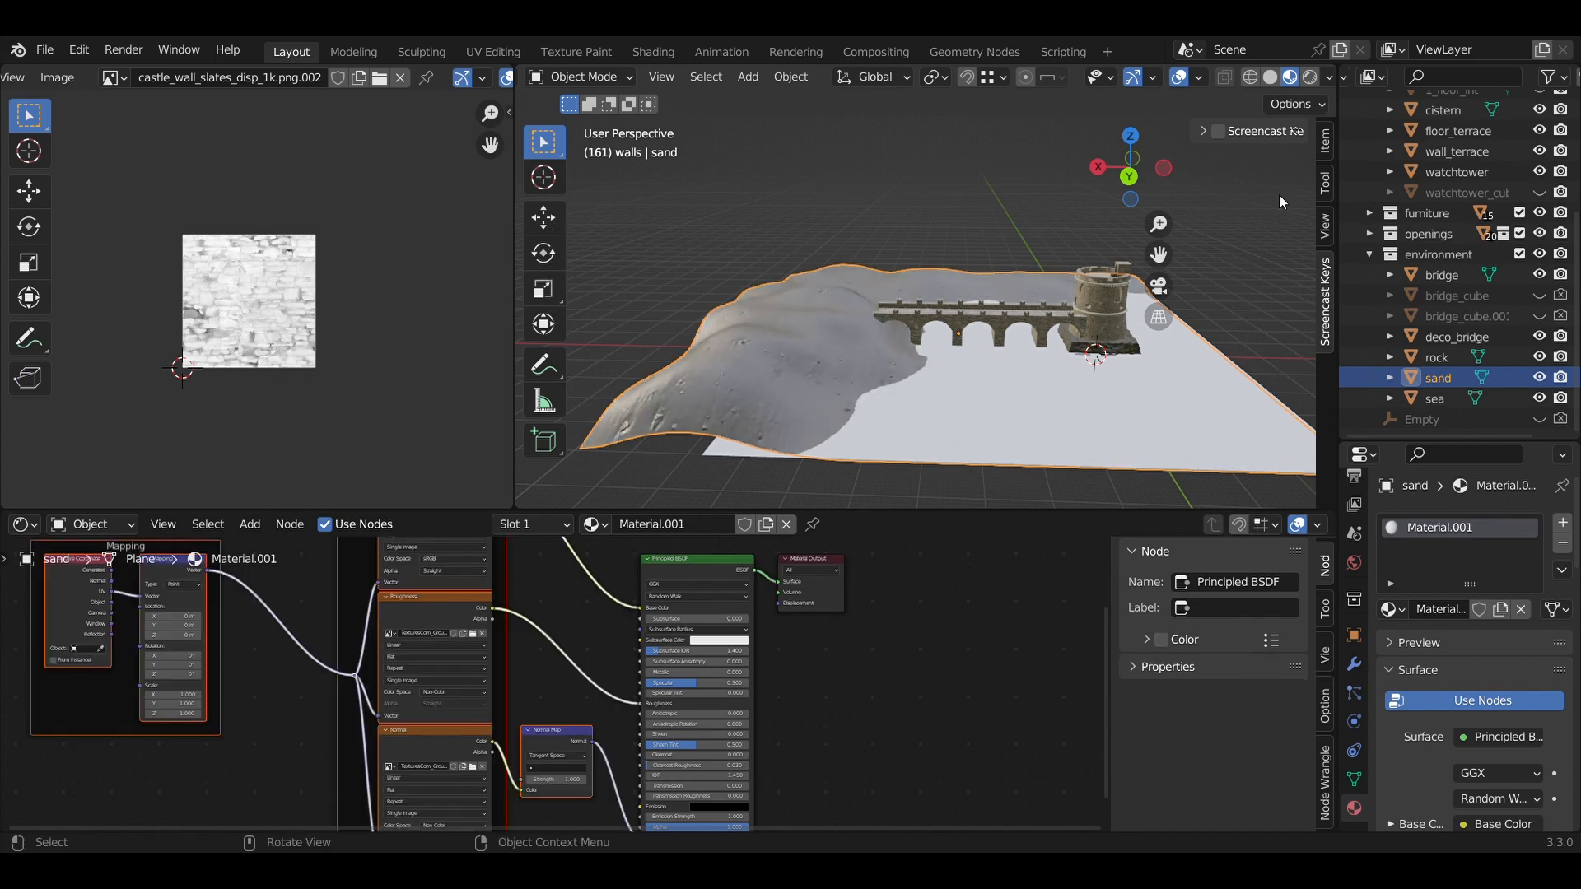
Turn on the on-screen key display, widen the 3D view, and narrow the N sidebar.
{"action": "left_click", "coordinate": [1204, 131]}
{"action": "left_click", "coordinate": [1218, 131]}
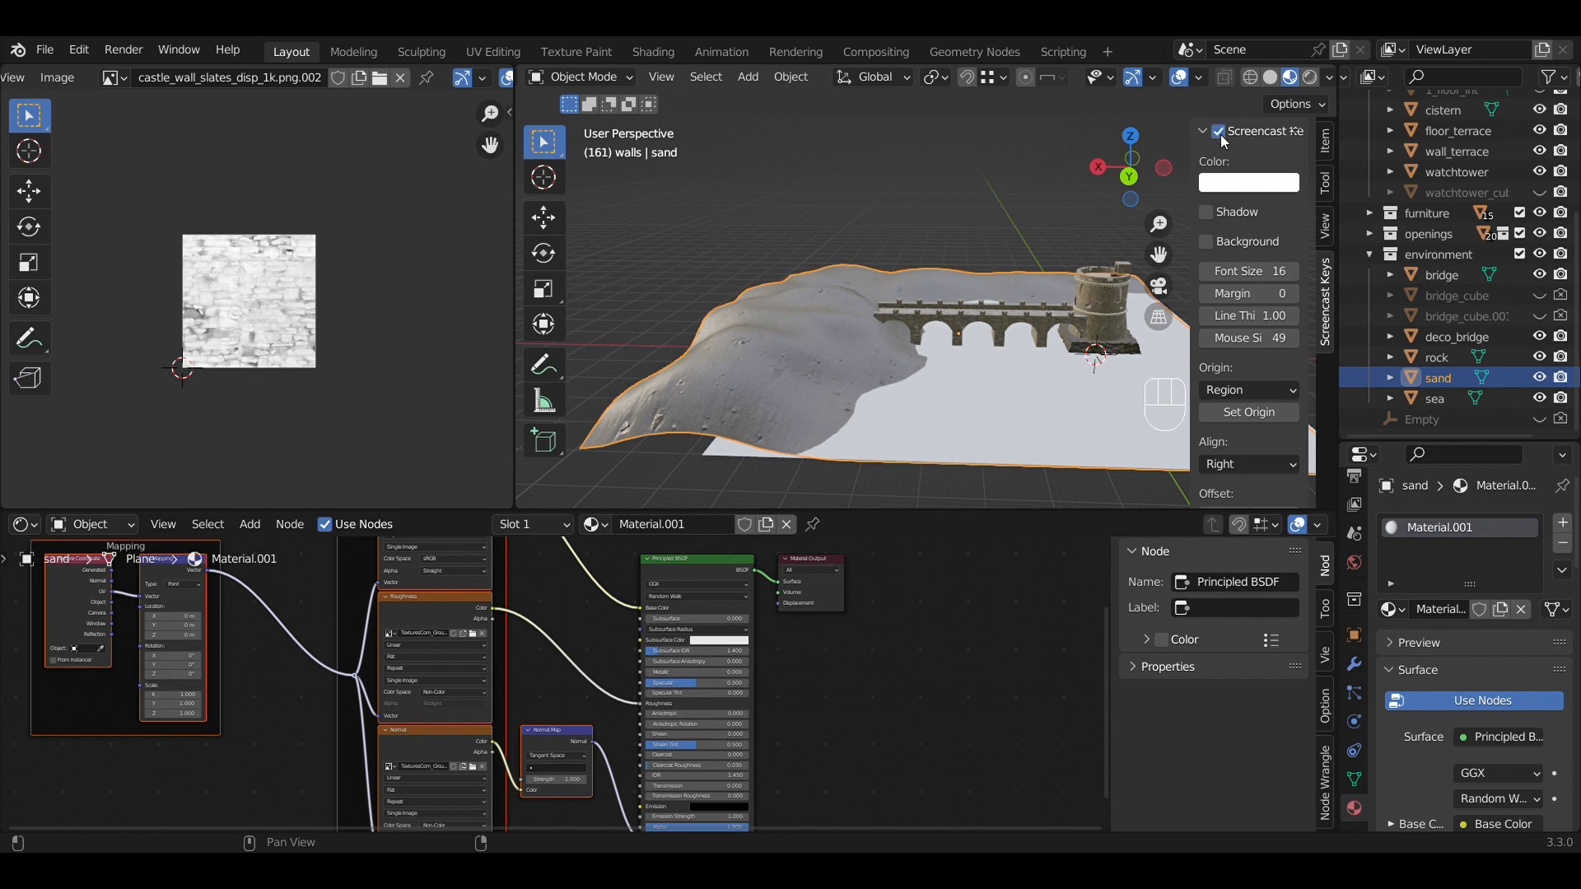
{"action": "left_click", "coordinate": [1326, 148]}
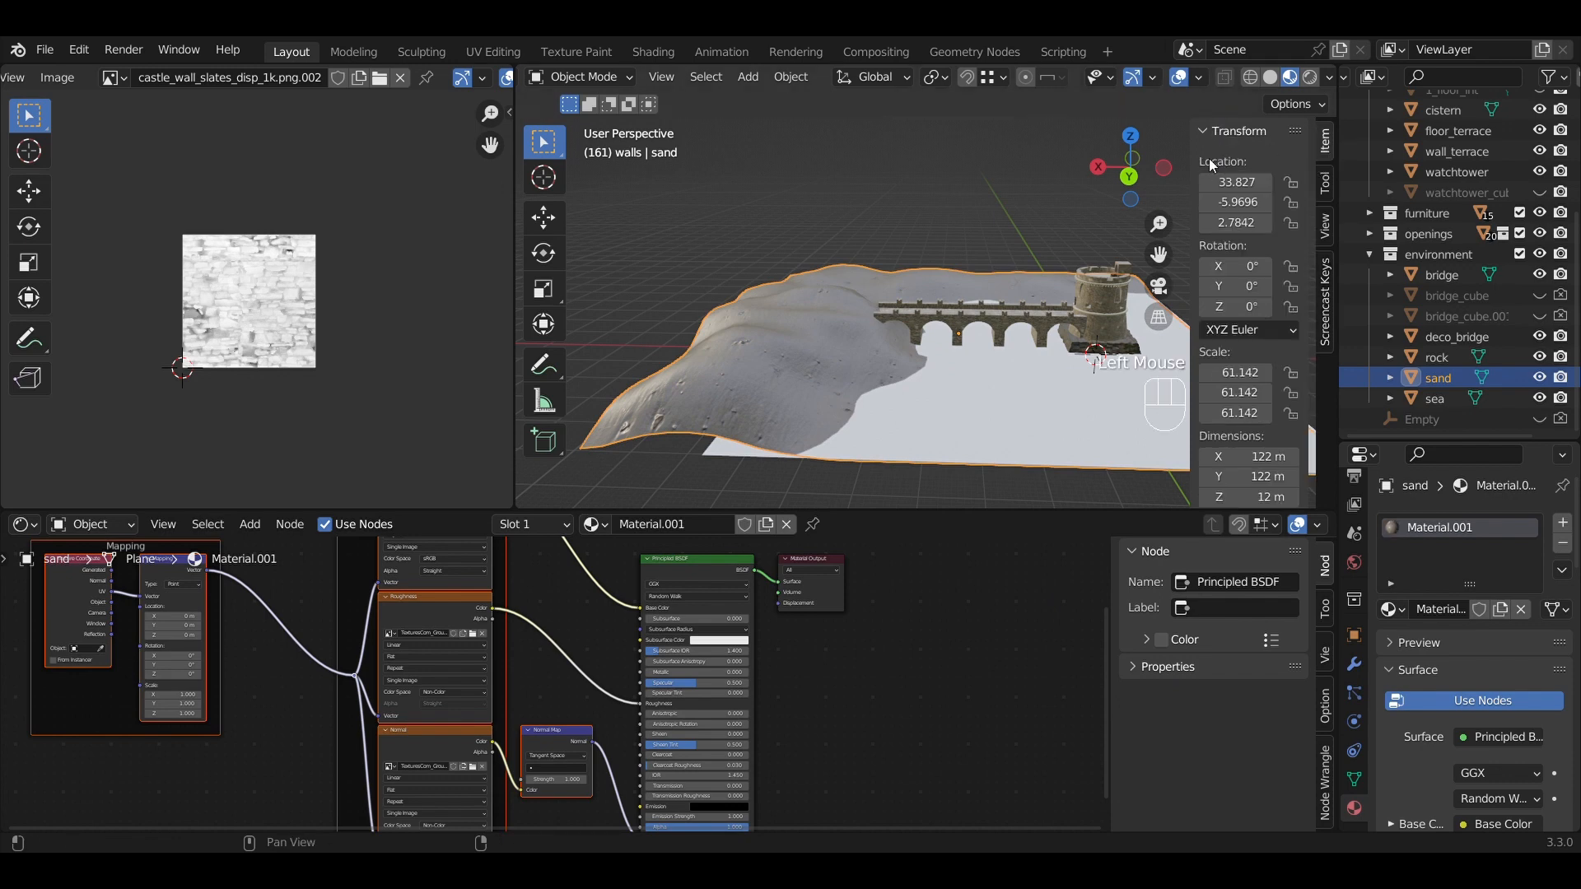
{"action": "key", "text": "n"}
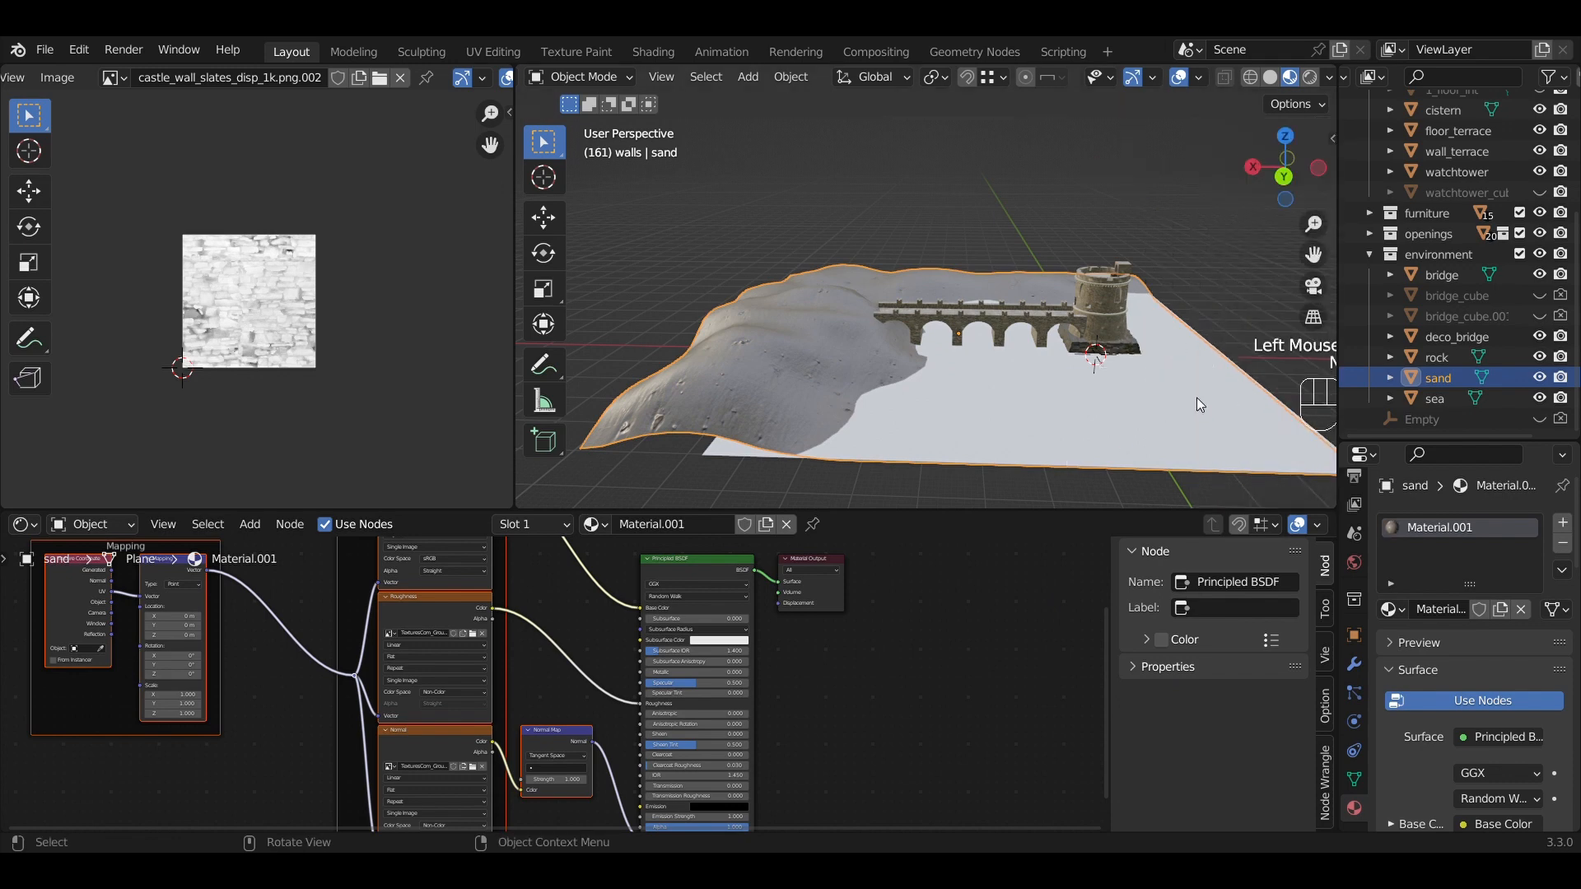
{"action": "middle_click_drag", "start_coordinate": [1197, 397], "coordinate": [1202, 362]}
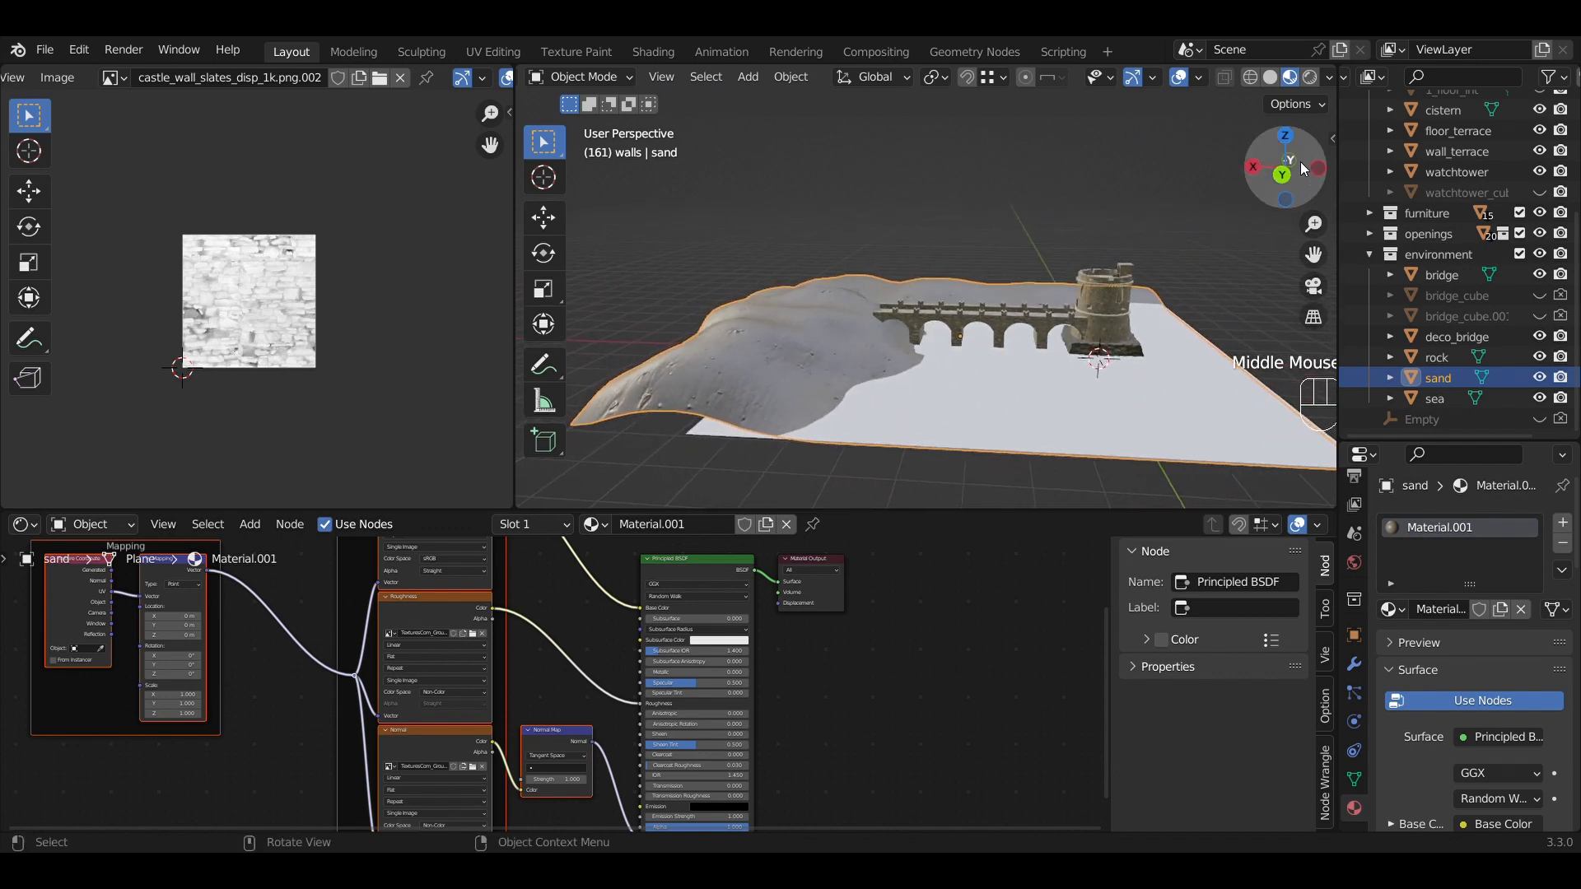
{"action": "left_click_drag", "start_coordinate": [1333, 278], "coordinate": [1363, 280]}
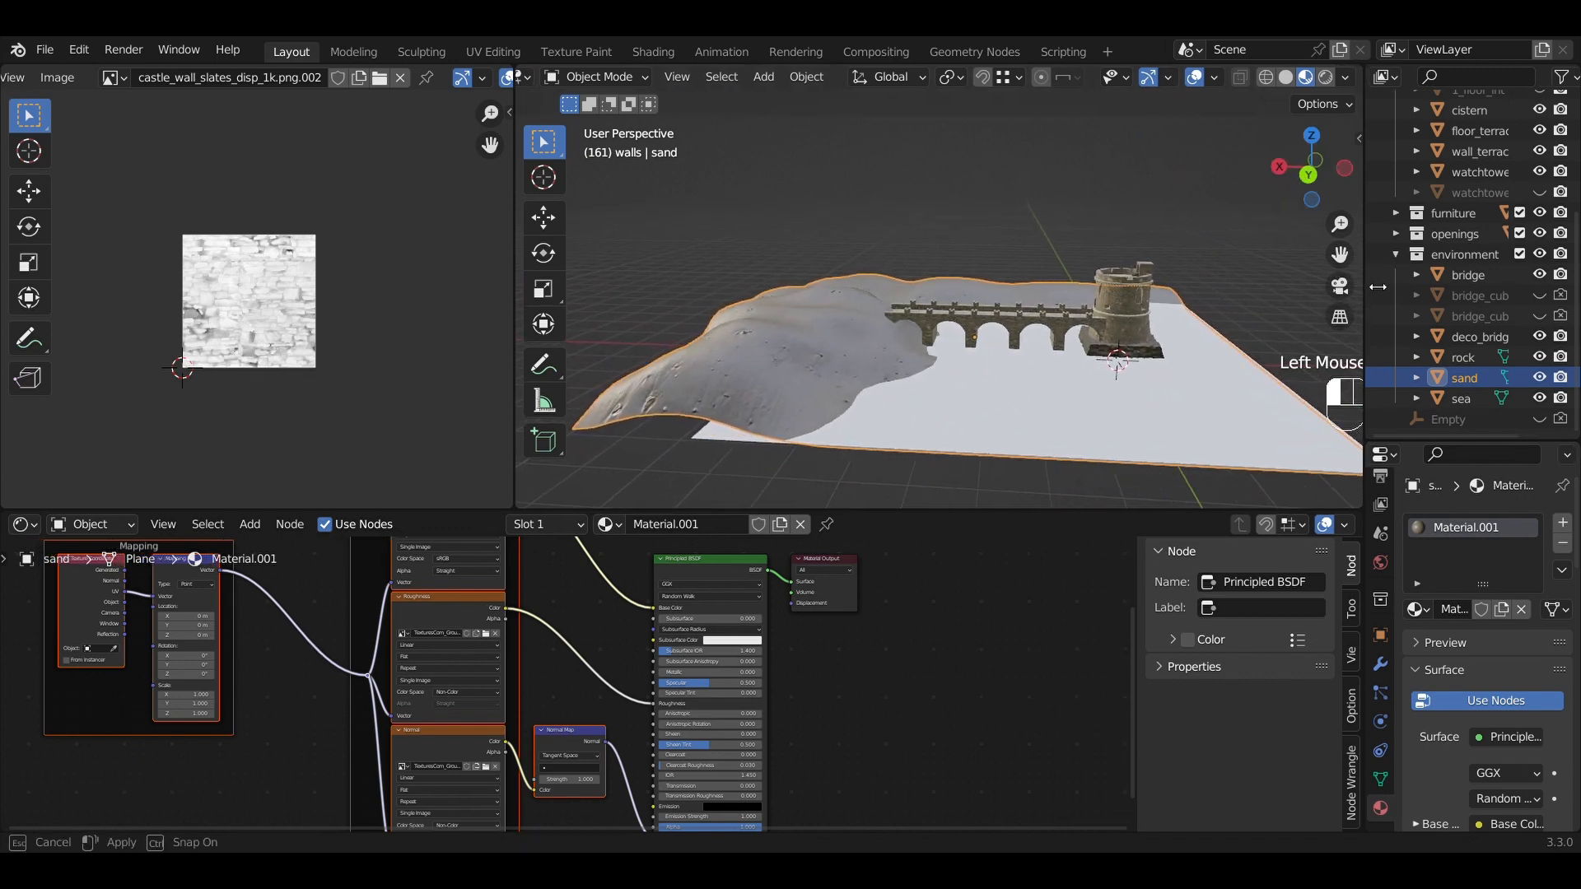
{"action": "key", "text": "n"}
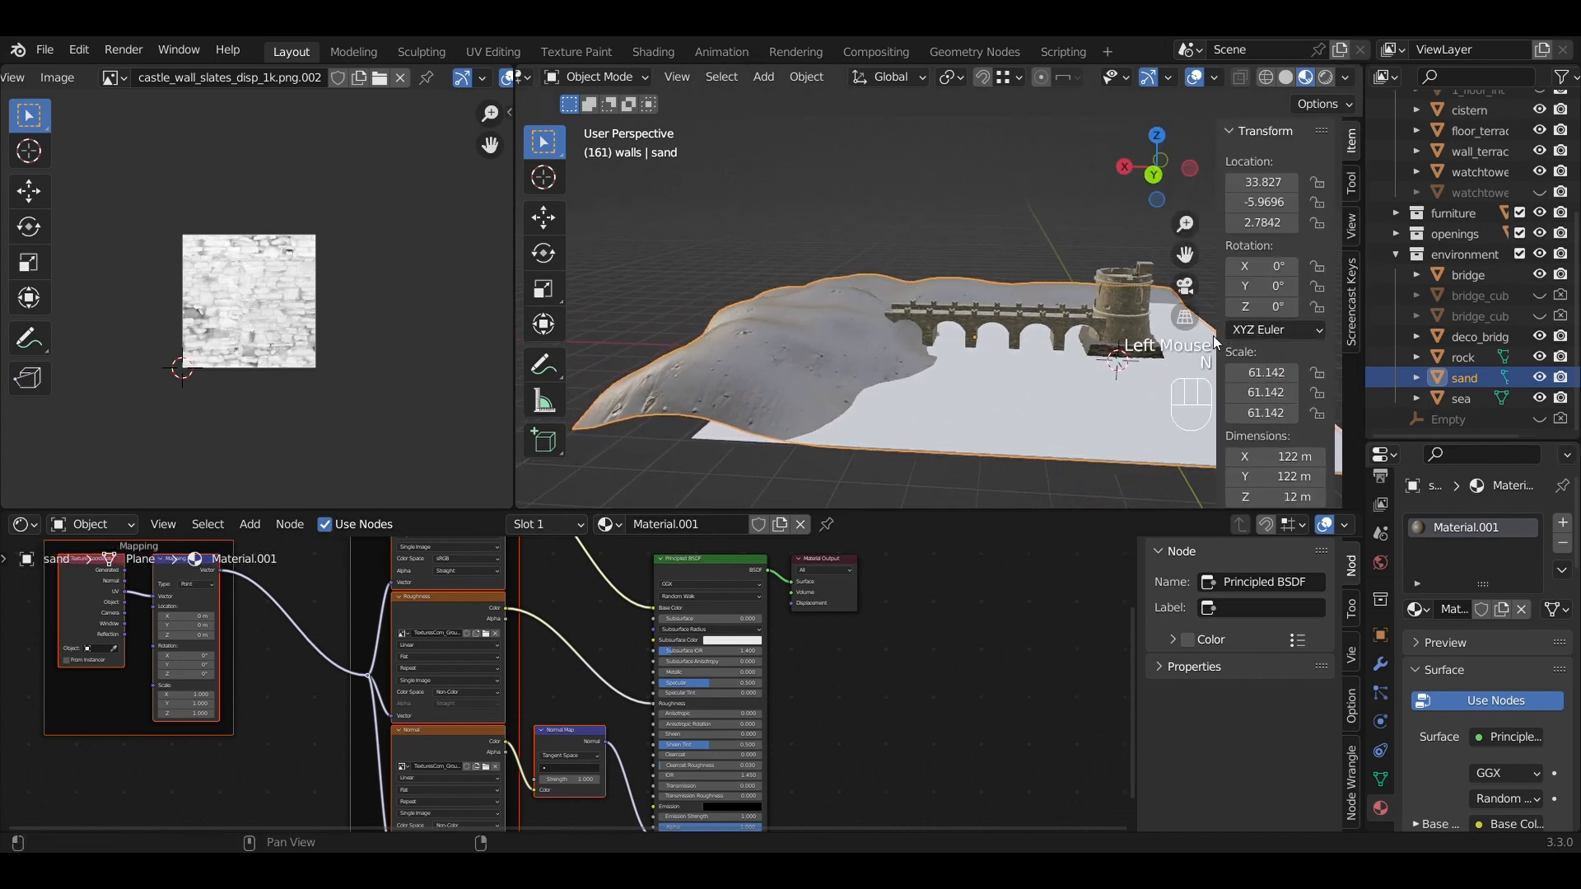
{"action": "left_click_drag", "start_coordinate": [1212, 334], "coordinate": [1248, 338]}
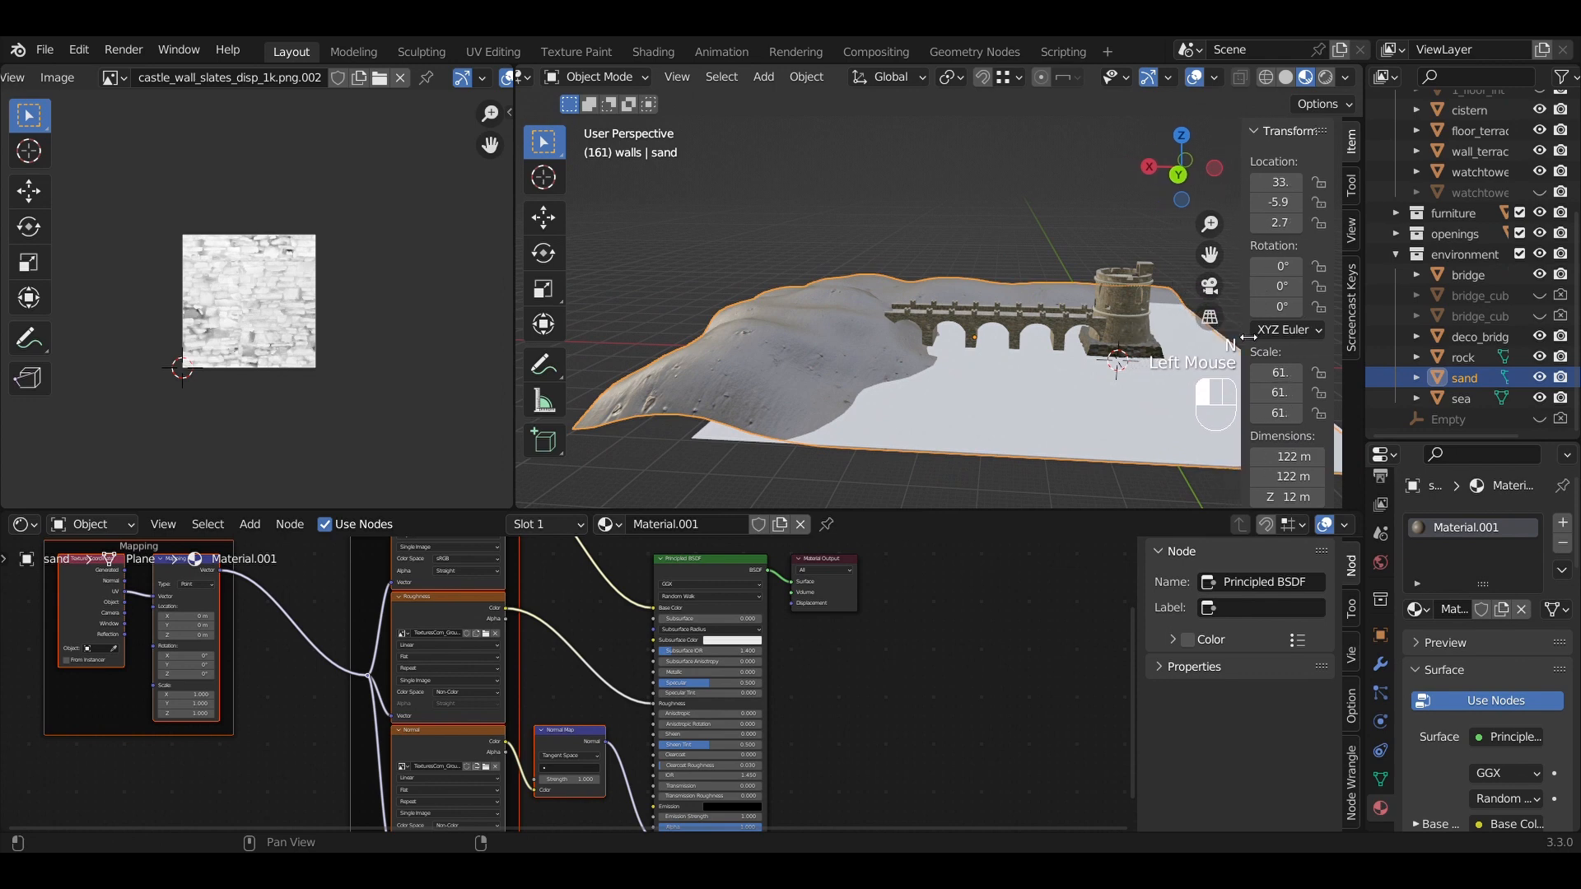
{"action": "left_click", "coordinate": [1252, 128]}
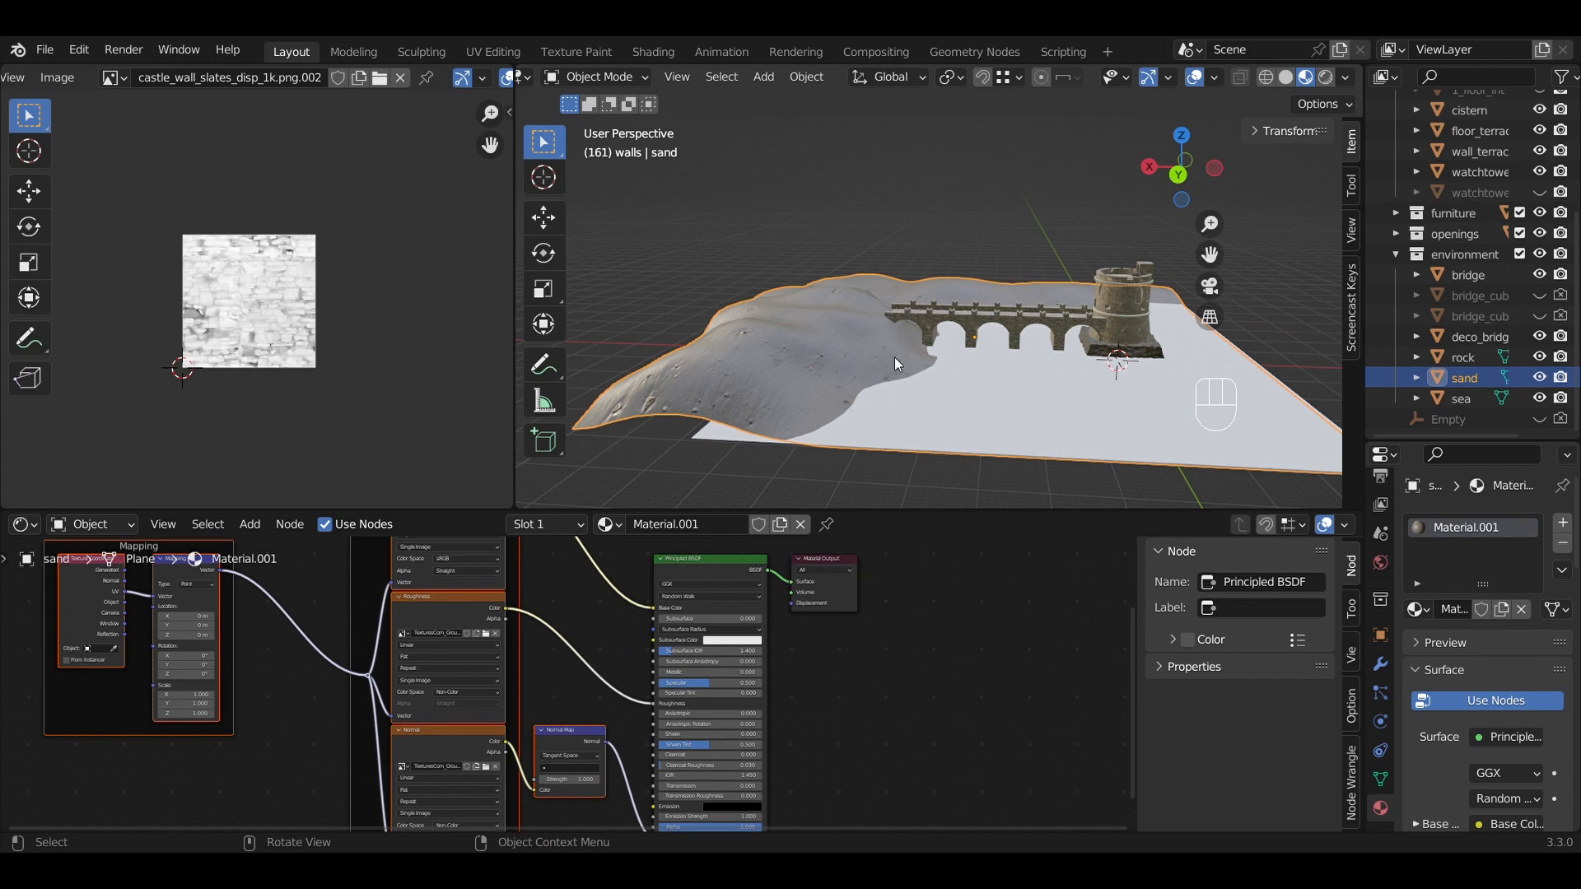
Orbit and zoom past the tower and bridge to inspect the textured sand up close.
{"action": "middle_click_drag", "start_coordinate": [894, 358], "coordinate": [1003, 408]}
{"action": "middle_click_drag", "start_coordinate": [898, 338], "coordinate": [1054, 324]}
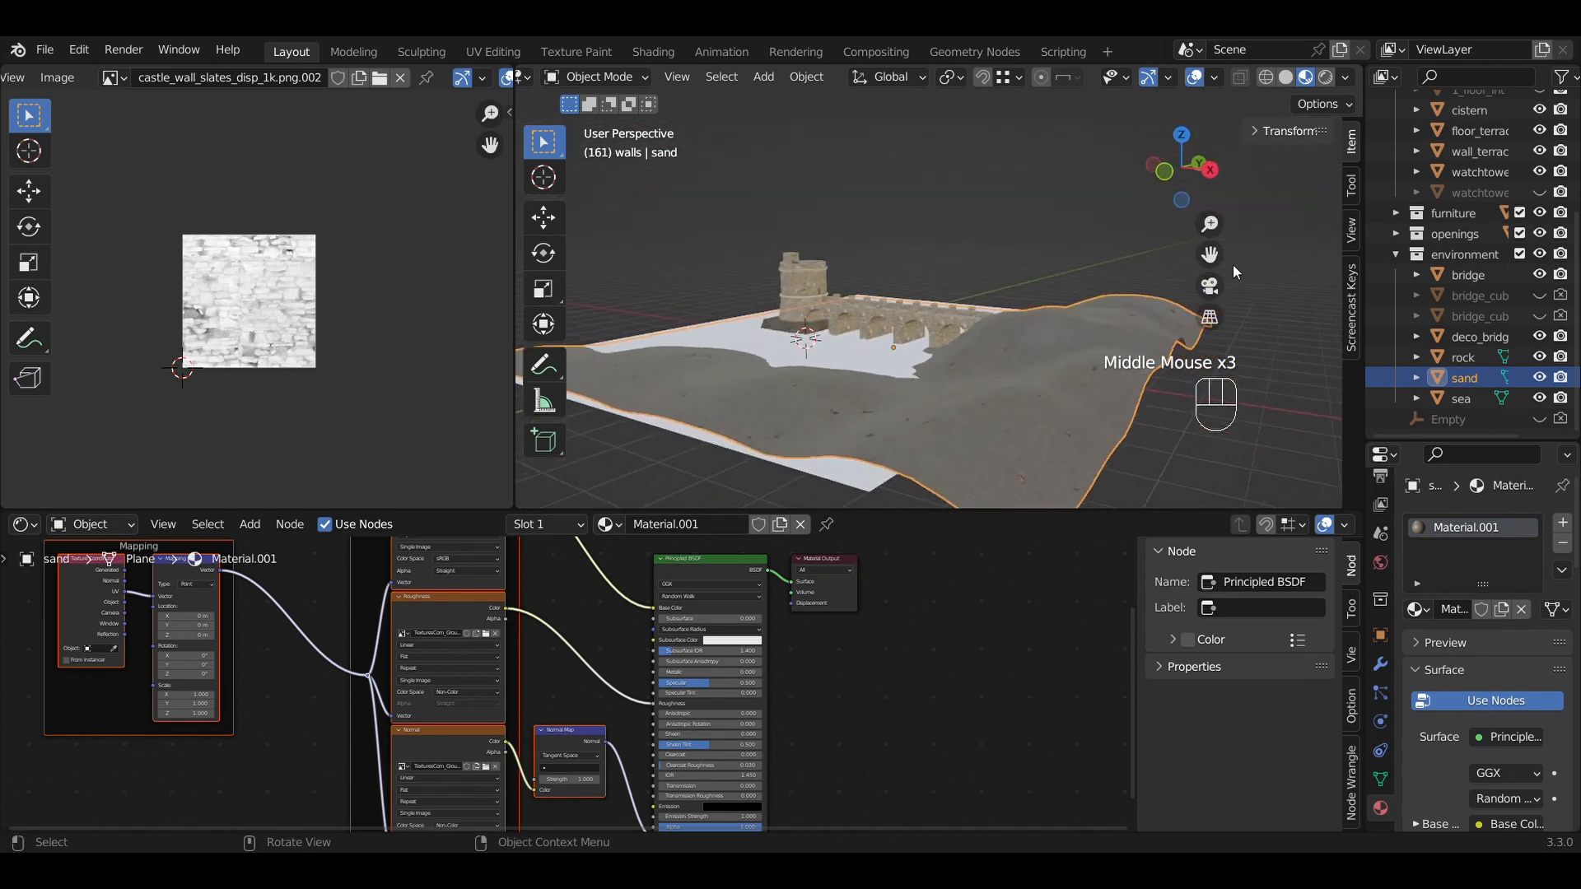
{"action": "left_click_drag", "start_coordinate": [1211, 255], "coordinate": [1207, 230]}
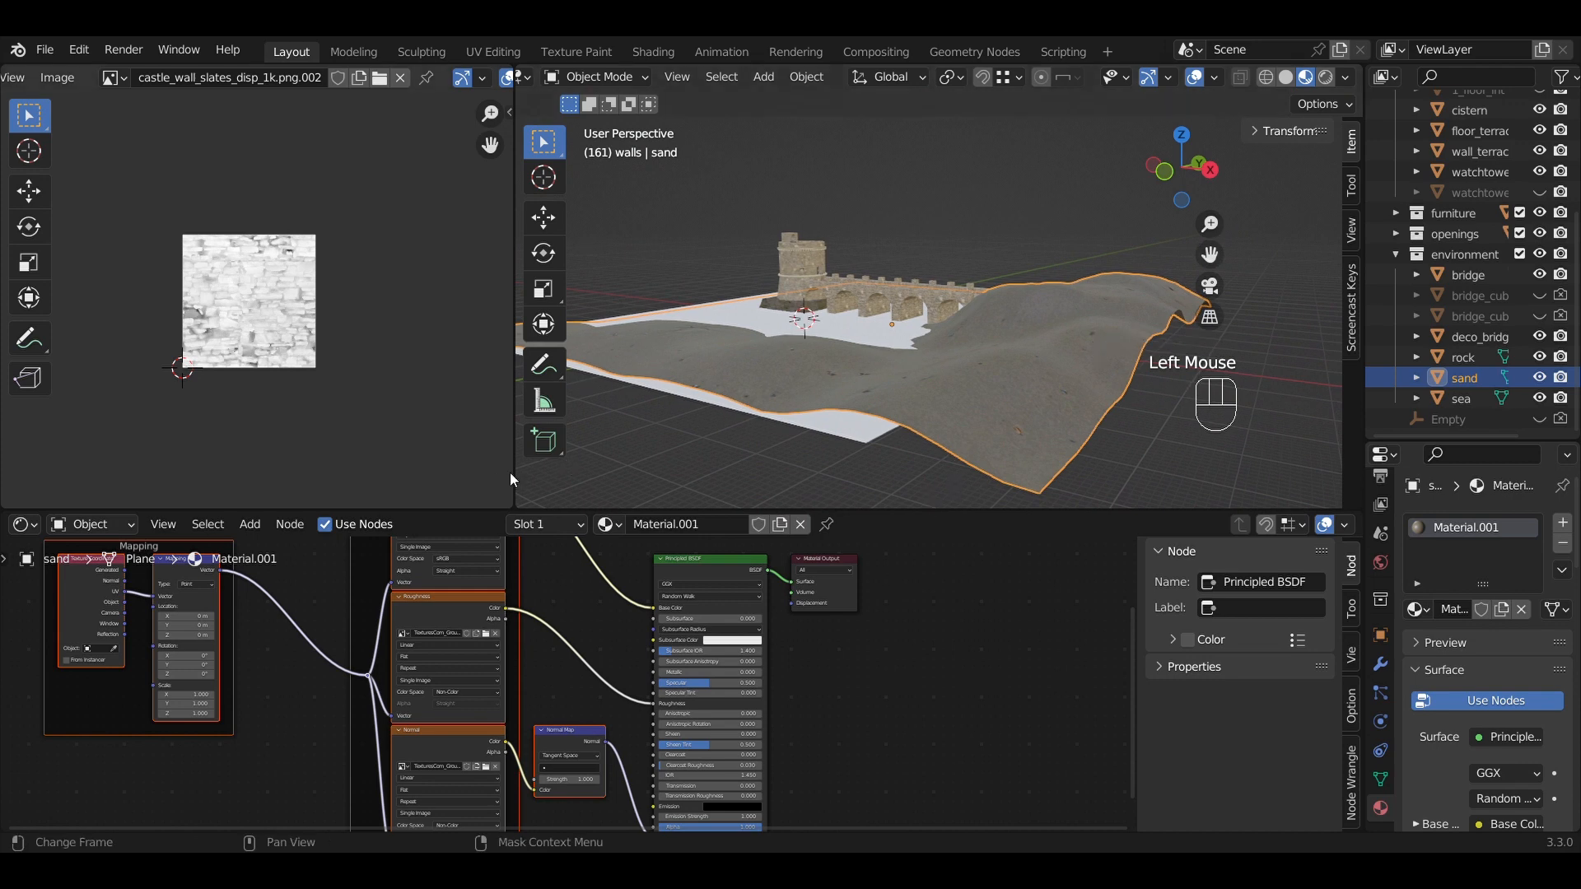
{"action": "left_click_drag", "start_coordinate": [514, 472], "coordinate": [375, 471]}
{"action": "middle_click_drag", "start_coordinate": [661, 436], "coordinate": [832, 452]}
{"action": "scroll", "coordinate": [1034, 416], "scroll_direction": "up", "scroll_amount": 3}
{"action": "middle_click_drag", "start_coordinate": [1035, 416], "coordinate": [991, 389]}
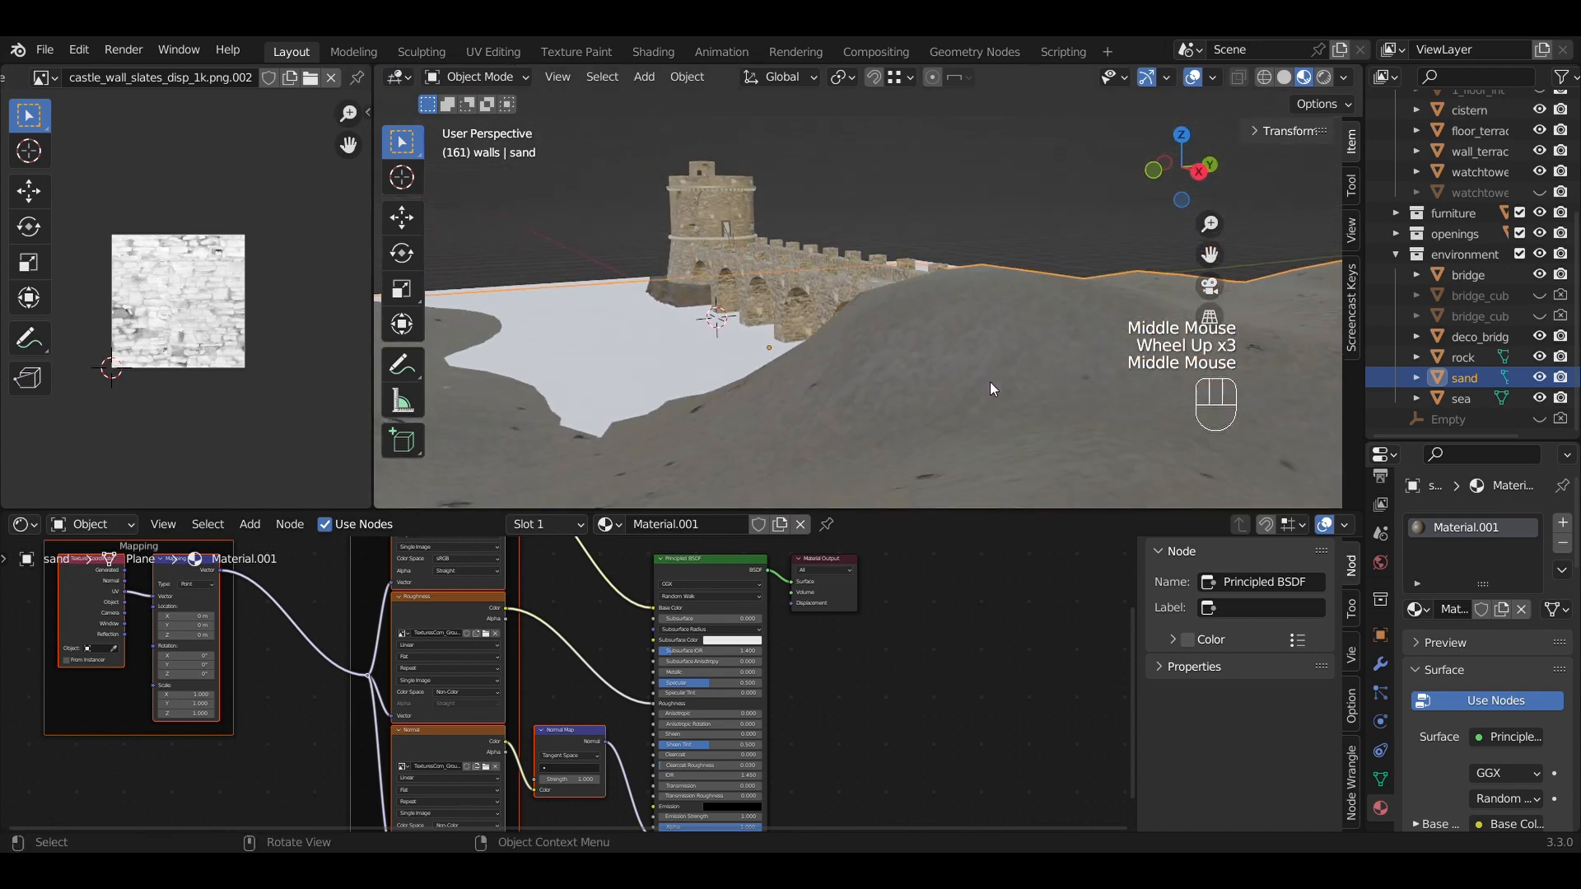
{"action": "scroll", "coordinate": [988, 378], "scroll_direction": "down", "scroll_amount": 1}
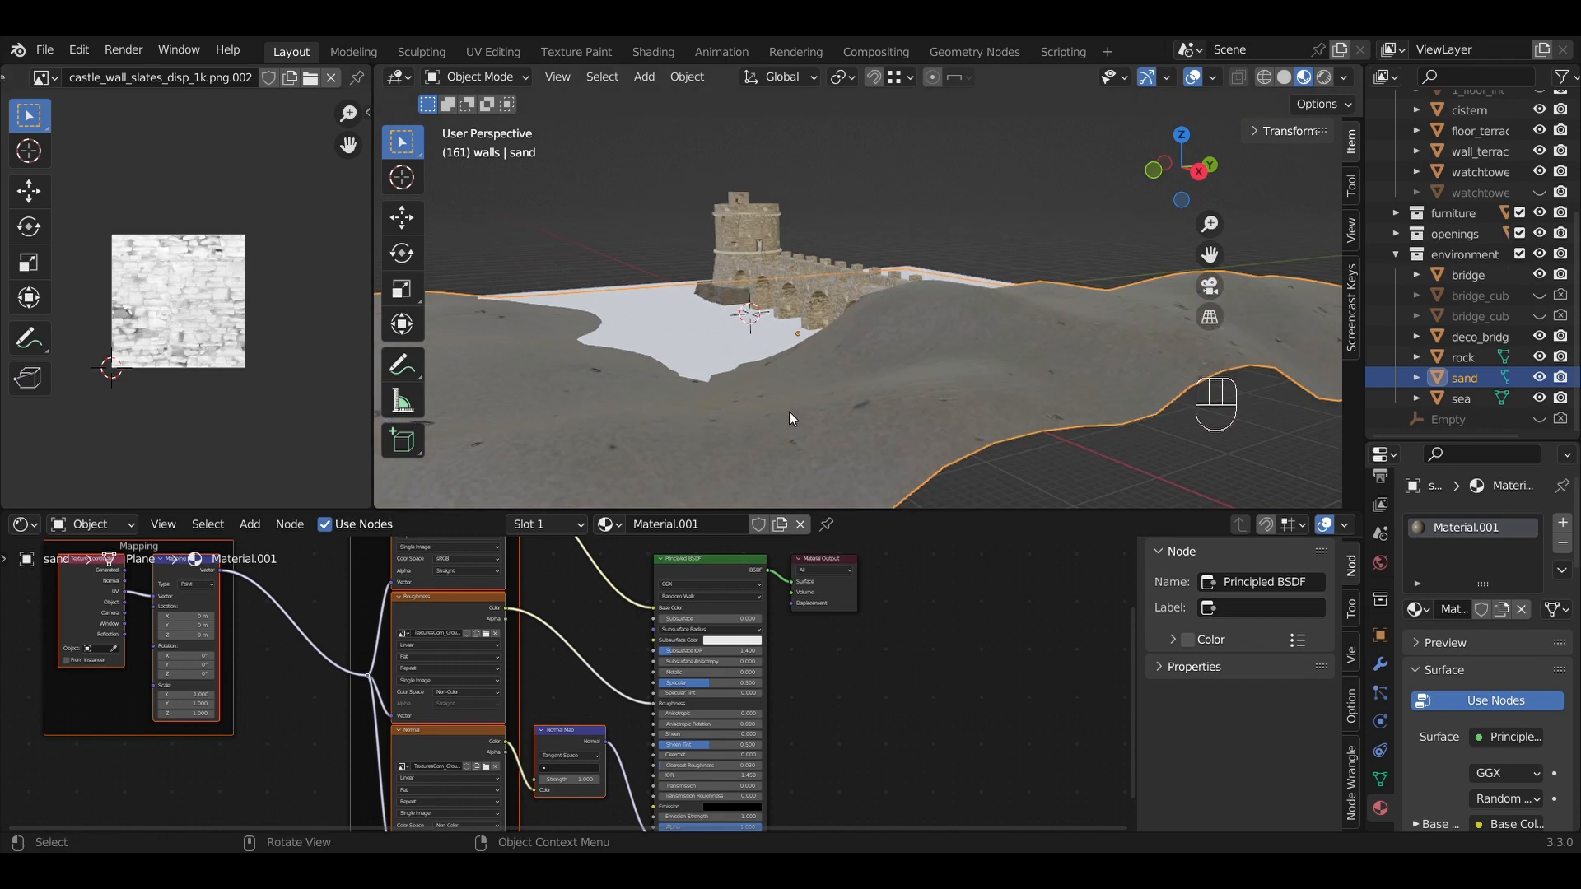
In Edit Mode, select all the sand's UVs and scale them up about 5x.
{"action": "key", "text": "Tab"}
{"action": "key", "text": "a"}
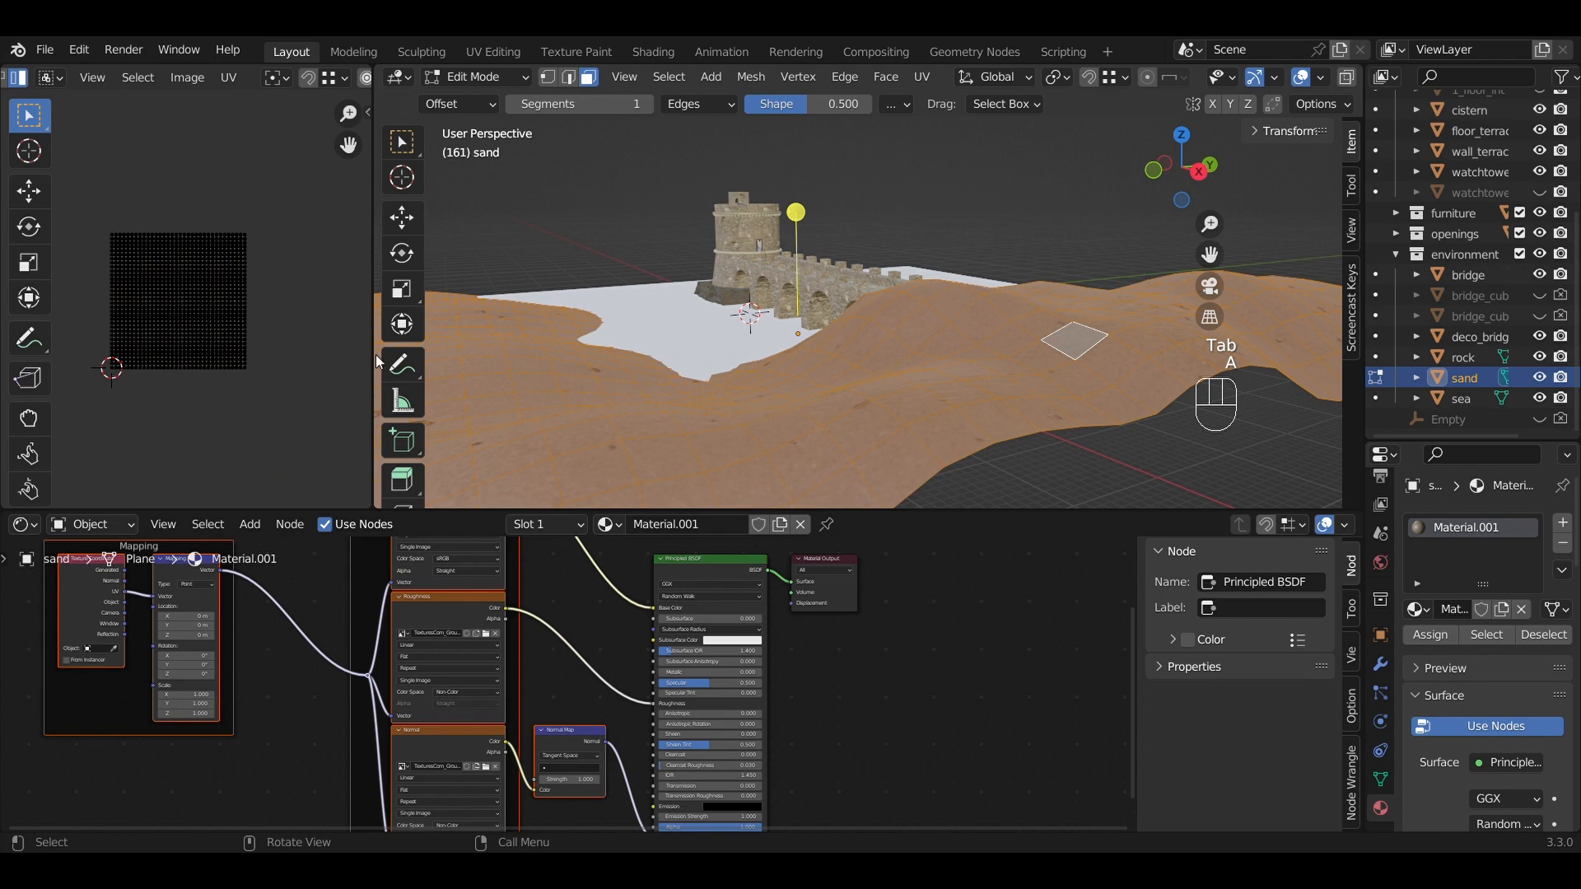
{"action": "scroll", "coordinate": [190, 270], "scroll_direction": "up", "scroll_amount": 2}
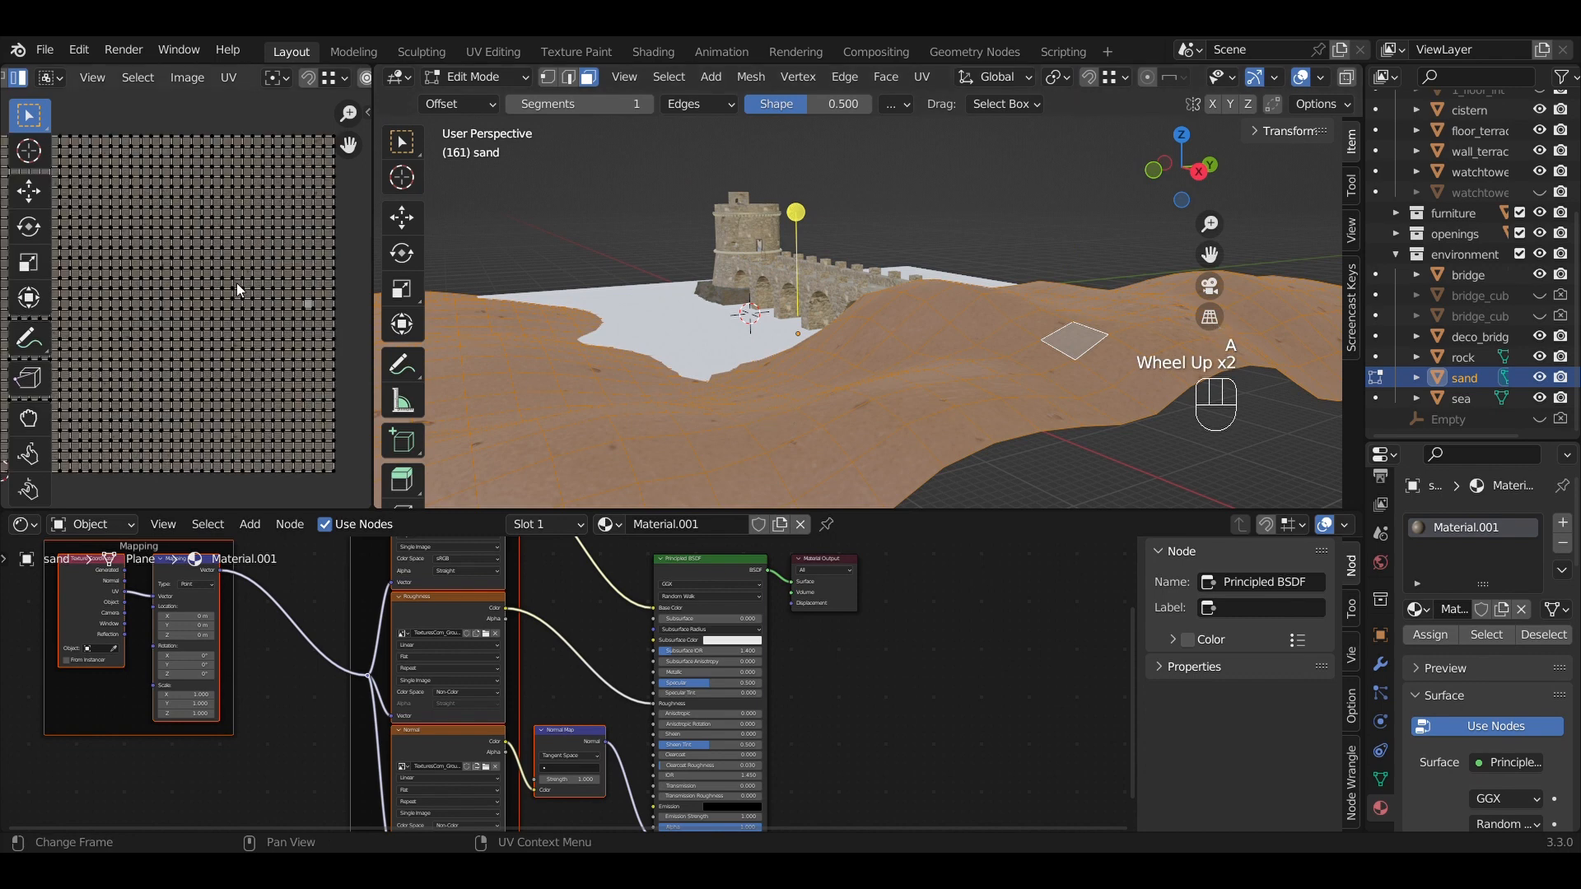
{"action": "scroll", "coordinate": [234, 288], "scroll_direction": "down", "scroll_amount": 2}
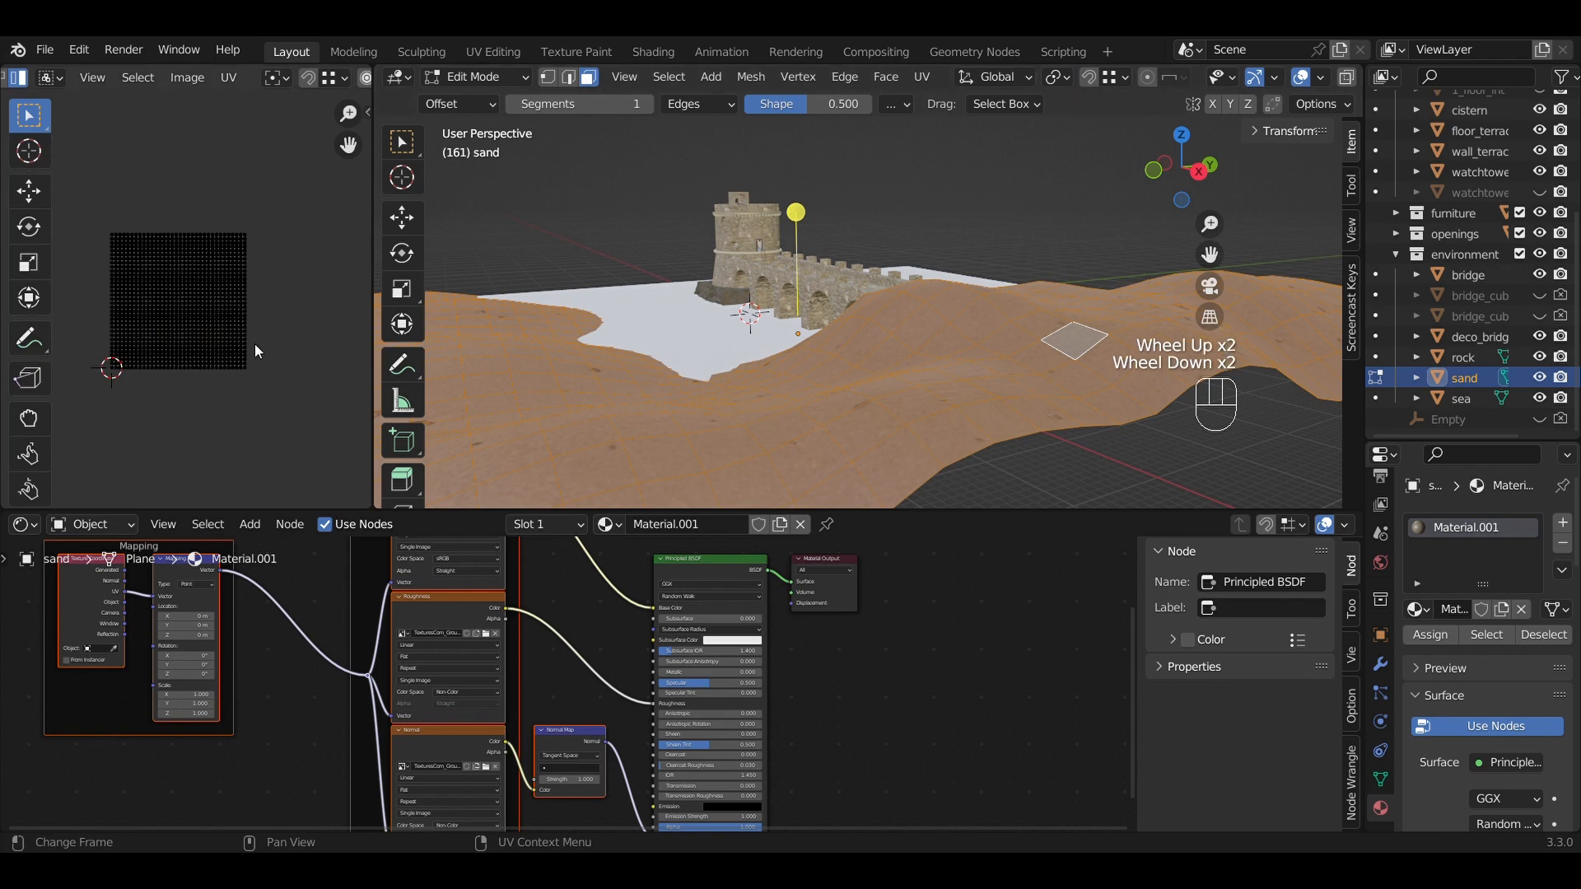
{"action": "middle_click_drag", "start_coordinate": [254, 344], "coordinate": [294, 358]}
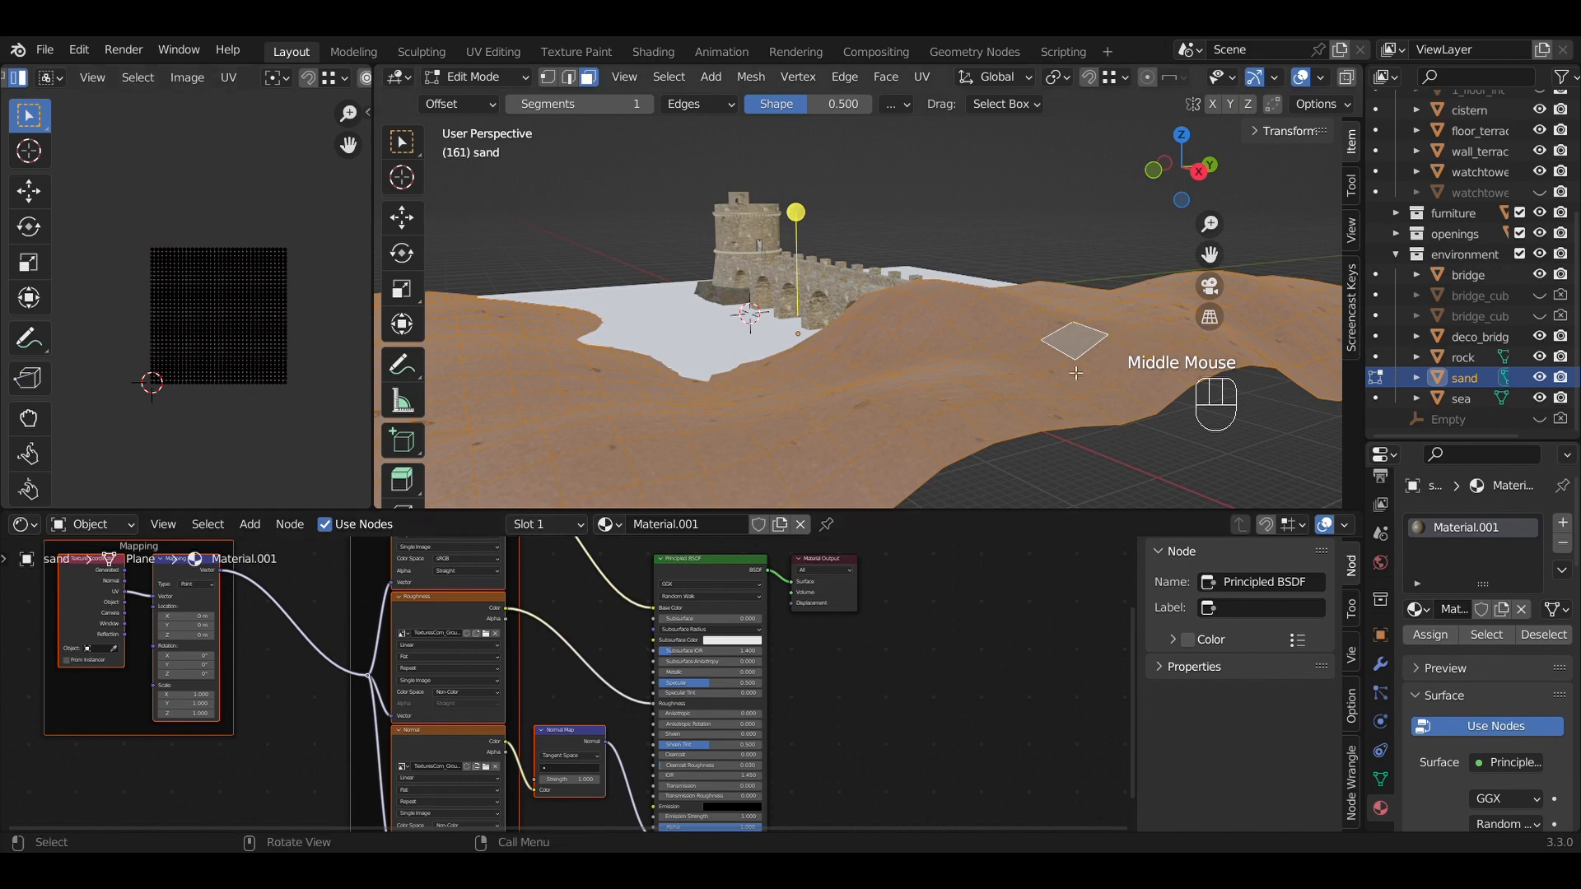
{"action": "key", "text": "a"}
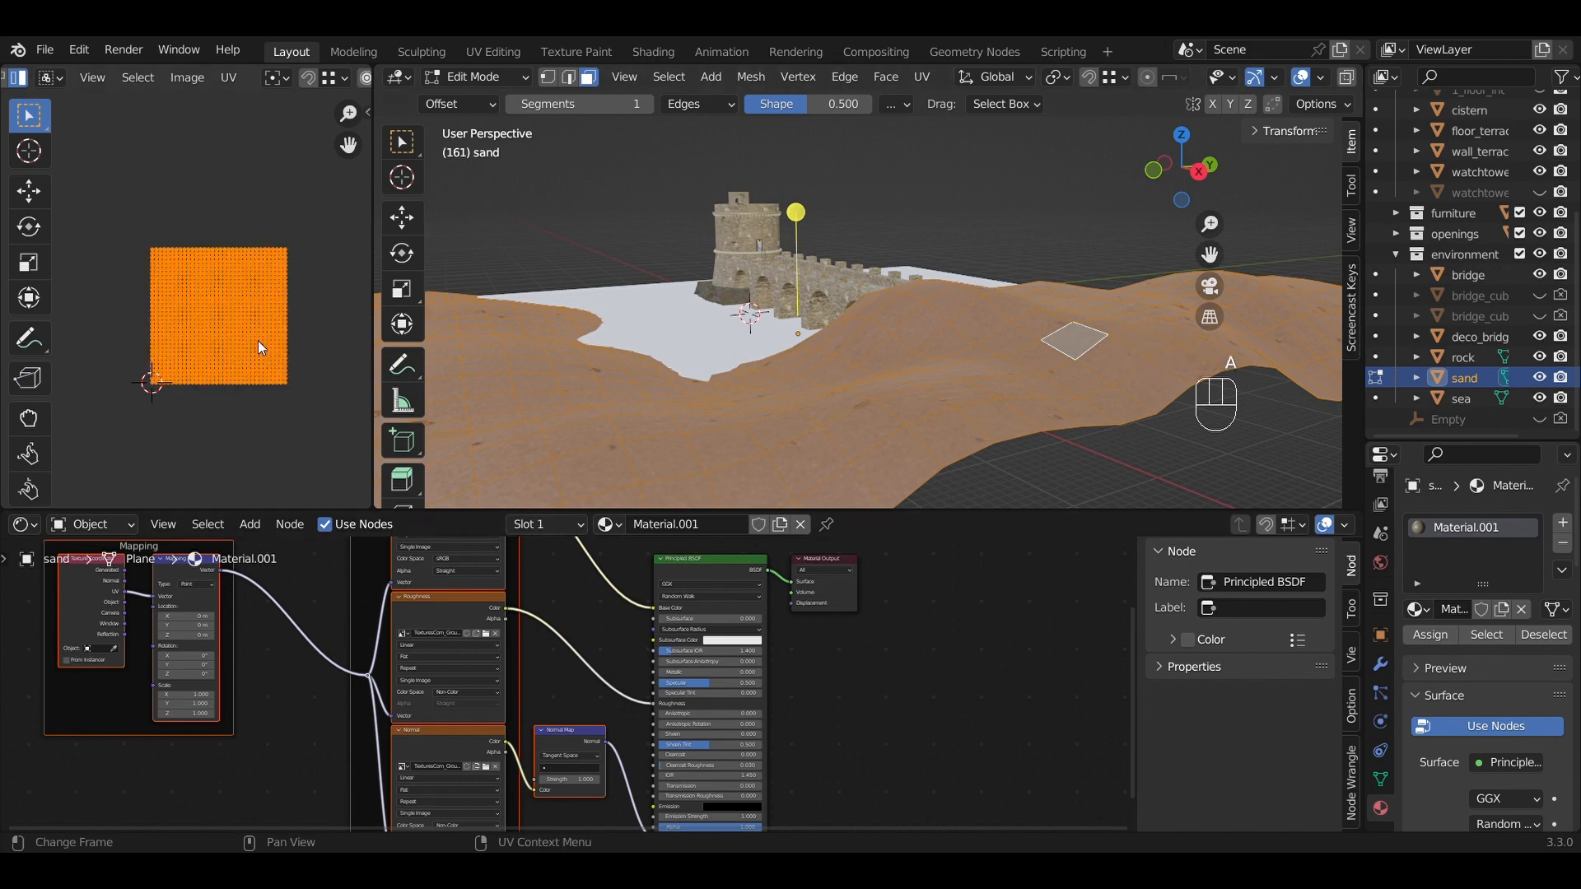
{"action": "key", "text": "s"}
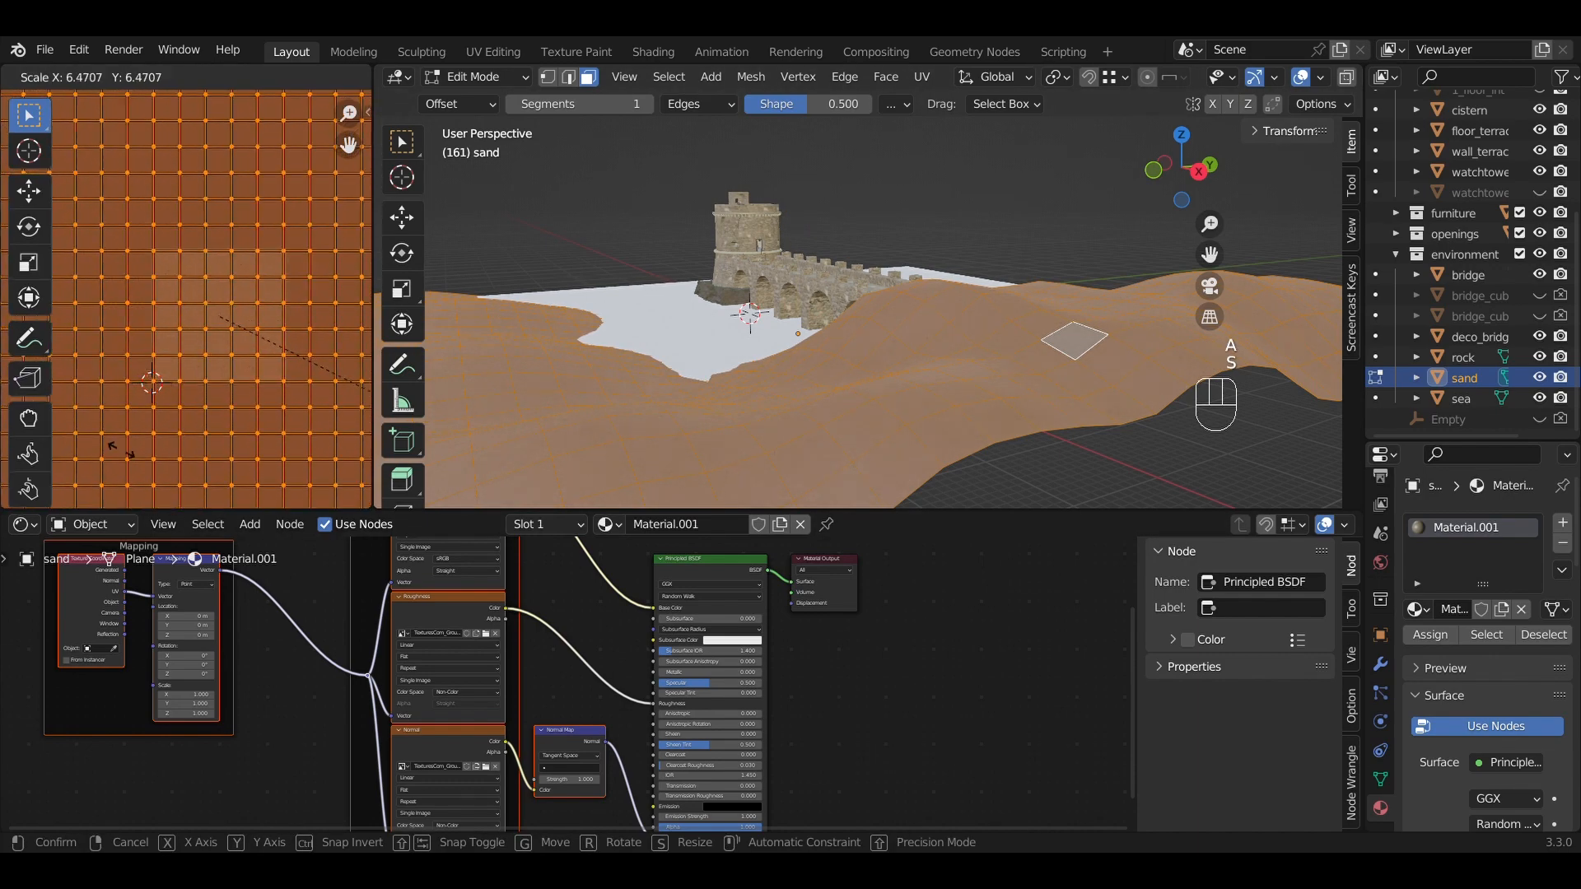
{"action": "left_click", "coordinate": [177, 461]}
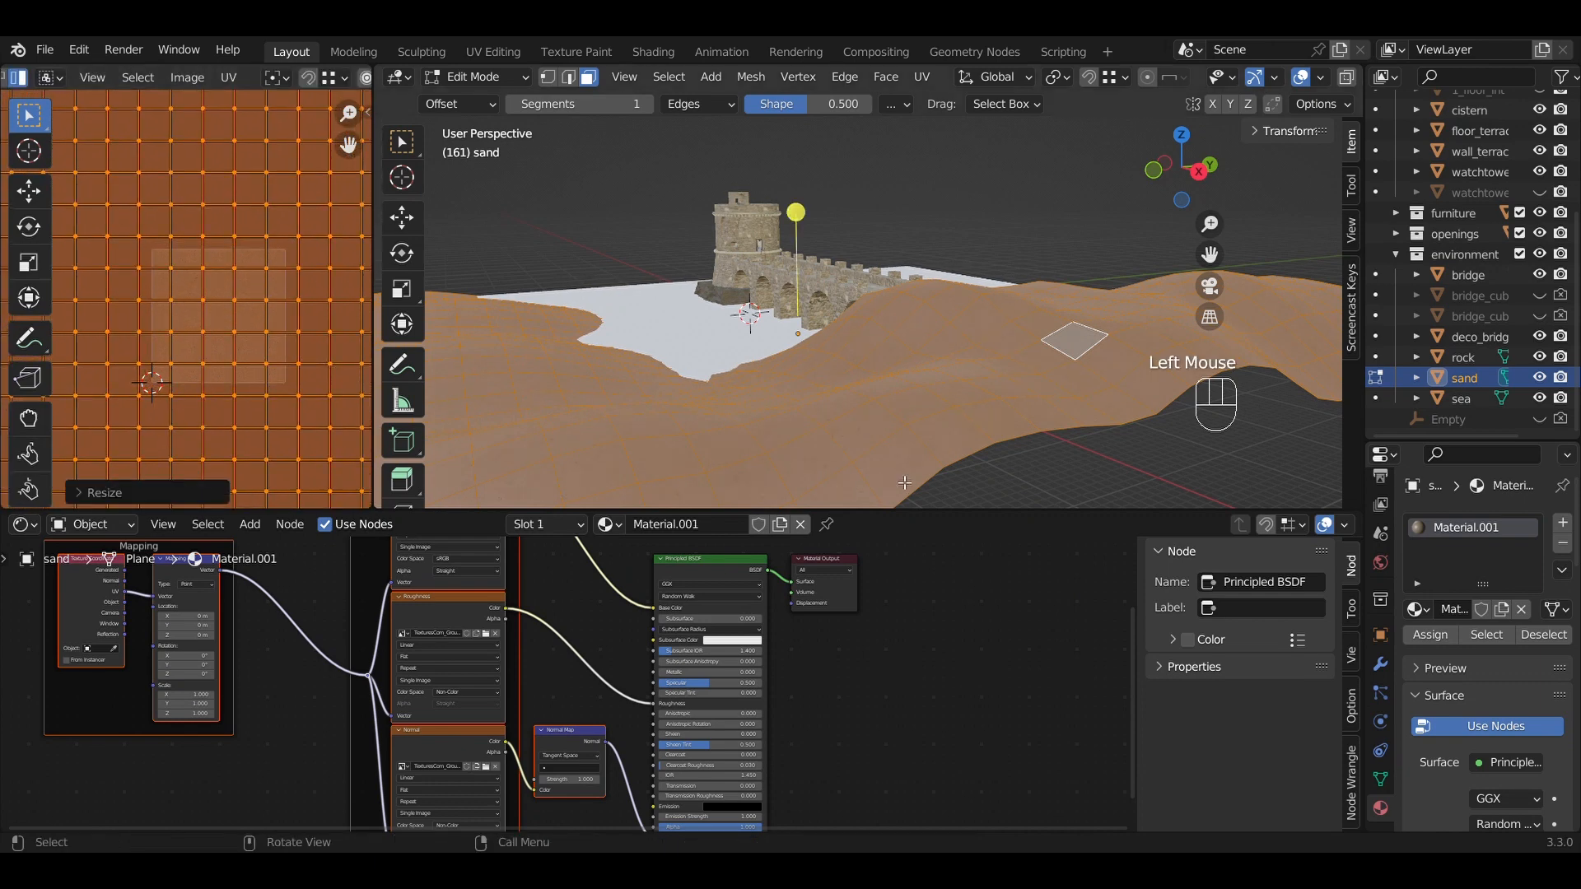
Return to Object Mode and orbit and zoom to check the denser sand texture.
{"action": "key", "text": "Tab"}
{"action": "middle_click_drag", "start_coordinate": [881, 468], "coordinate": [749, 352]}
{"action": "scroll", "coordinate": [706, 340], "scroll_direction": "up", "scroll_amount": 1}
{"action": "scroll", "coordinate": [707, 339], "scroll_direction": "up", "scroll_amount": 1}
{"action": "scroll", "coordinate": [669, 366], "scroll_direction": "up", "scroll_amount": 1}
{"action": "scroll", "coordinate": [939, 364], "scroll_direction": "down", "scroll_amount": 4}
{"action": "scroll", "coordinate": [758, 343], "scroll_direction": "up", "scroll_amount": 2}
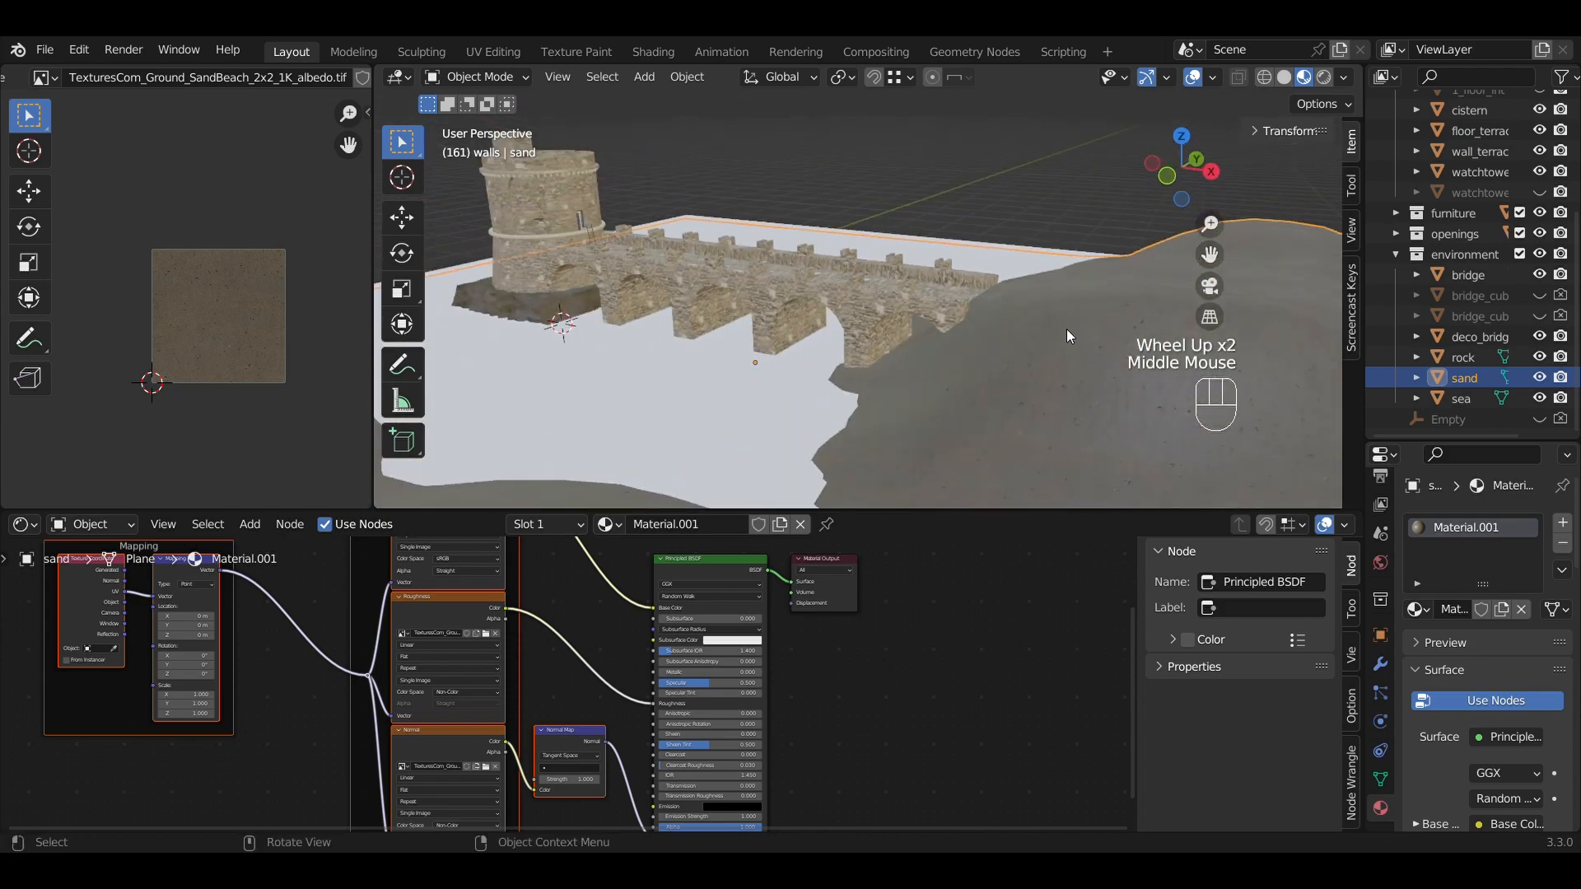
Orbit to the opposite side, select the grey sea plane, and enlarge the node editor.
{"action": "scroll", "coordinate": [749, 352], "scroll_direction": "down", "scroll_amount": 1}
{"action": "scroll", "coordinate": [849, 334], "scroll_direction": "down", "scroll_amount": 2}
{"action": "middle_click_drag", "start_coordinate": [849, 334], "coordinate": [640, 323]}
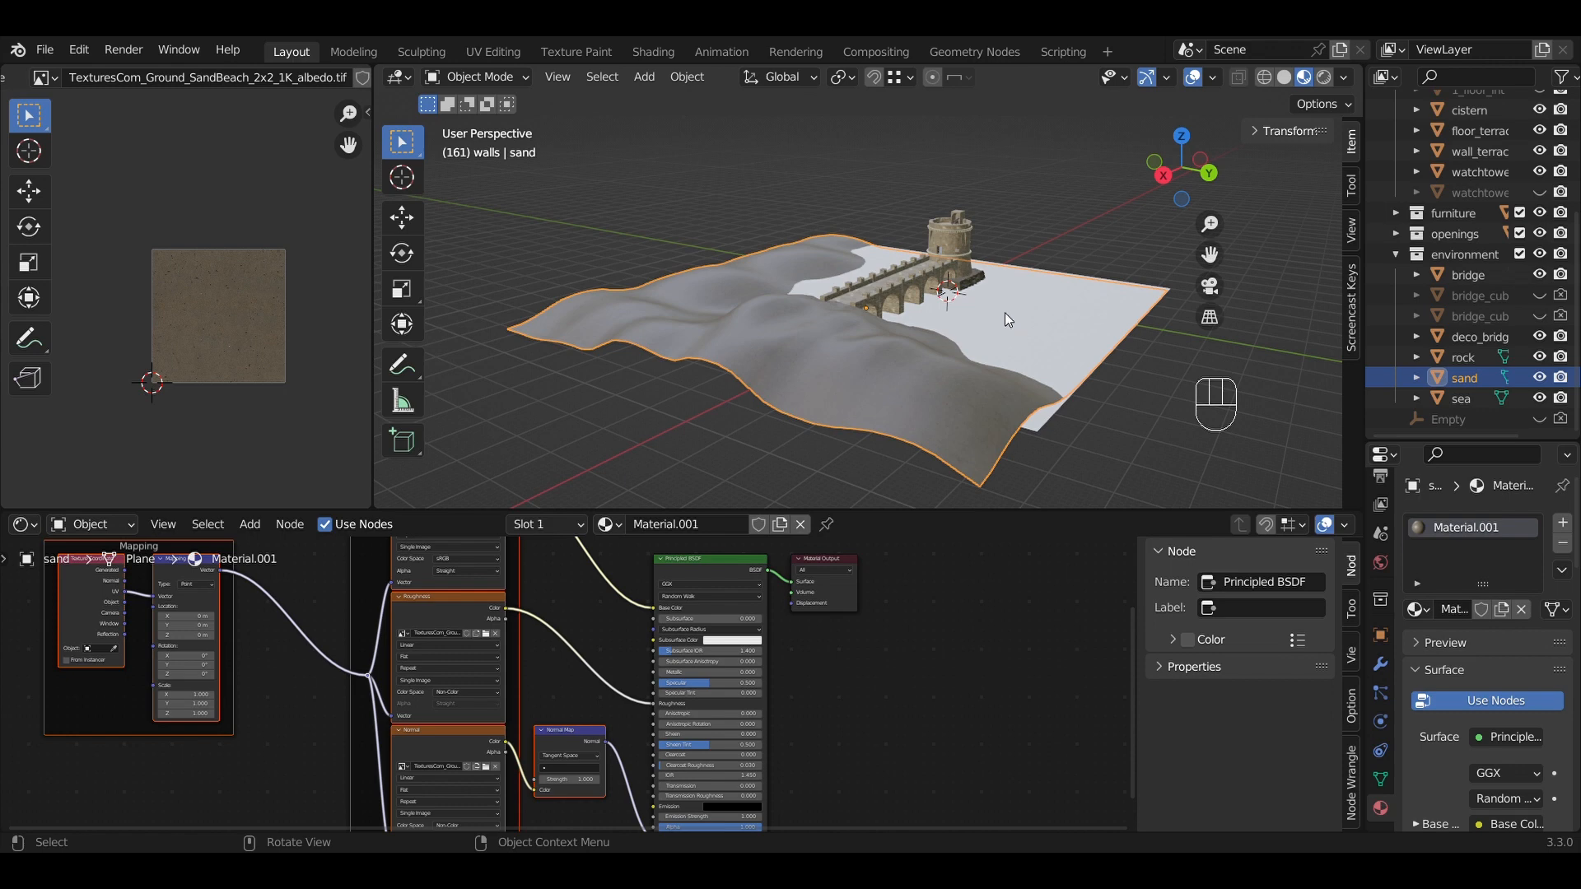
{"action": "left_click", "coordinate": [1005, 314]}
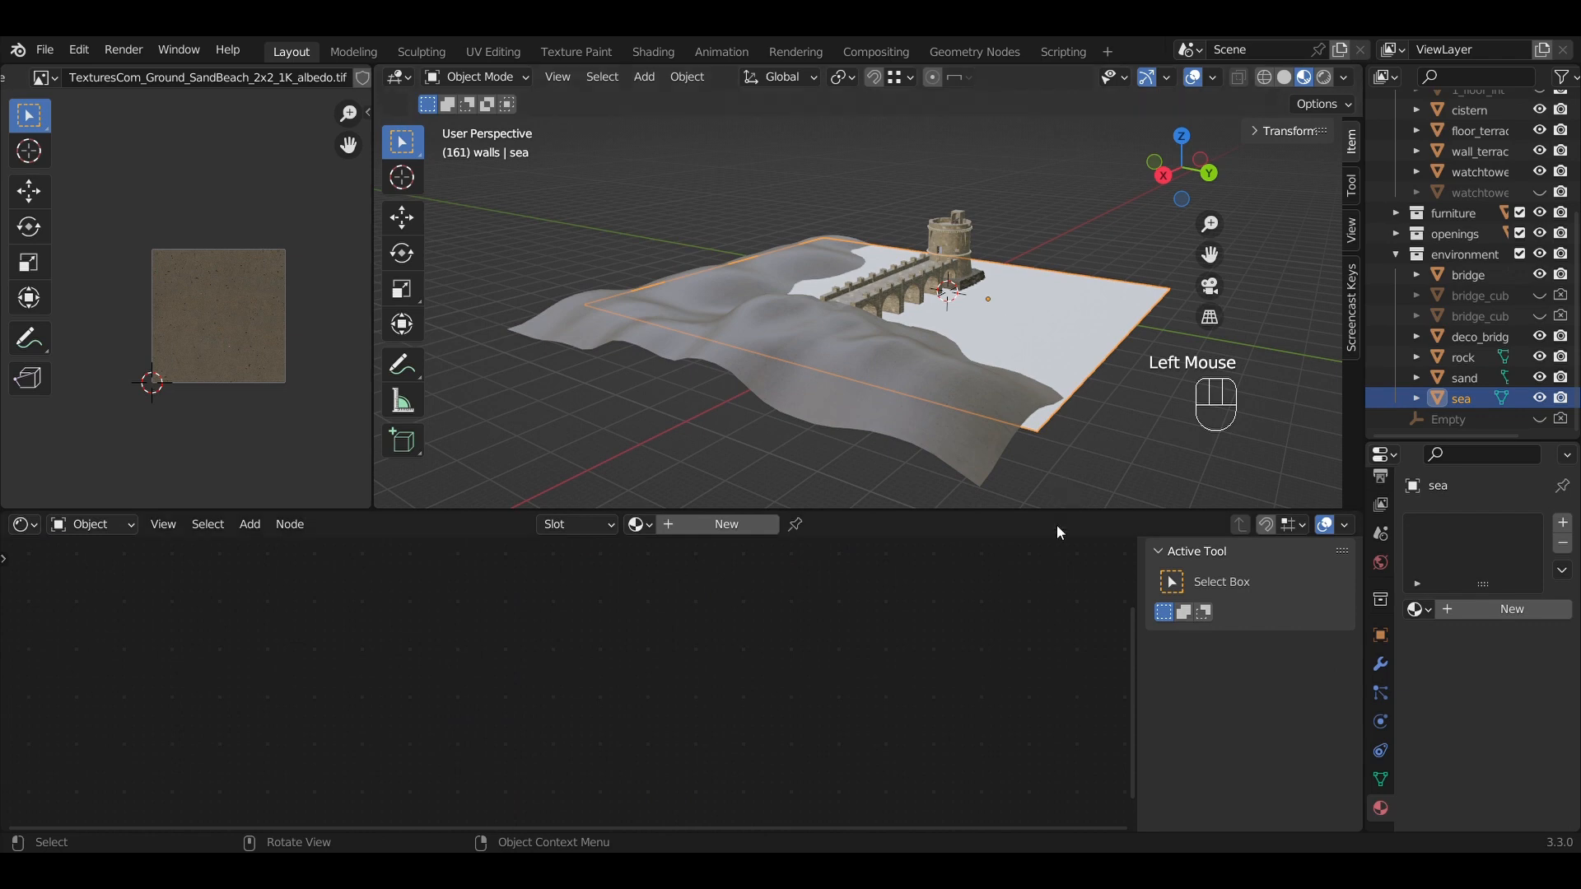
{"action": "left_click_drag", "start_coordinate": [975, 517], "coordinate": [971, 490]}
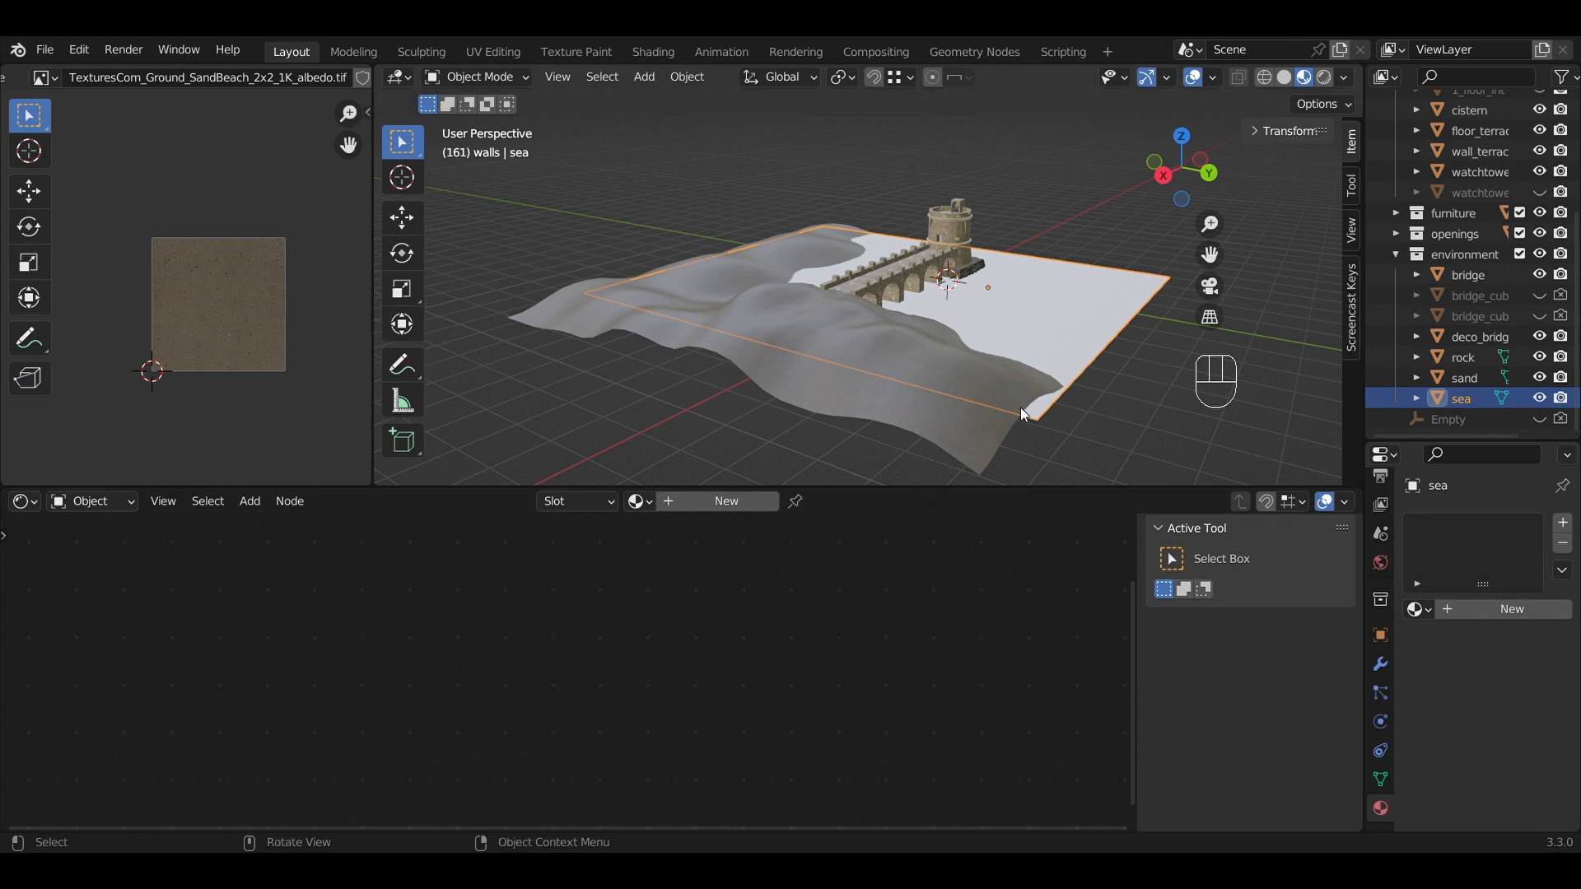
Rename the sand terrain's material to 'sand'.
{"action": "middle_click_drag", "start_coordinate": [1020, 407], "coordinate": [690, 416]}
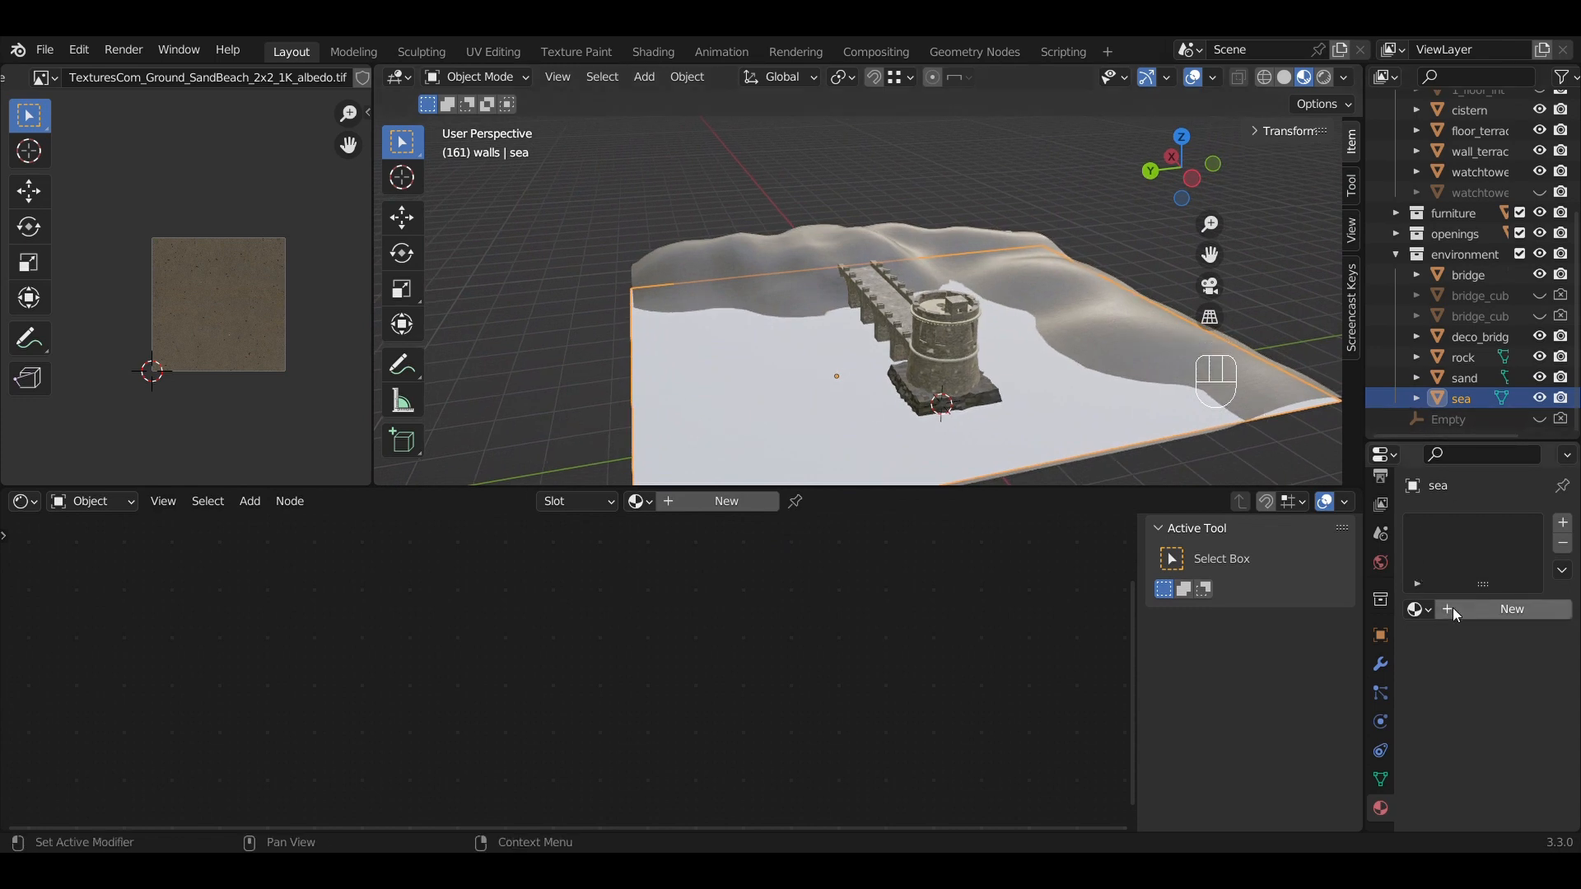
{"action": "left_click", "coordinate": [781, 259]}
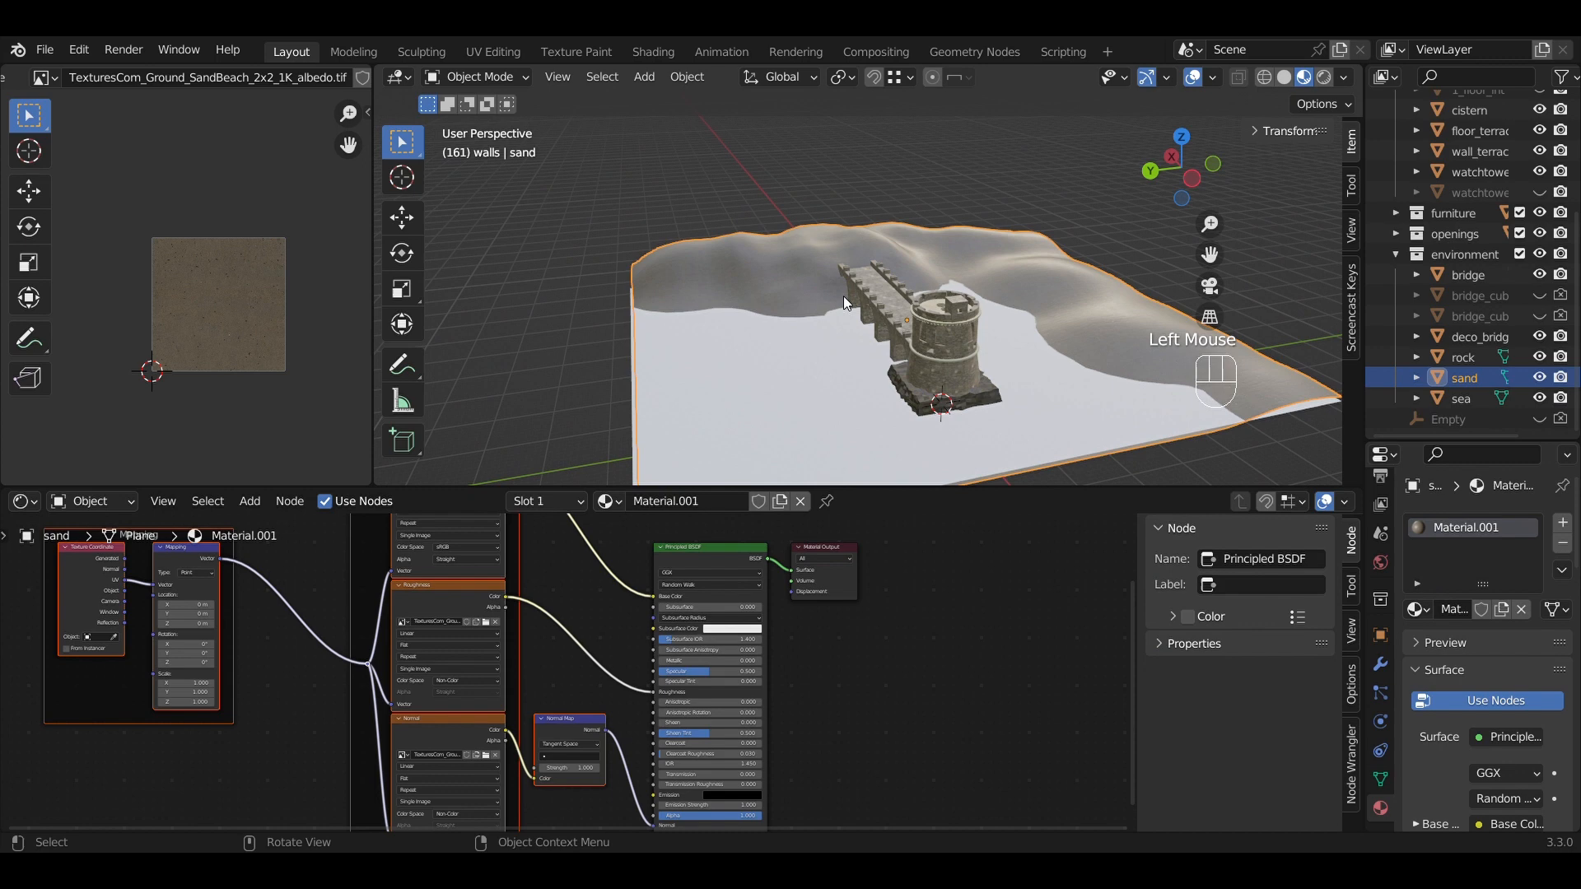
{"action": "double_click", "coordinate": [1457, 622]}
{"action": "type", "text": "sand"}
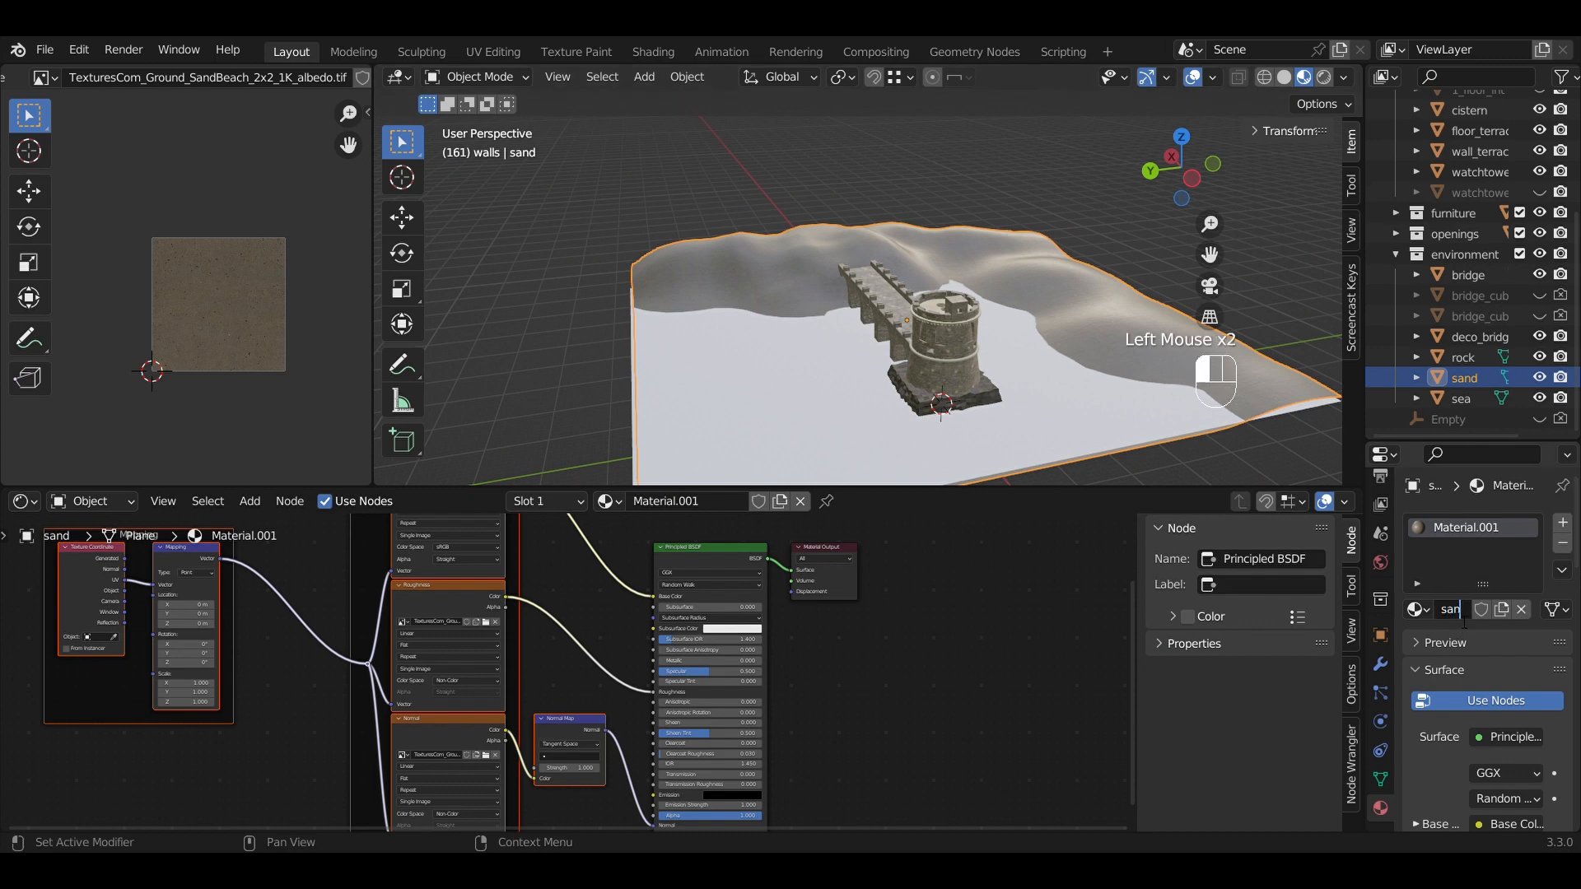
{"action": "key", "text": "Return"}
Give the sea plane a new material named 'sea'.
{"action": "left_click", "coordinate": [698, 356]}
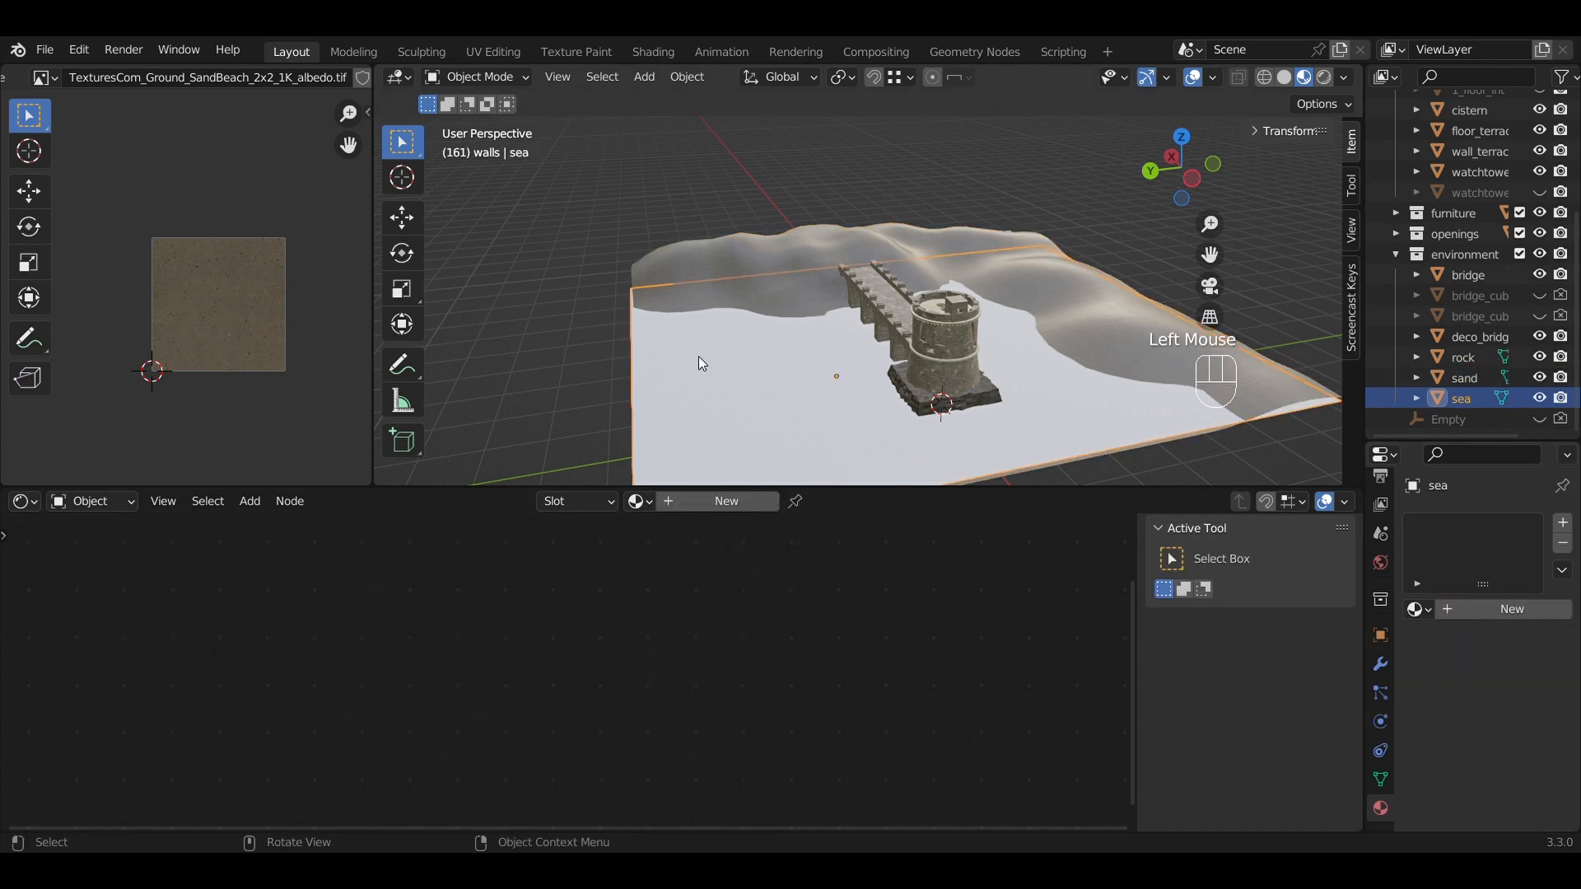
{"action": "left_click", "coordinate": [1567, 615]}
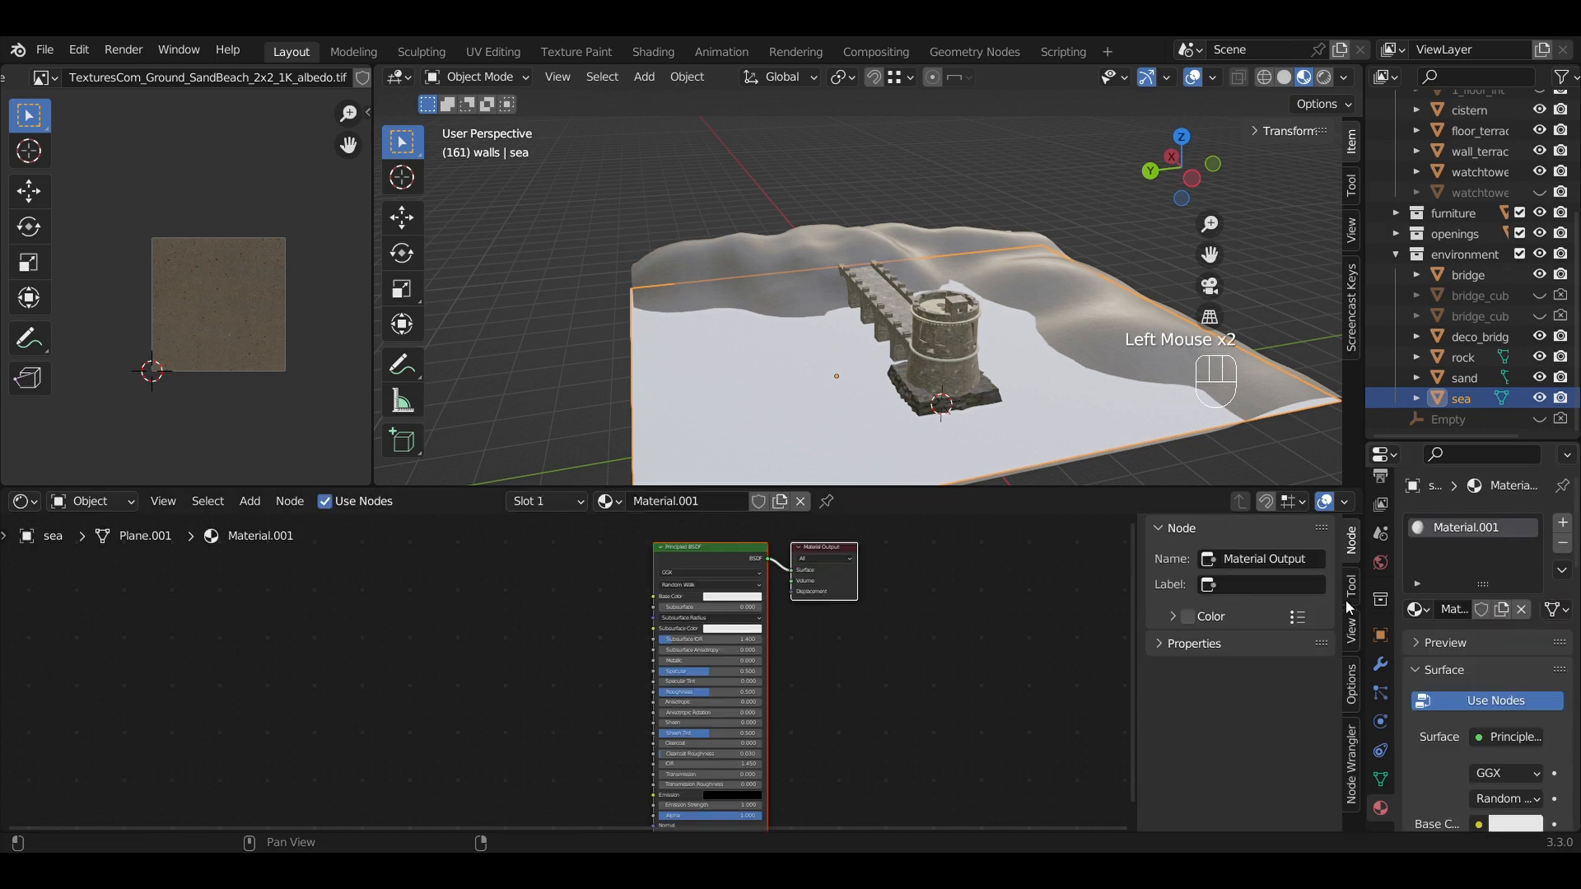
{"action": "left_click", "coordinate": [1453, 609]}
{"action": "type", "text": "a"}
{"action": "key", "text": "Return"}
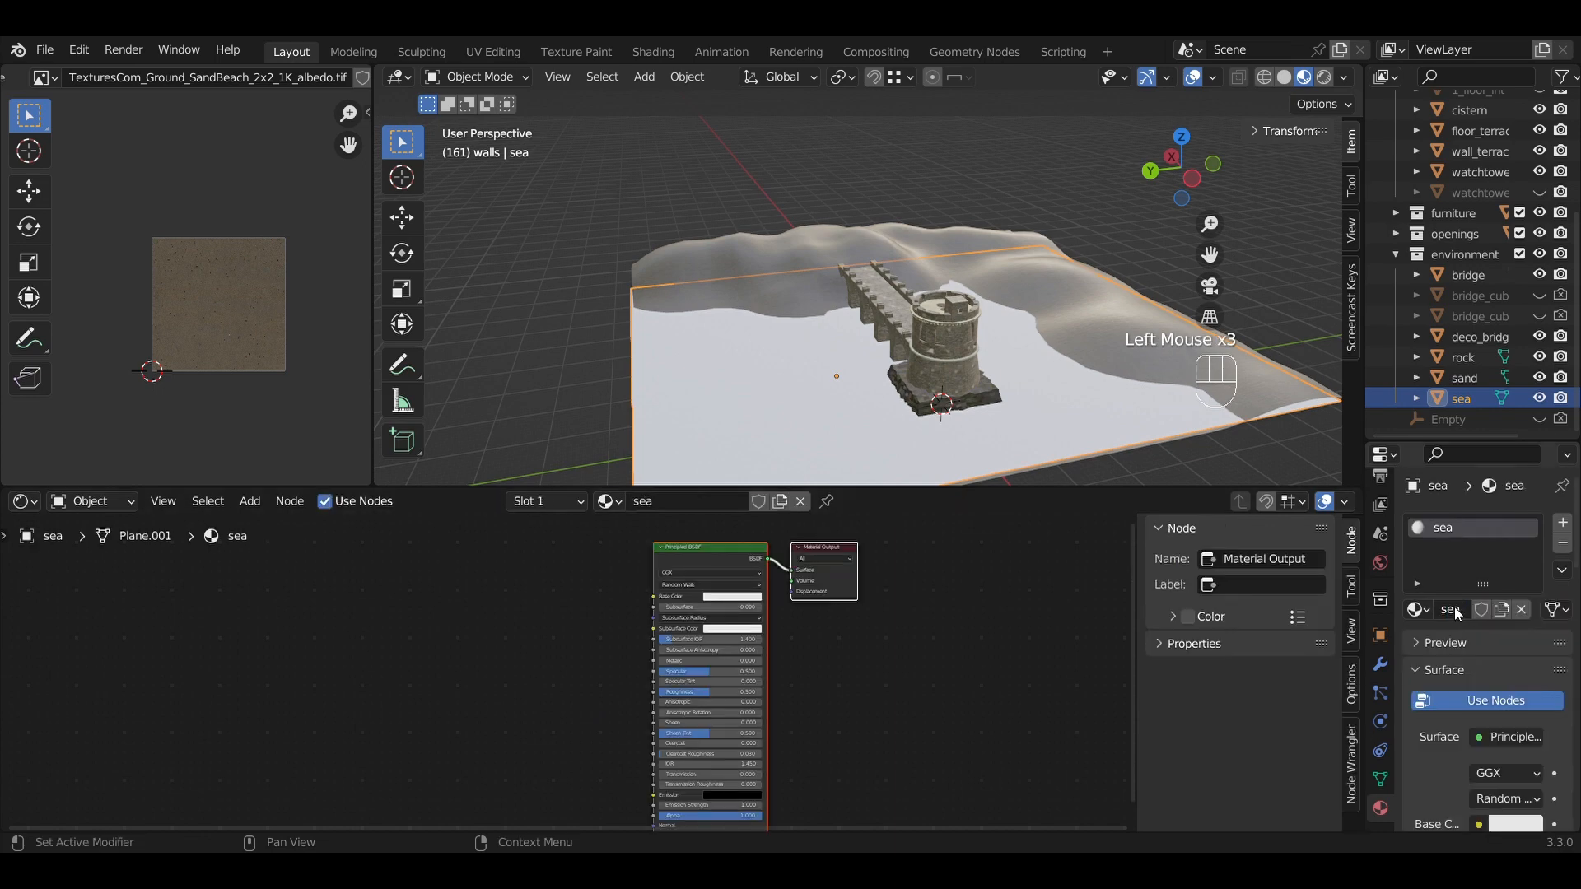
{"action": "middle_click_drag", "start_coordinate": [971, 695], "coordinate": [1013, 688]}
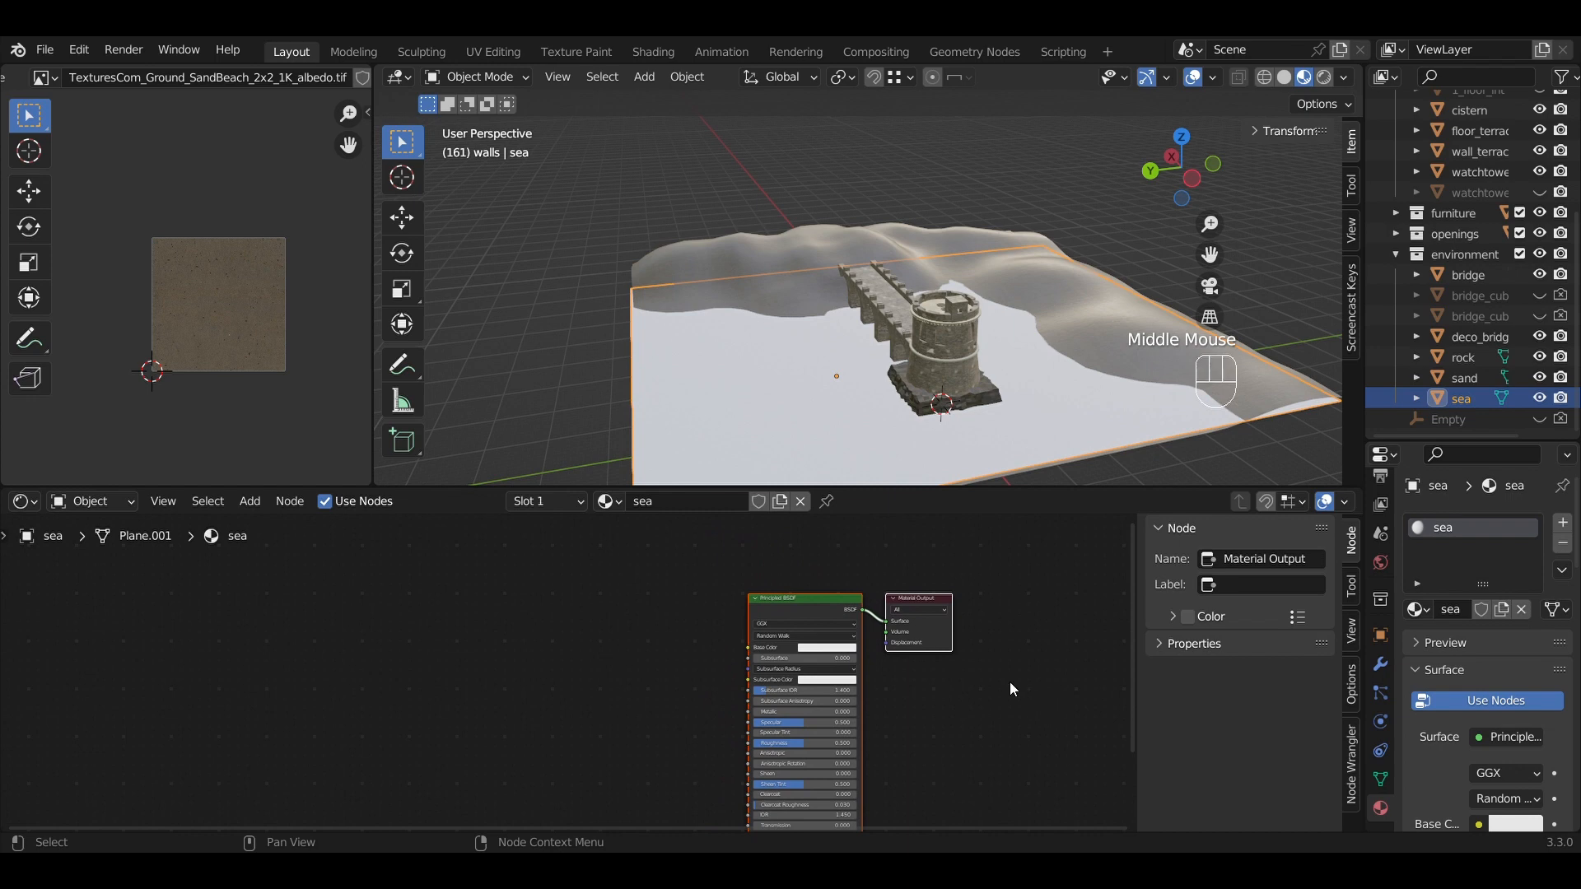
Insert an Input > UV Map node left of the sea's Principled BSDF.
{"action": "left_click", "coordinate": [215, 668]}
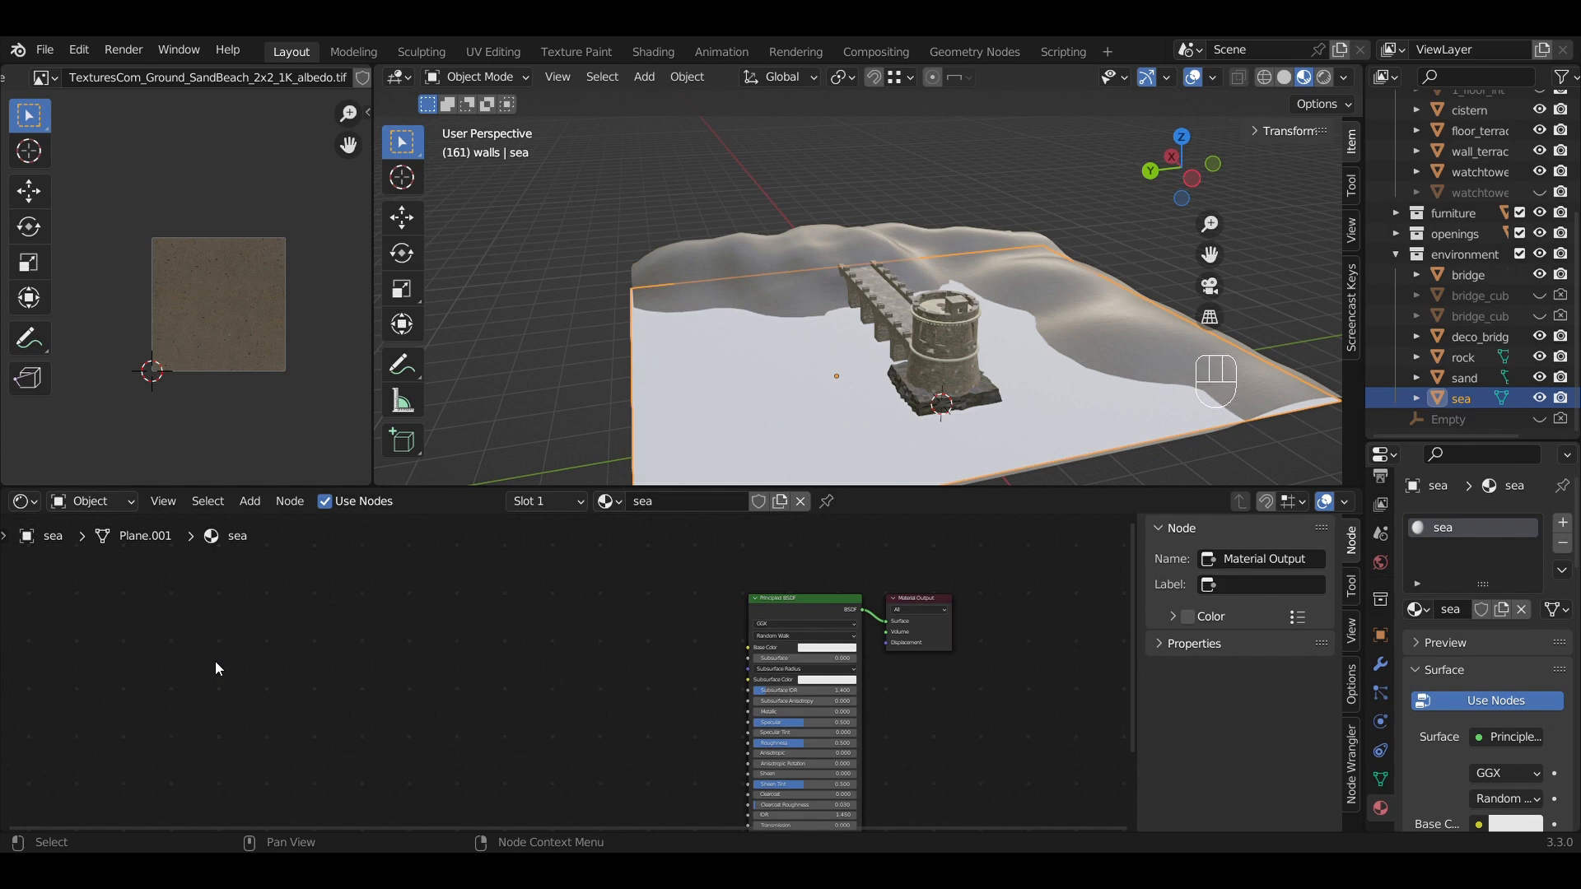
{"action": "key", "text": "shift+a"}
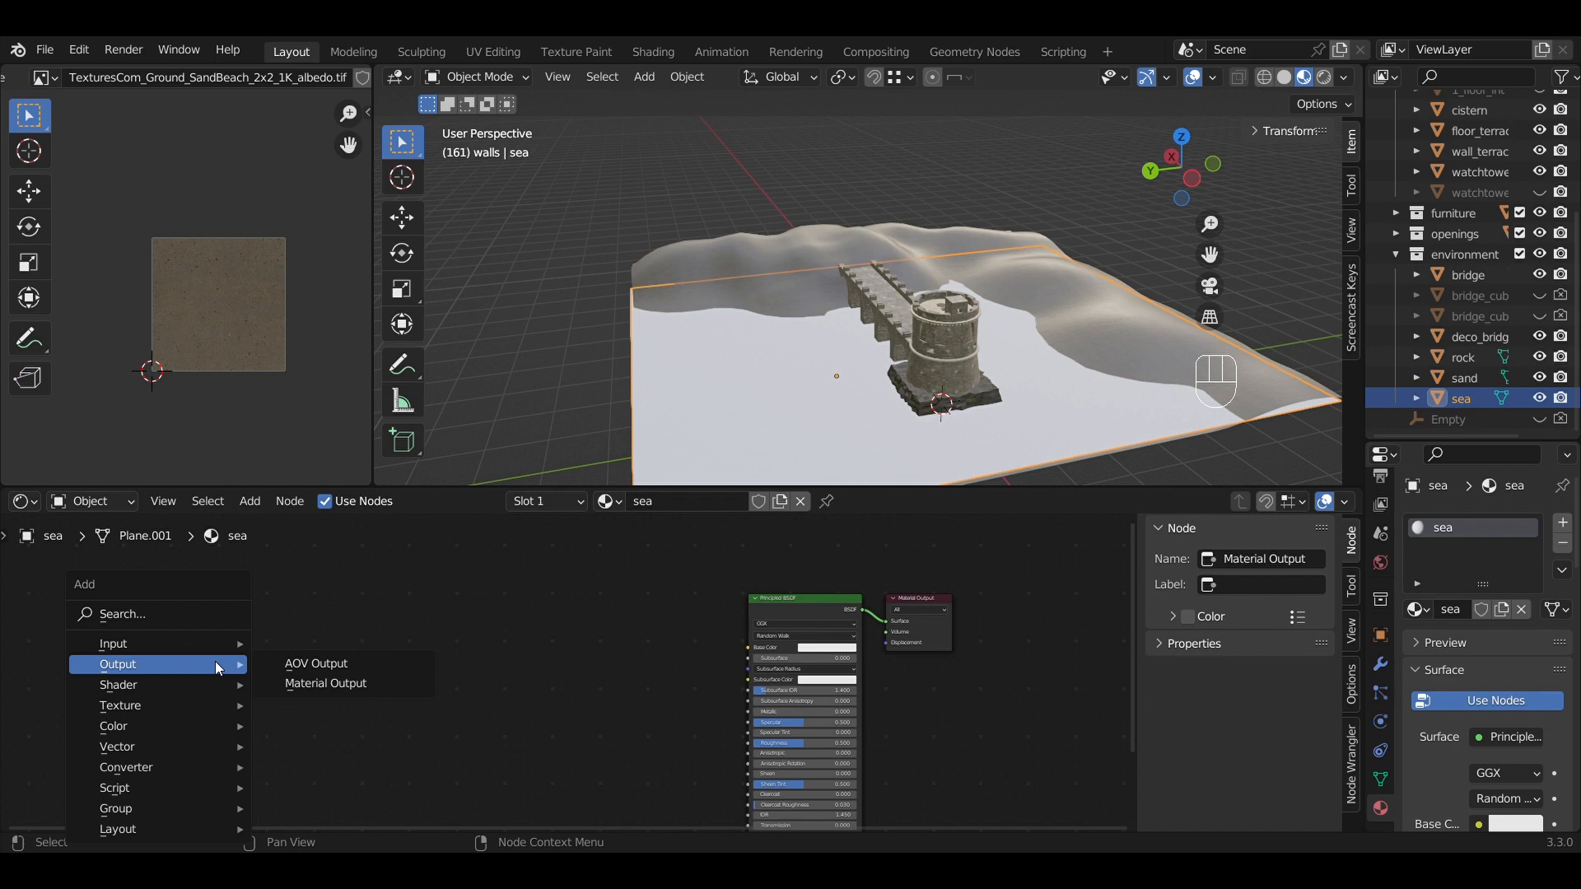
{"action": "mouse_move", "coordinate": [209, 638]}
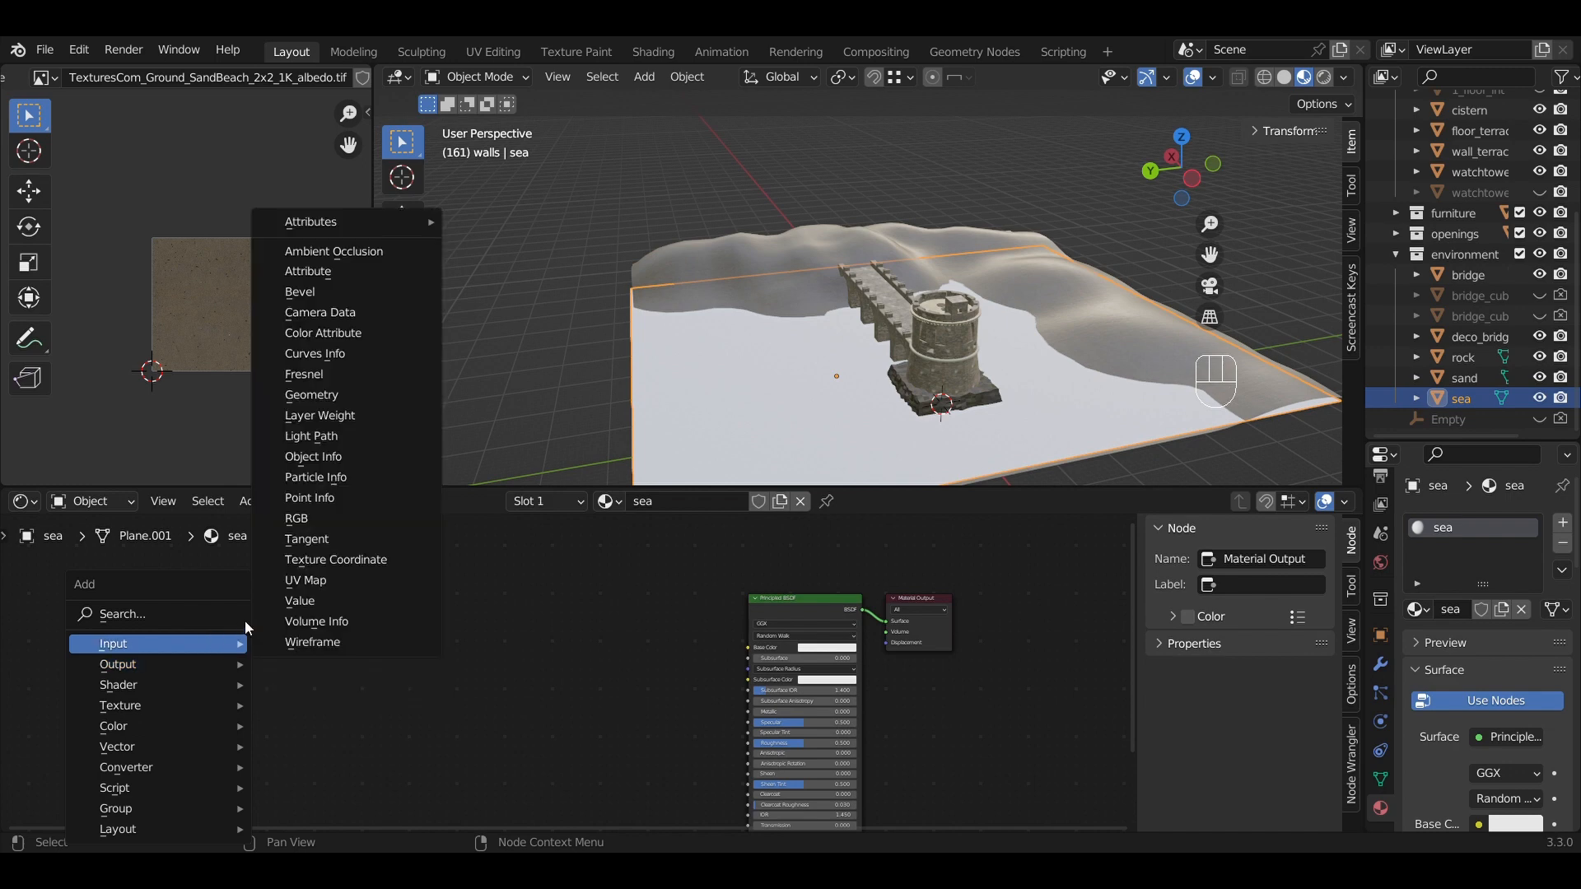
{"action": "left_click", "coordinate": [337, 584]}
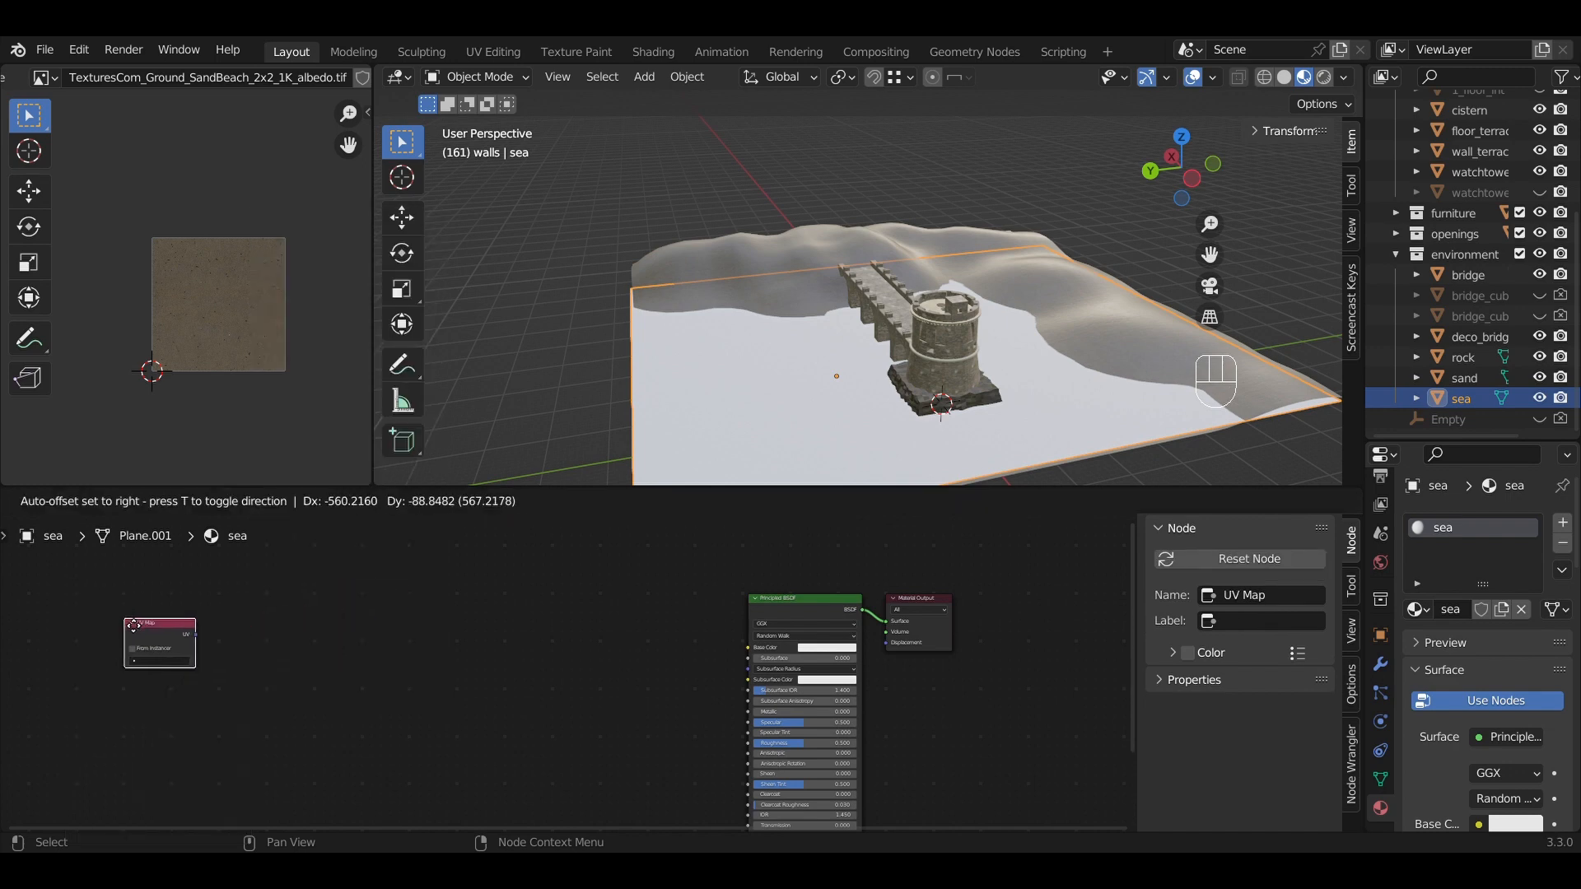
{"action": "left_click", "coordinate": [135, 655]}
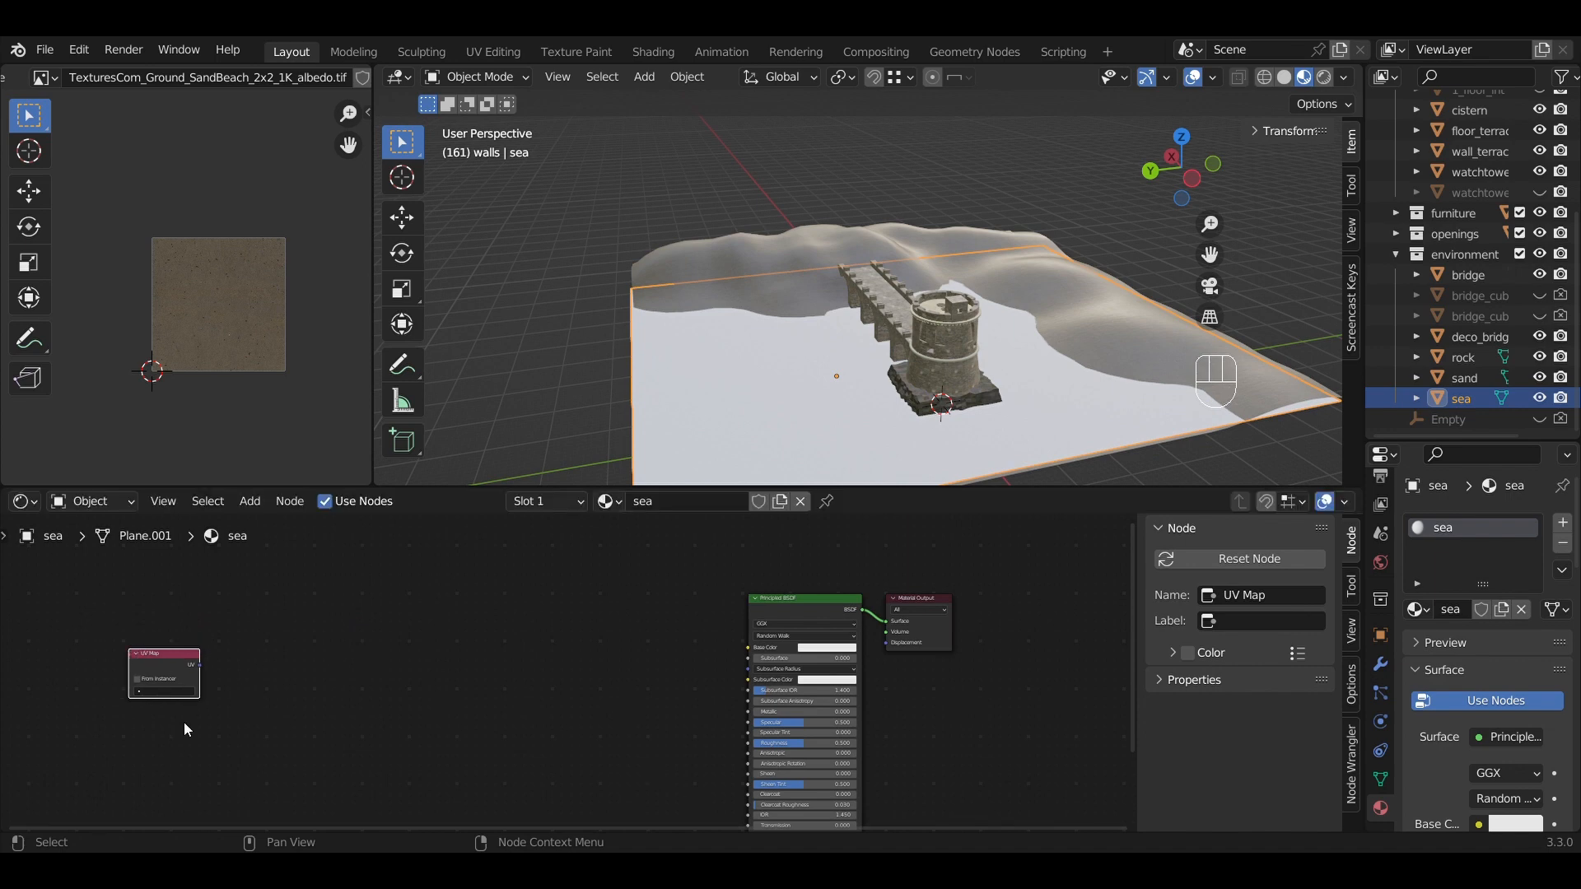
{"action": "scroll", "coordinate": [264, 625], "scroll_direction": "up", "scroll_amount": 3}
{"action": "middle_click_drag", "start_coordinate": [234, 643], "coordinate": [441, 676]}
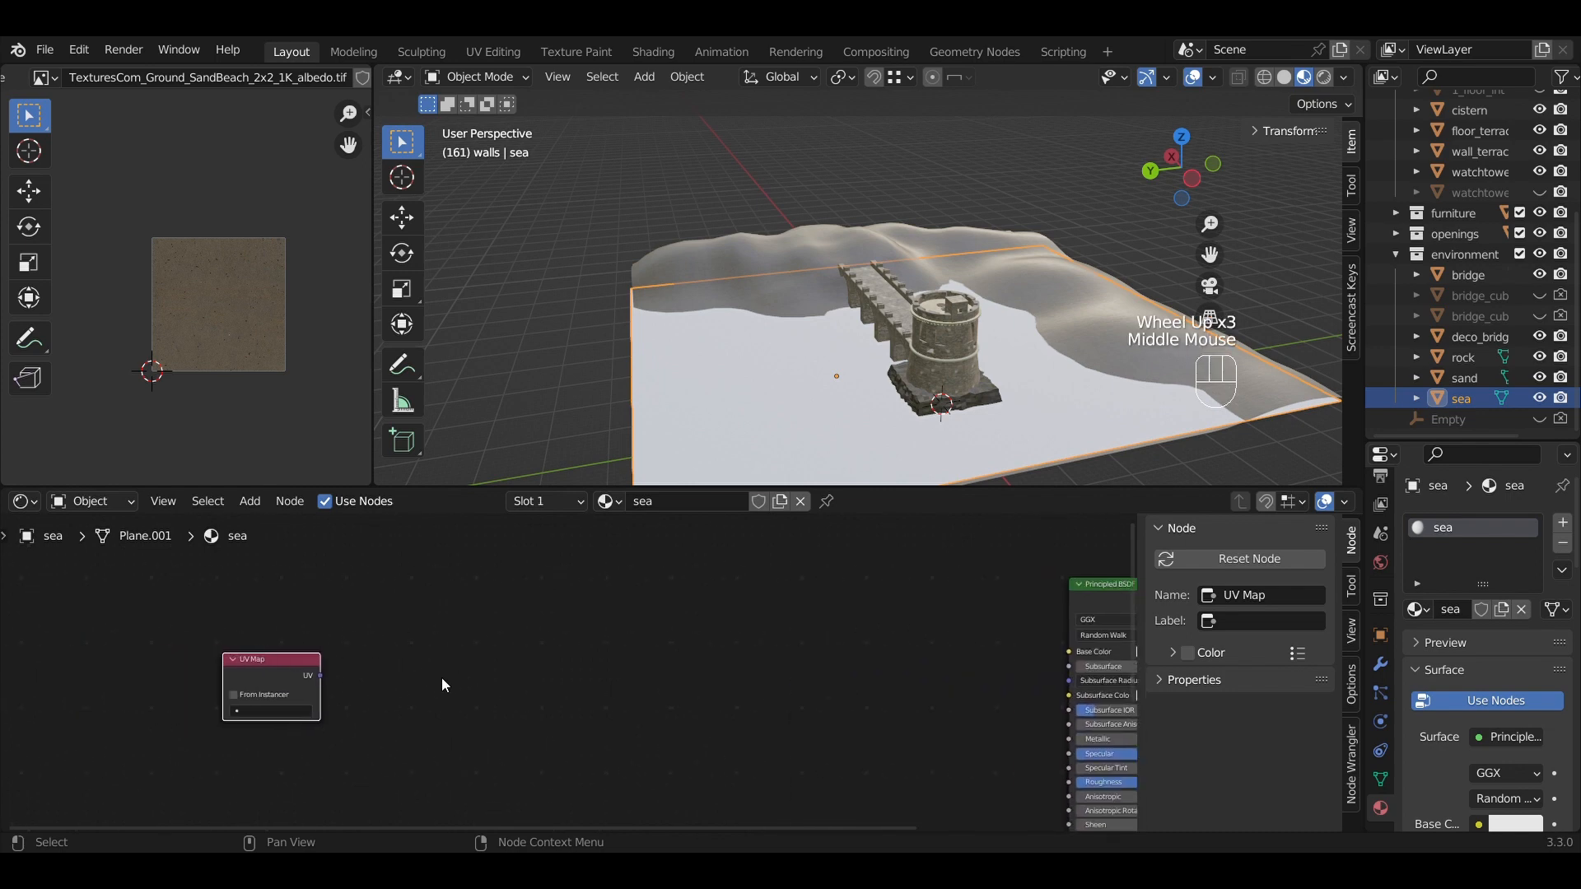
{"action": "scroll", "coordinate": [425, 679], "scroll_direction": "up", "scroll_amount": 2}
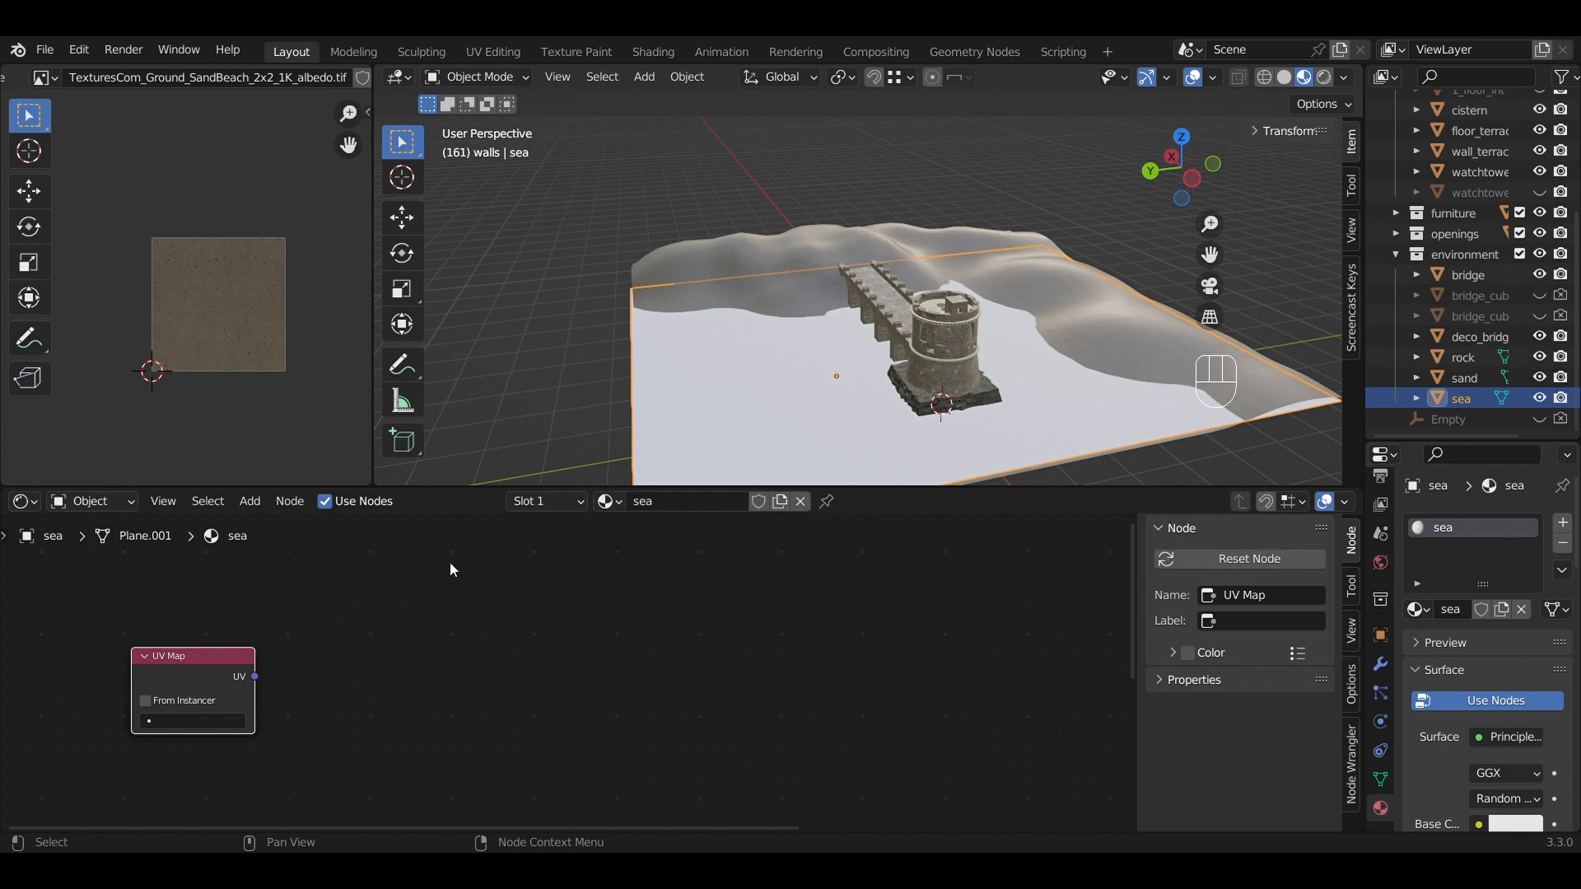
{"action": "scroll", "coordinate": [451, 584], "scroll_direction": "down", "scroll_amount": 5}
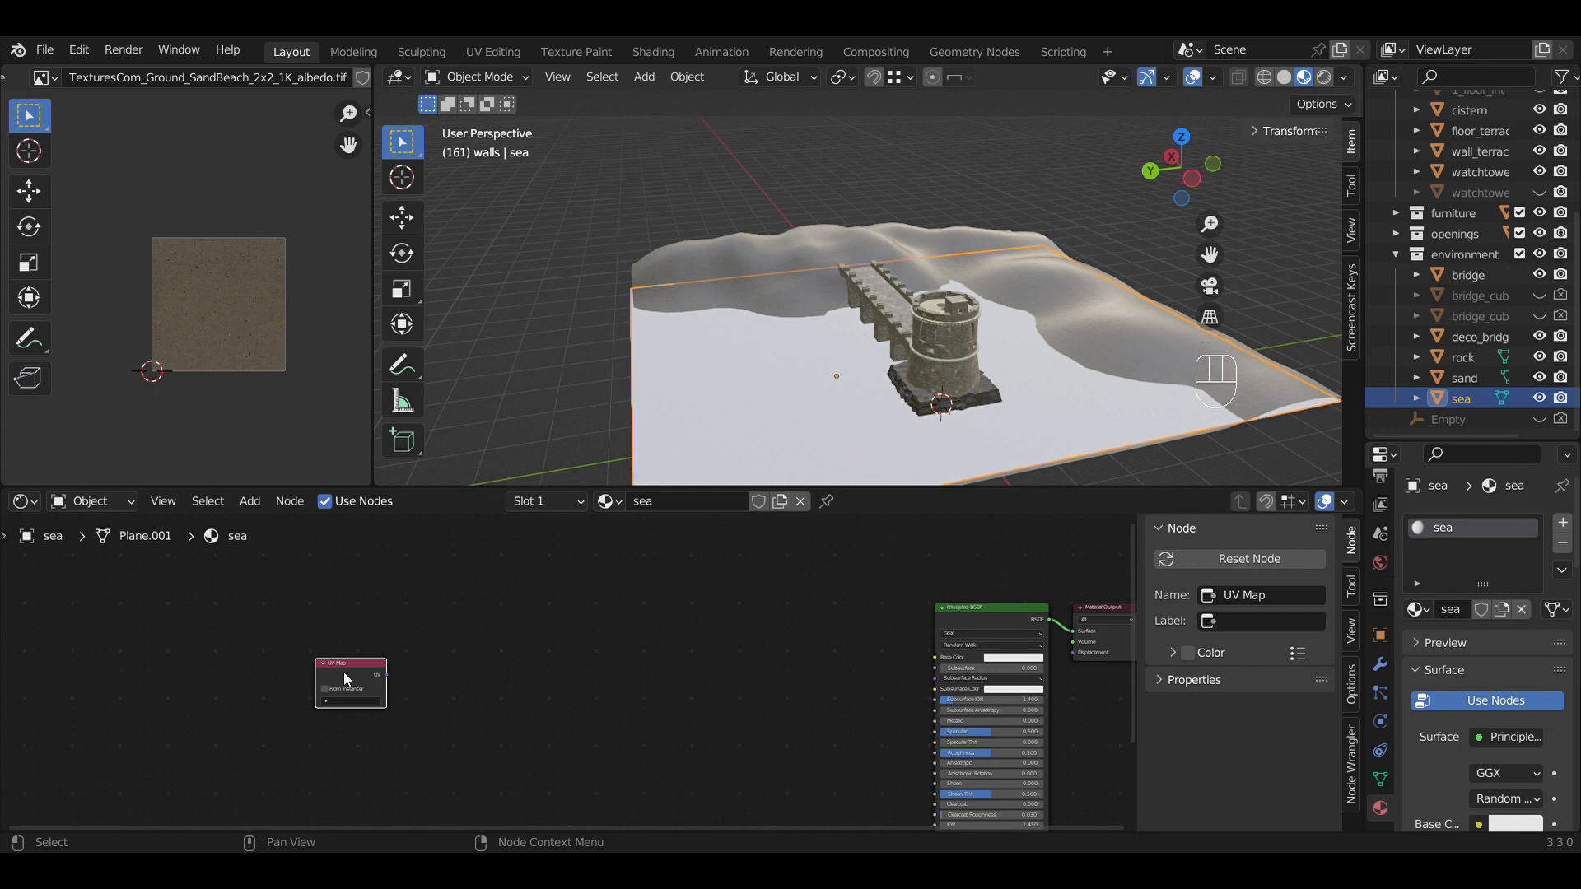
{"action": "left_click", "coordinate": [242, 669]}
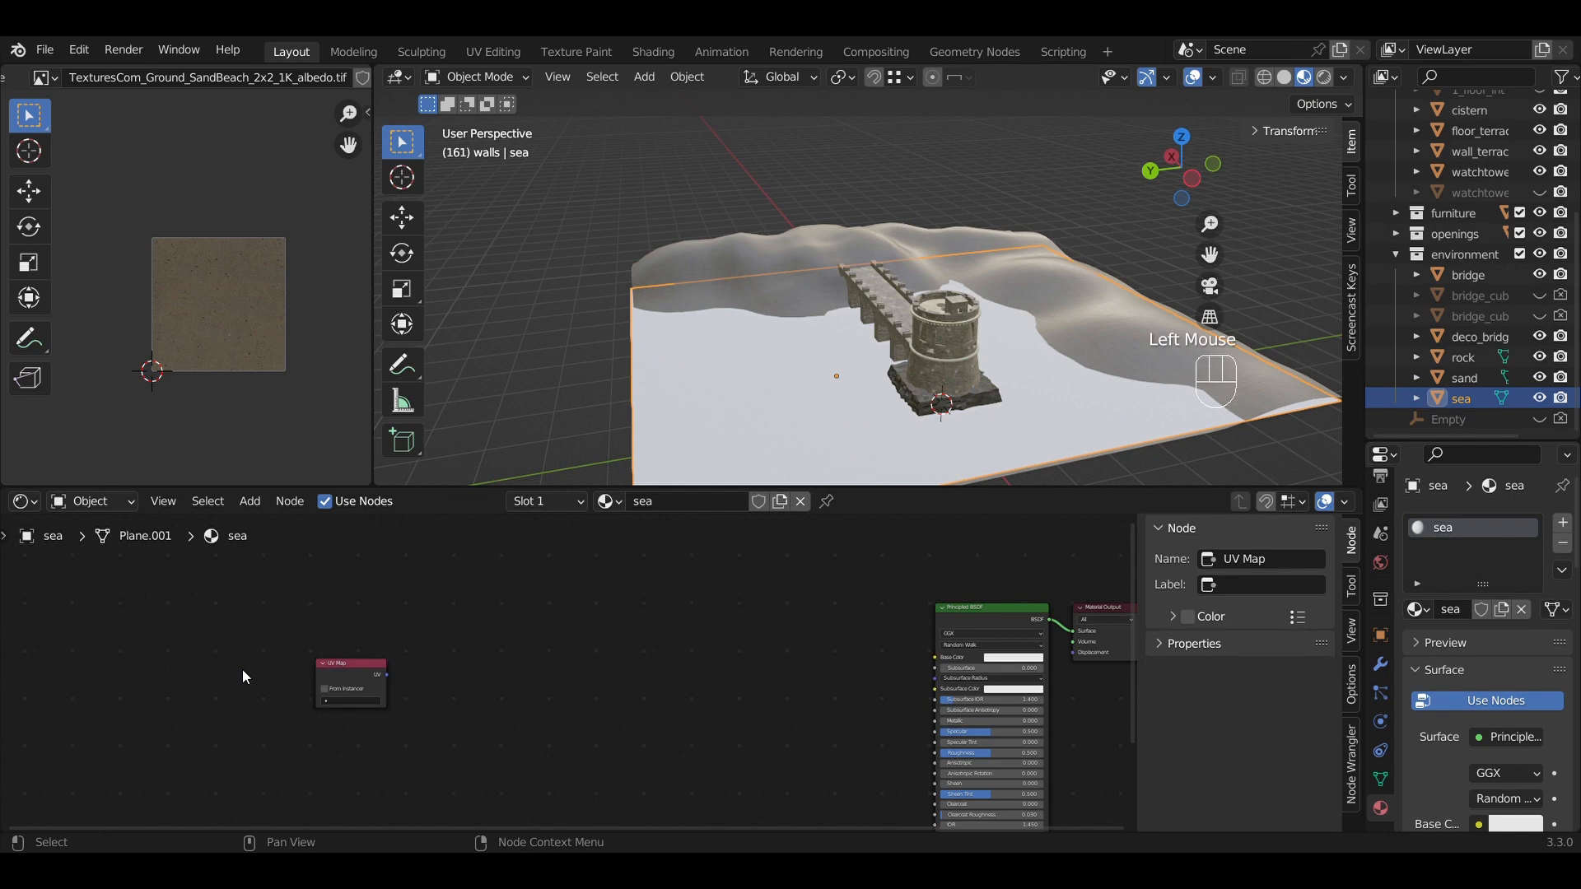
Add a Point-type Vector > Mapping node and place it beside the UV Map node.
{"action": "key", "text": "shift+a"}
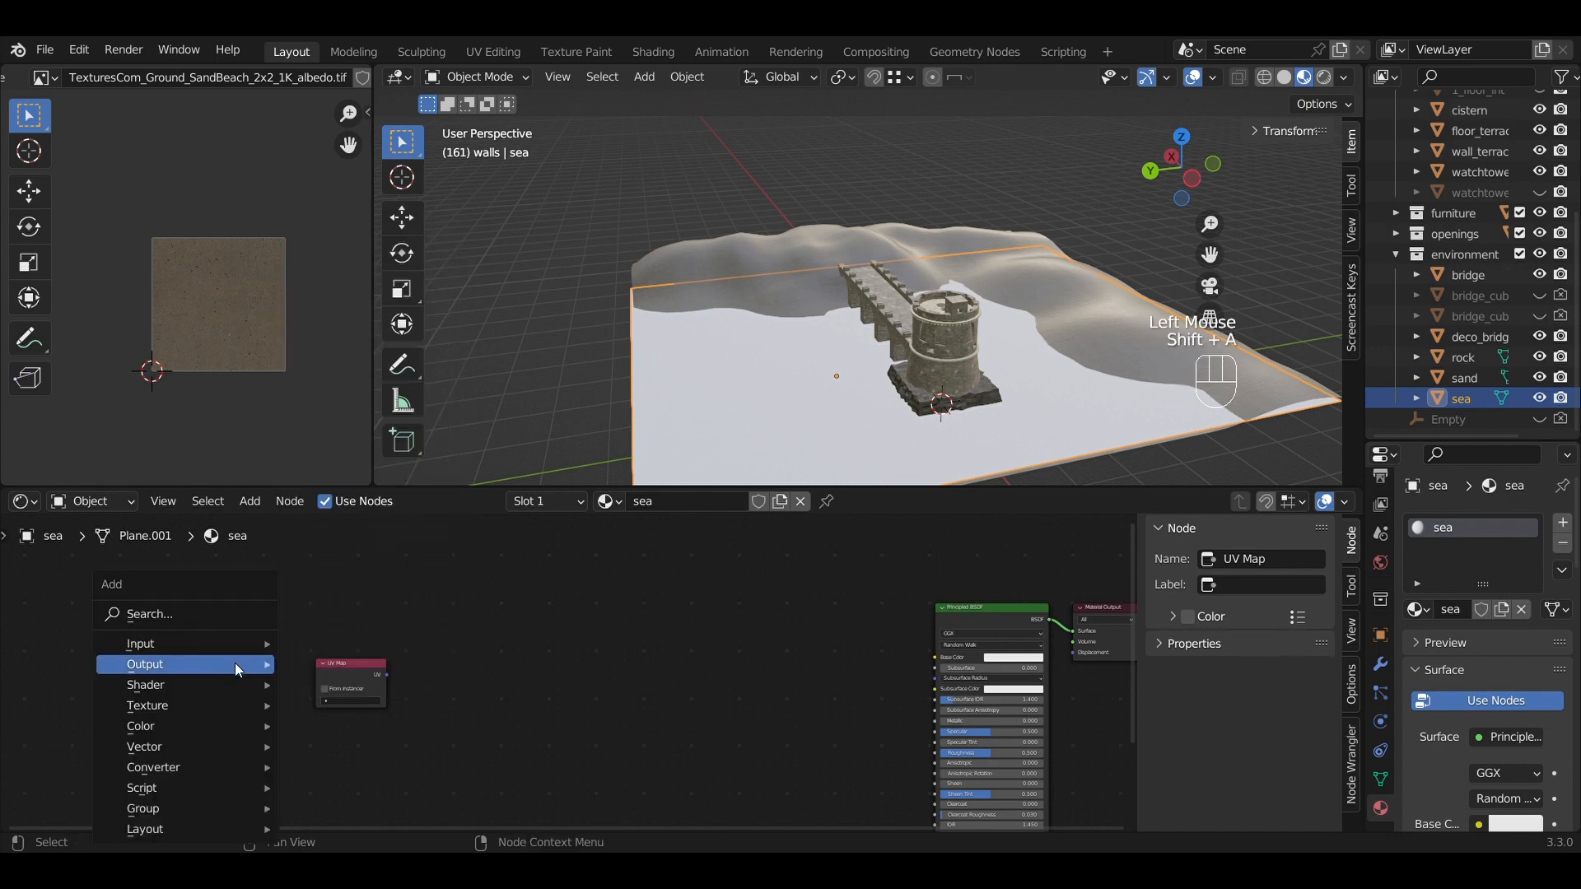
{"action": "mouse_move", "coordinate": [236, 690]}
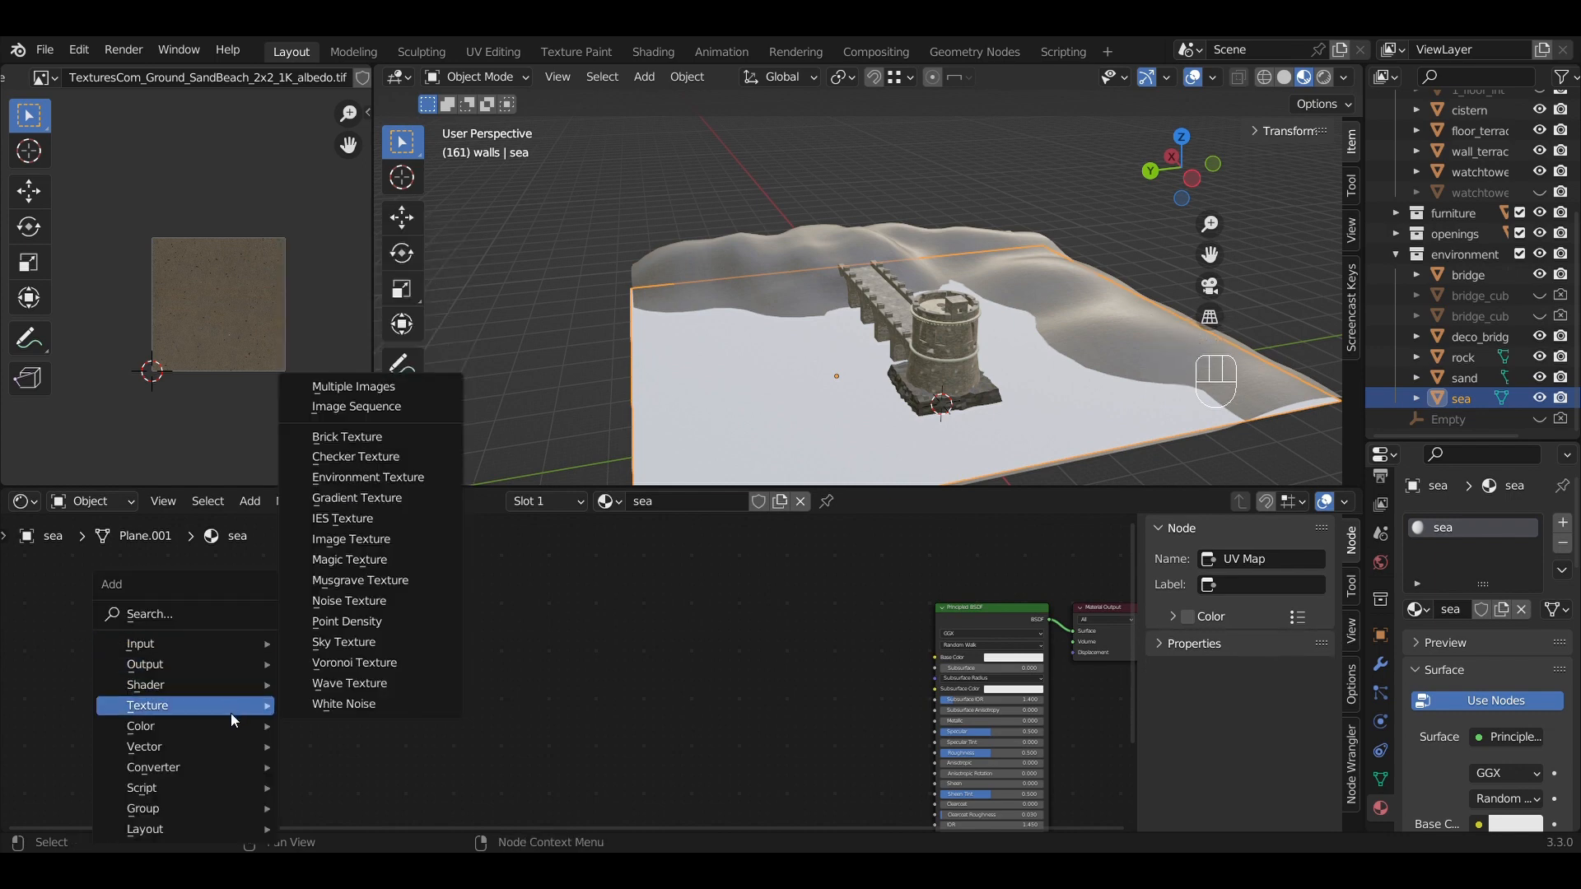
{"action": "mouse_move", "coordinate": [229, 746]}
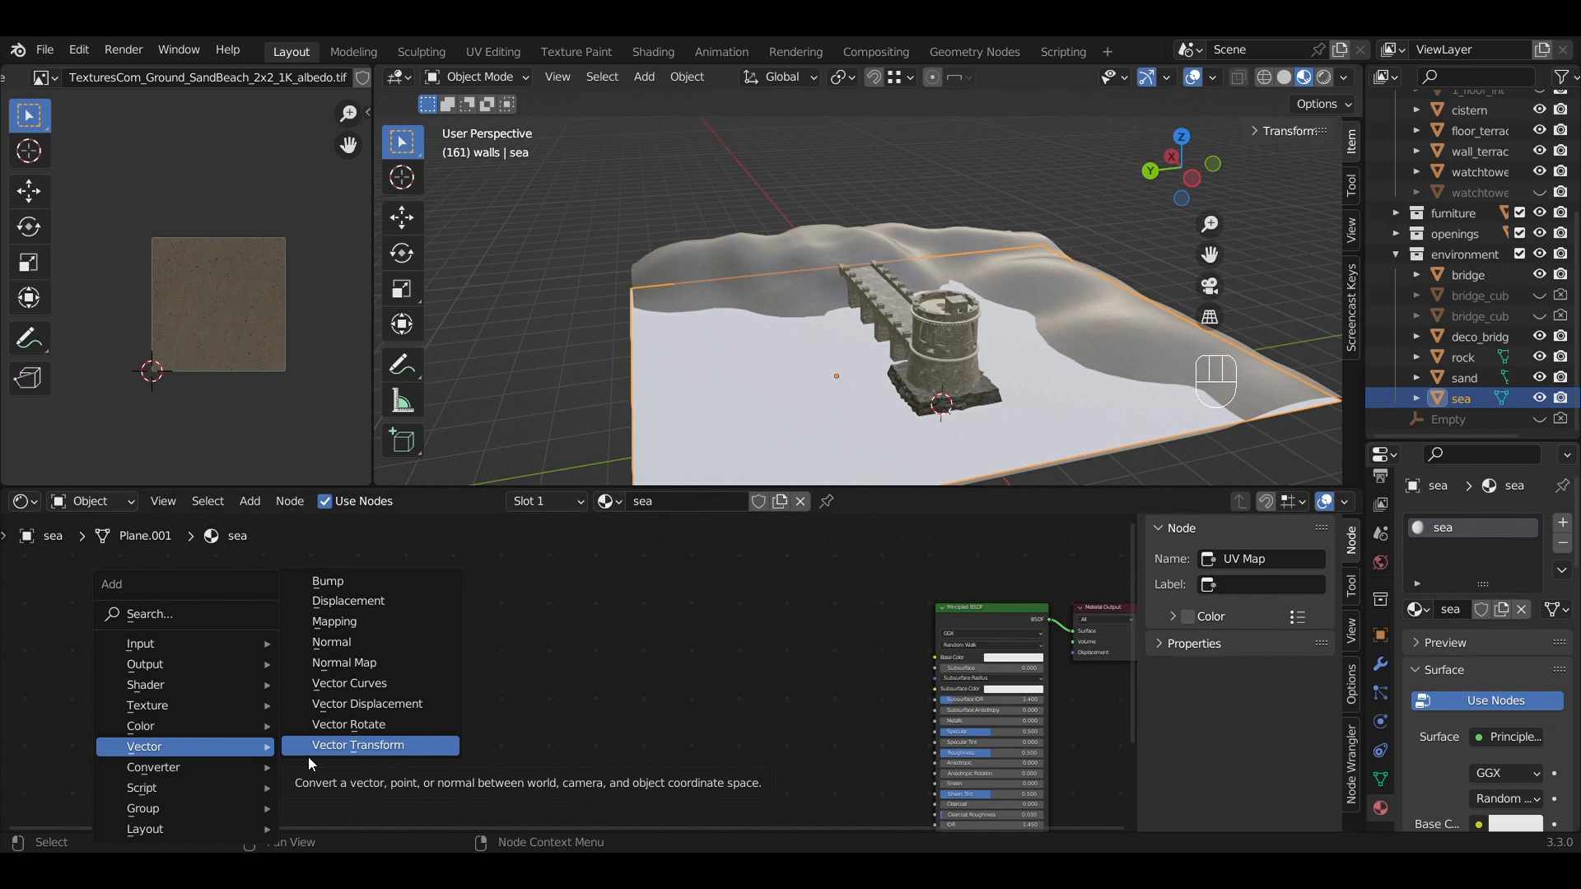
{"action": "left_click", "coordinate": [338, 620]}
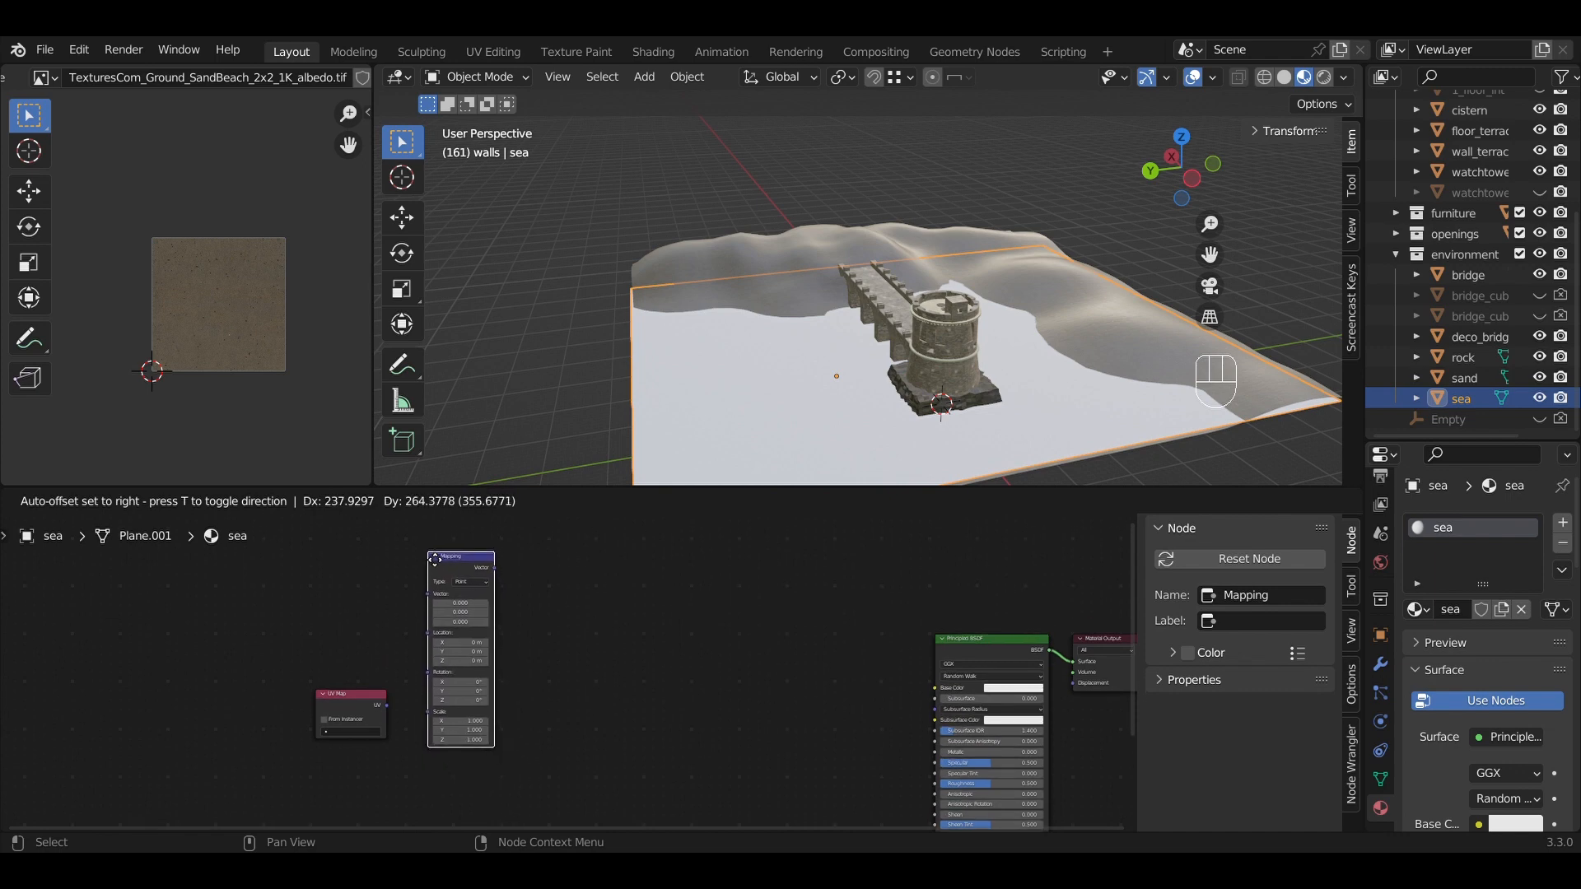
{"action": "left_click", "coordinate": [432, 563]}
{"action": "scroll", "coordinate": [446, 605], "scroll_direction": "up", "scroll_amount": 3}
{"action": "middle_click_drag", "start_coordinate": [477, 629], "coordinate": [635, 674]}
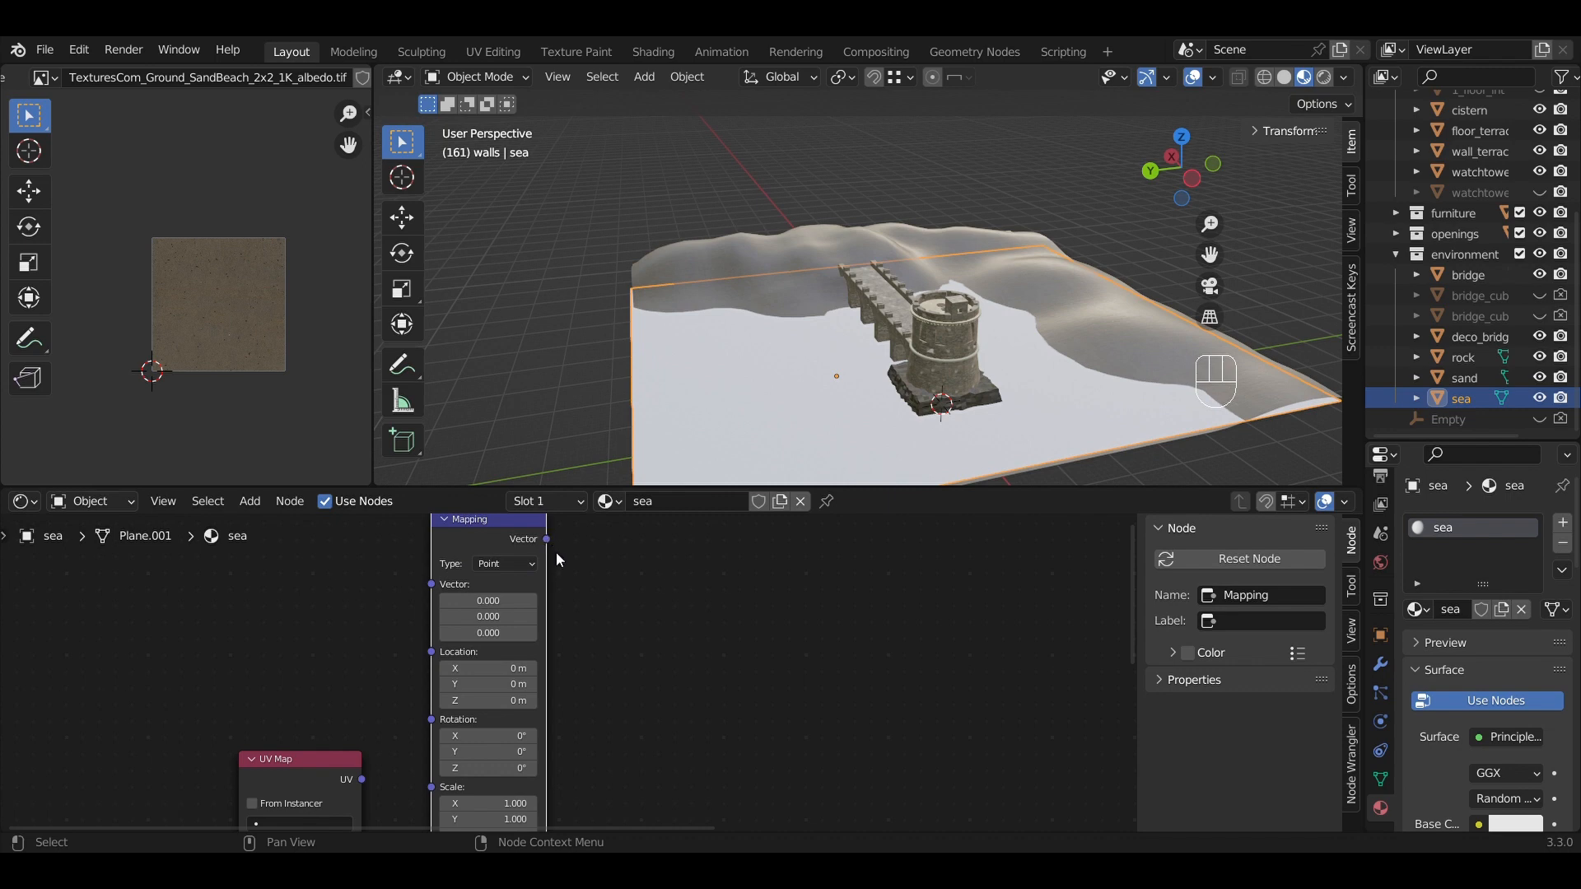
{"action": "scroll", "coordinate": [582, 584], "scroll_direction": "down", "scroll_amount": 2}
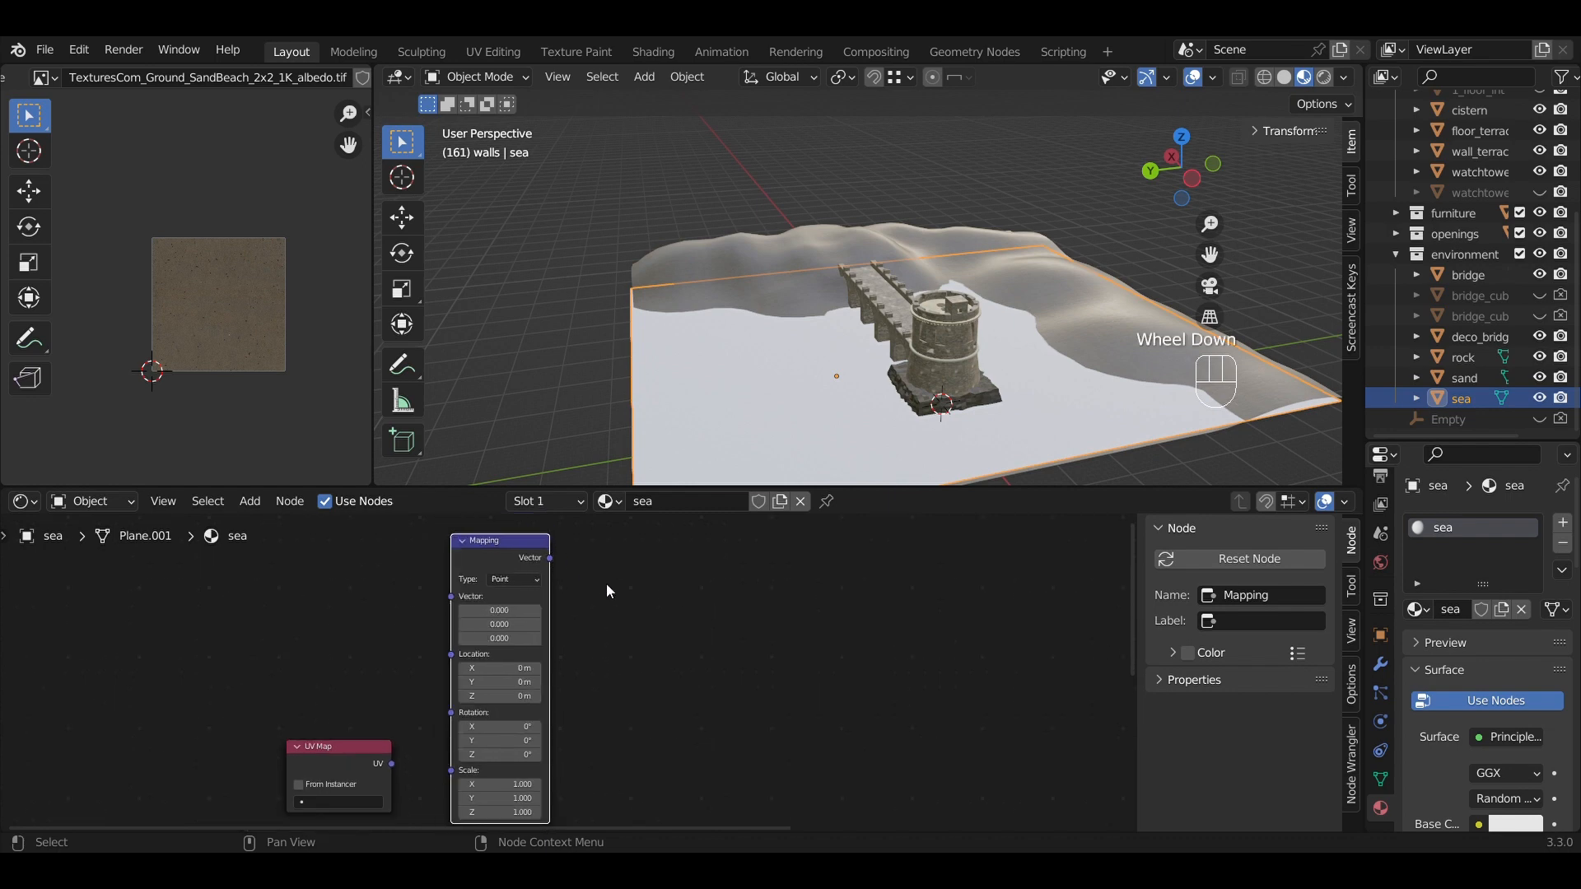
{"action": "scroll", "coordinate": [608, 592], "scroll_direction": "down", "scroll_amount": 2}
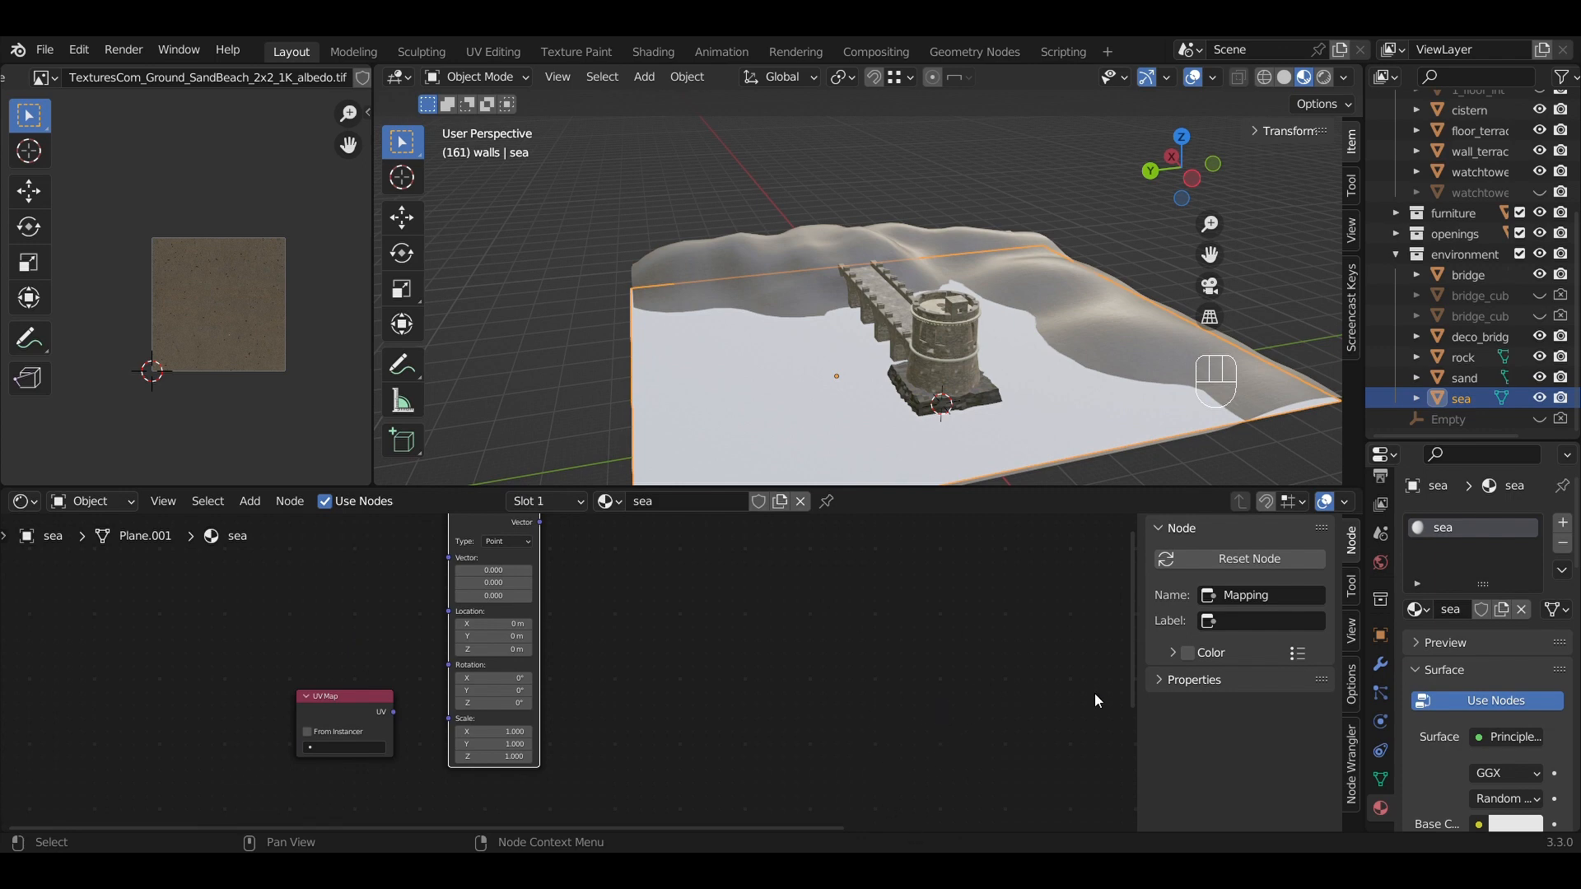
{"action": "middle_click_drag", "start_coordinate": [1097, 694], "coordinate": [599, 762]}
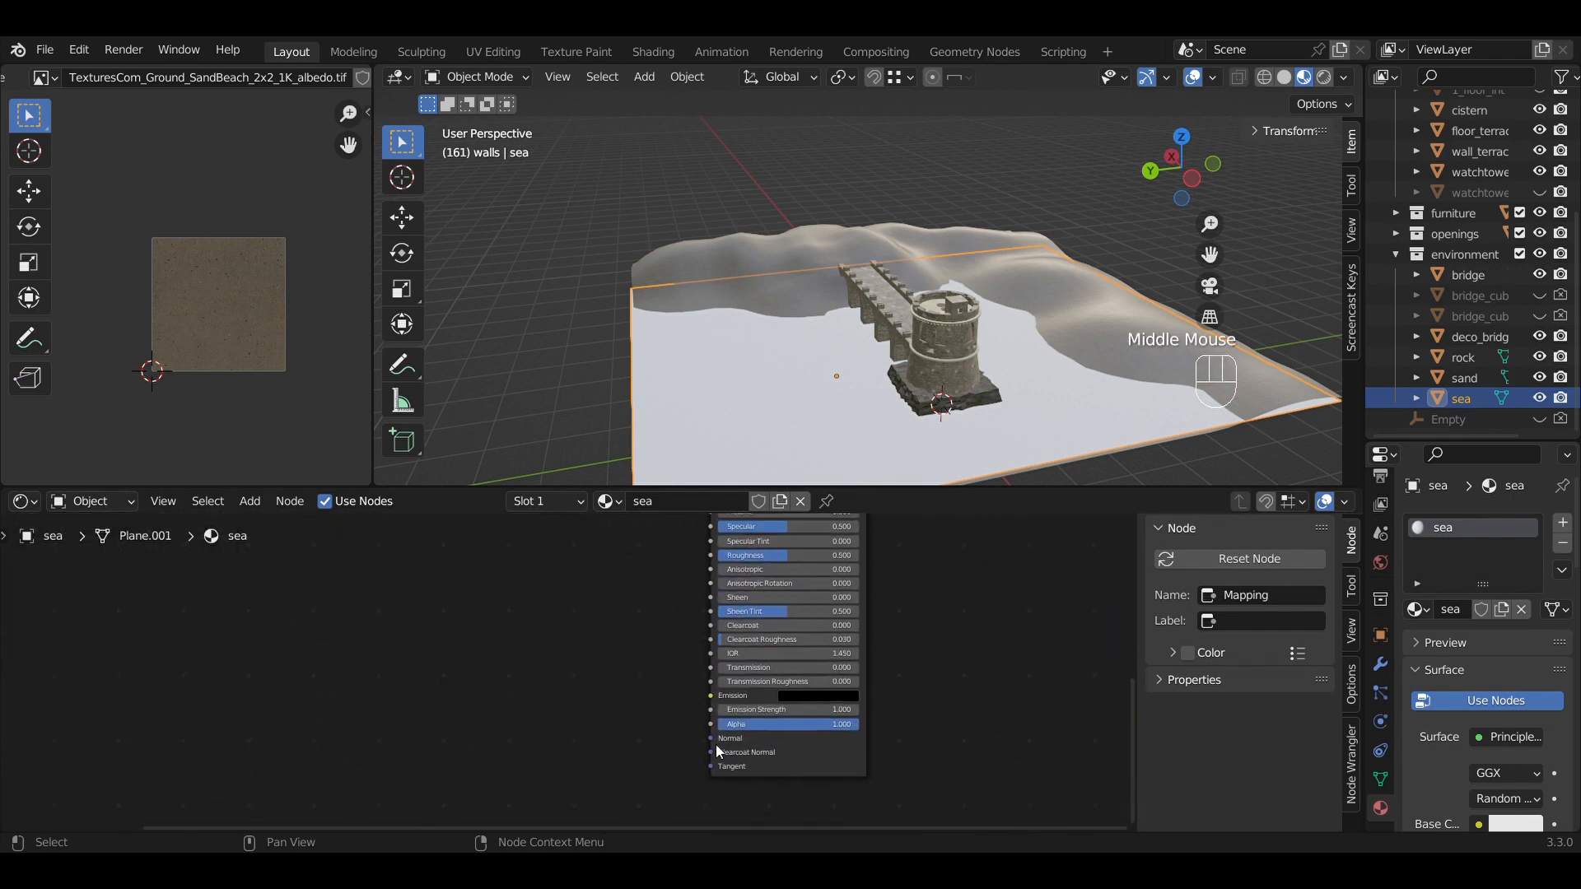
{"action": "scroll", "coordinate": [793, 715], "scroll_direction": "down", "scroll_amount": 3}
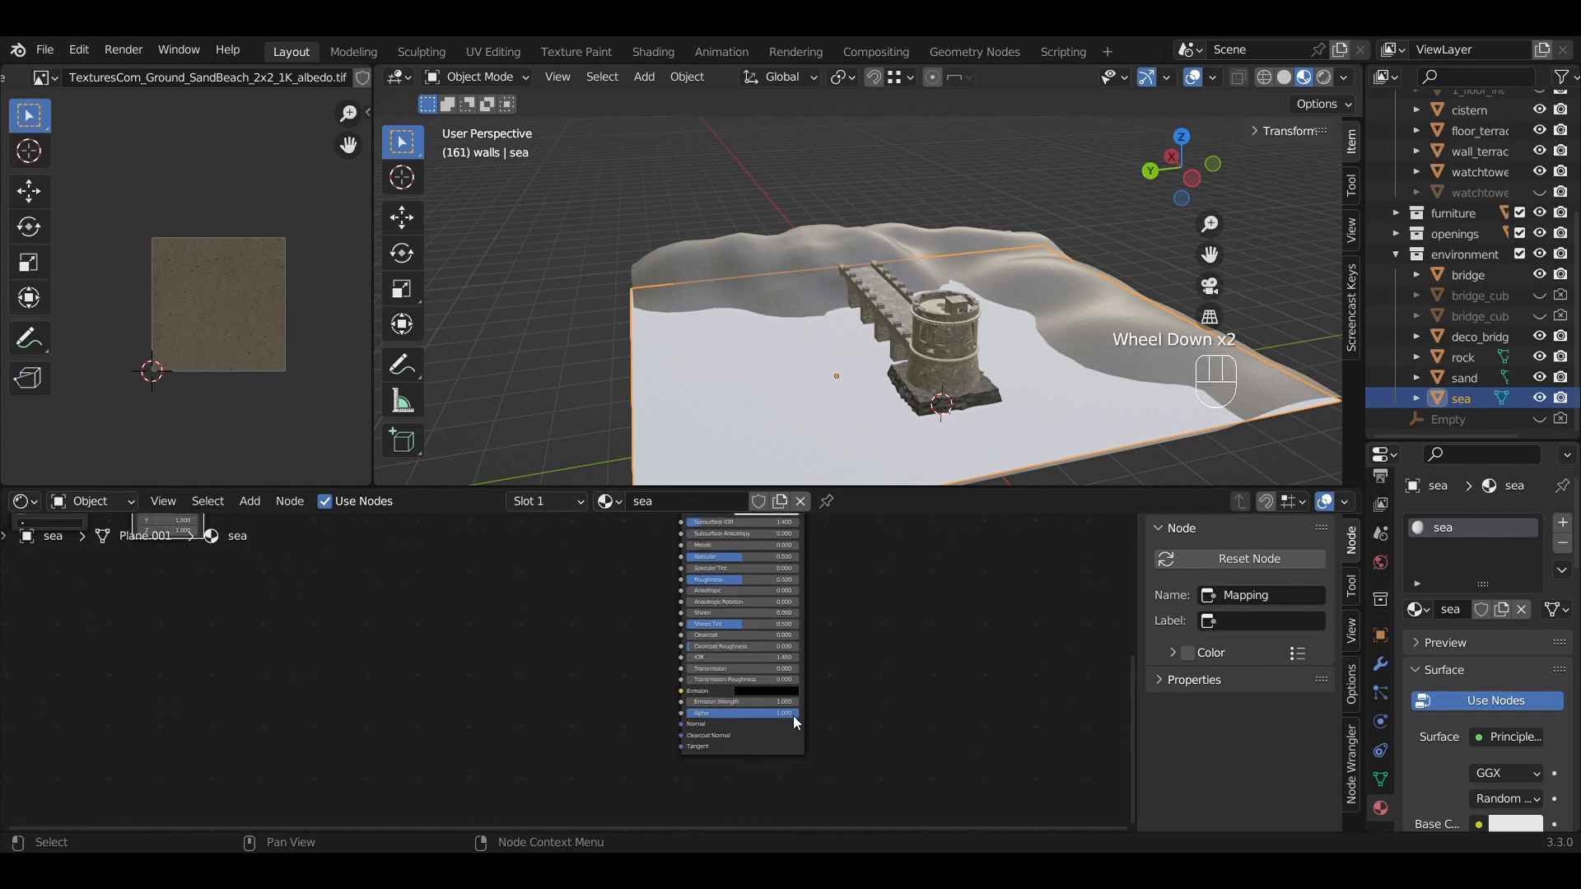
{"action": "middle_click_drag", "start_coordinate": [621, 671], "coordinate": [706, 780]}
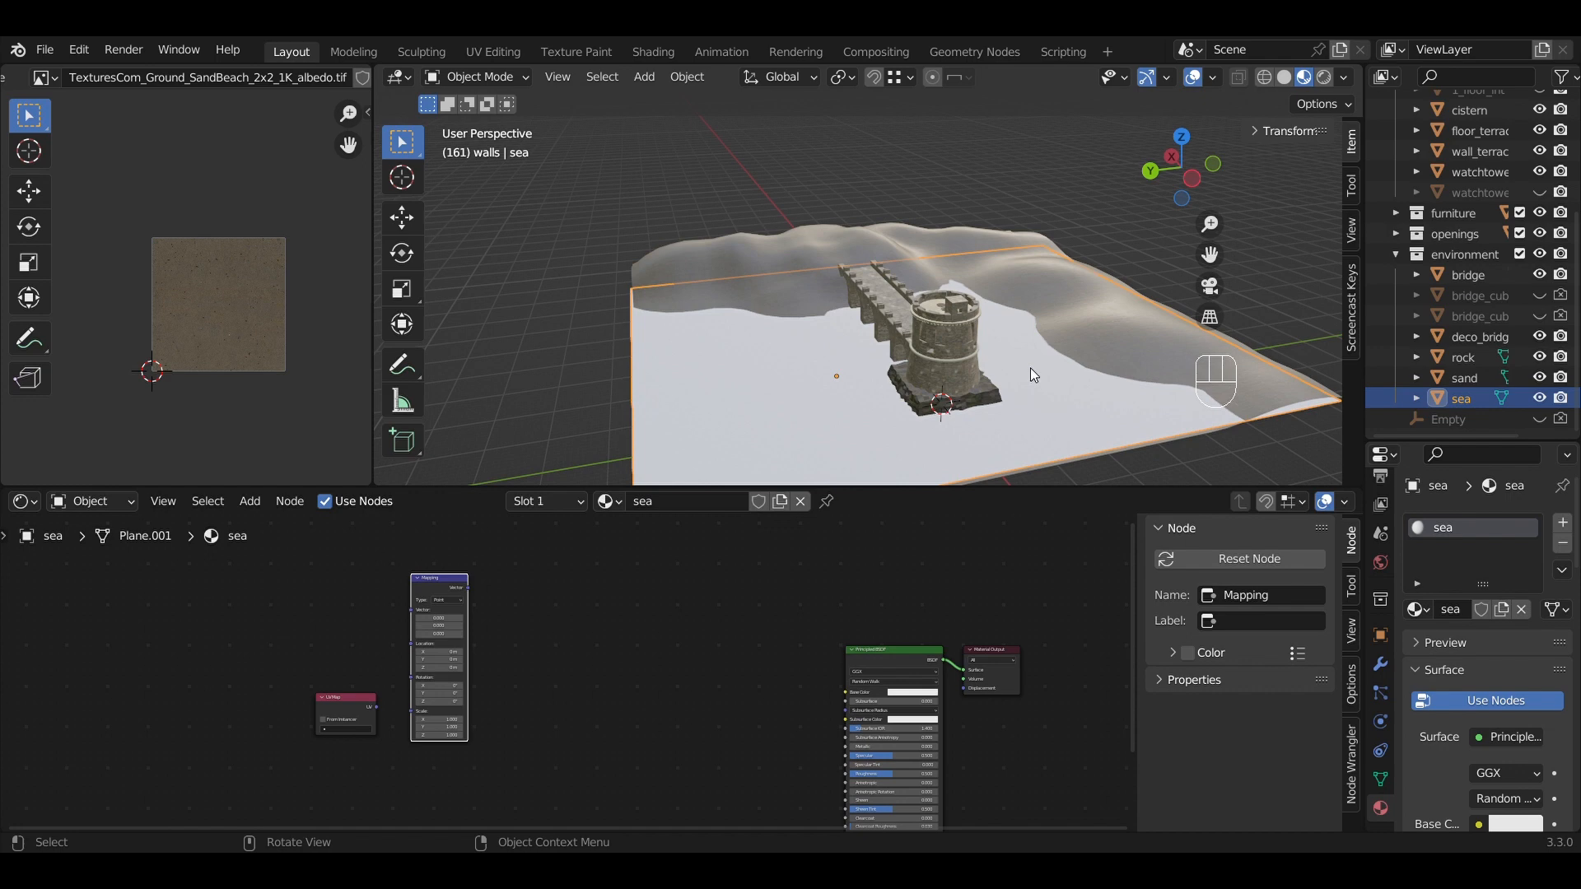
{"action": "scroll", "coordinate": [655, 760], "scroll_direction": "down", "scroll_amount": 2}
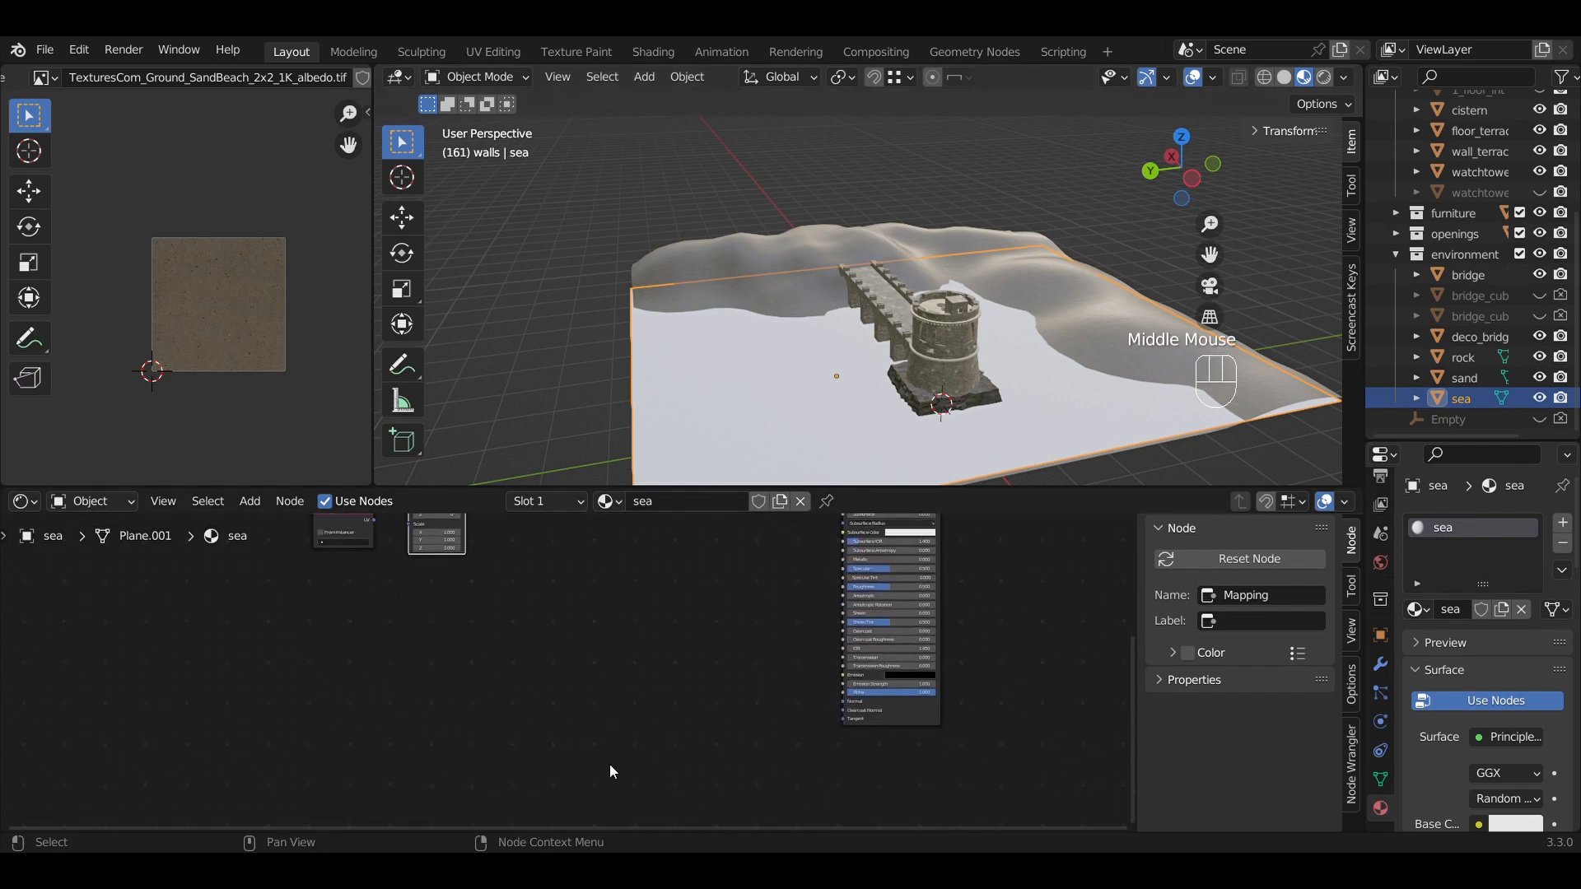
{"action": "middle_click_drag", "start_coordinate": [580, 662], "coordinate": [670, 708]}
{"action": "scroll", "coordinate": [669, 701], "scroll_direction": "up", "scroll_amount": 4}
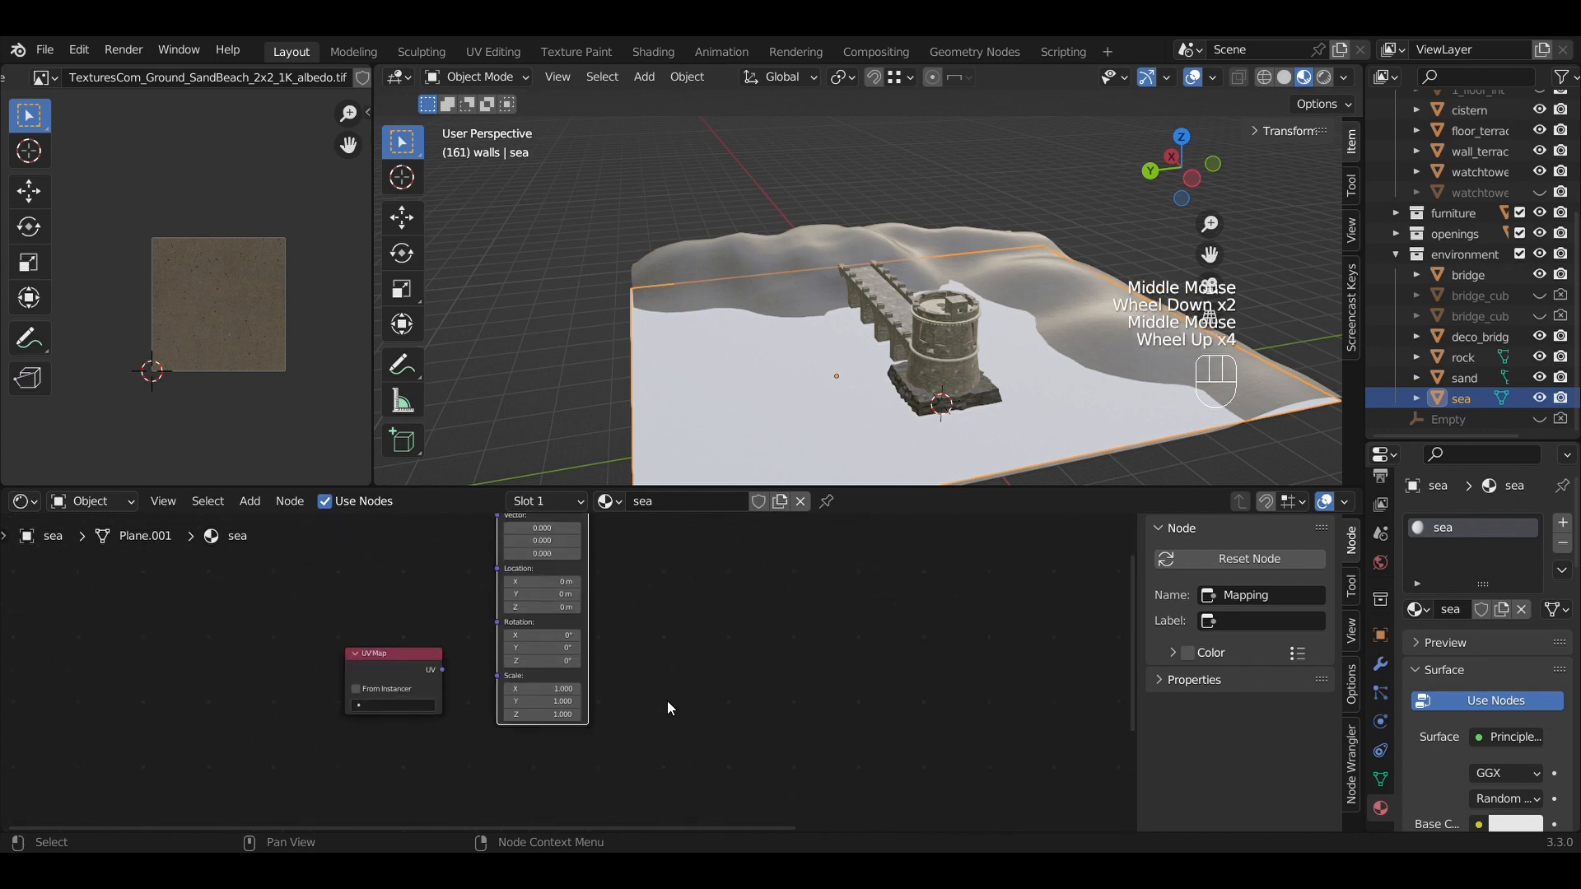
{"action": "left_click", "coordinate": [579, 622]}
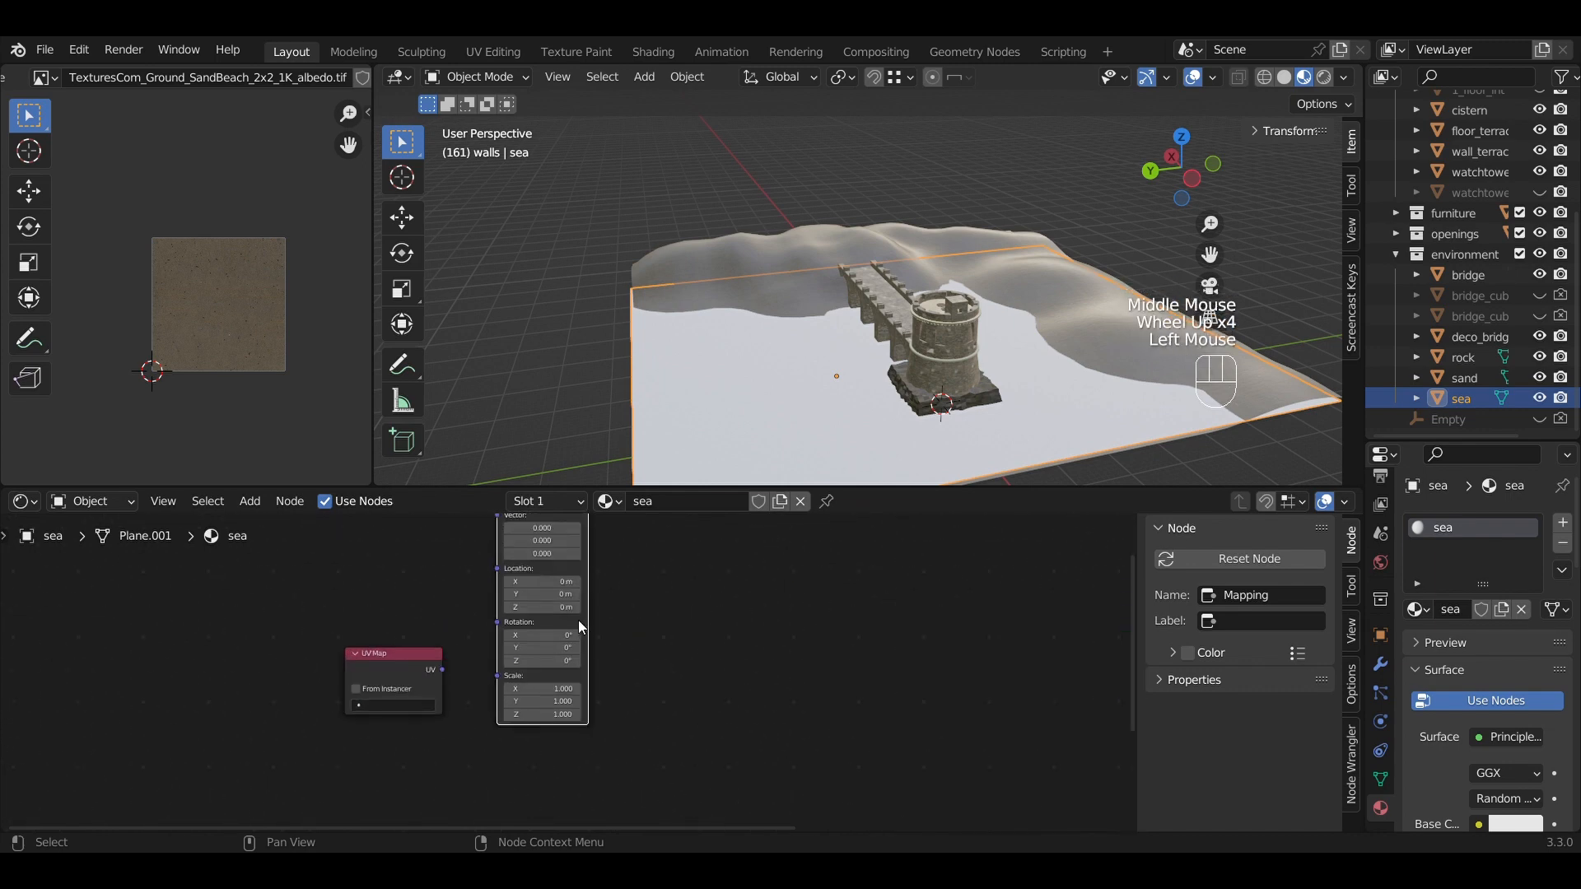
Duplicate the Mapping node with Shift+D and place Mapping.001 below the original.
{"action": "key", "text": "shift+d"}
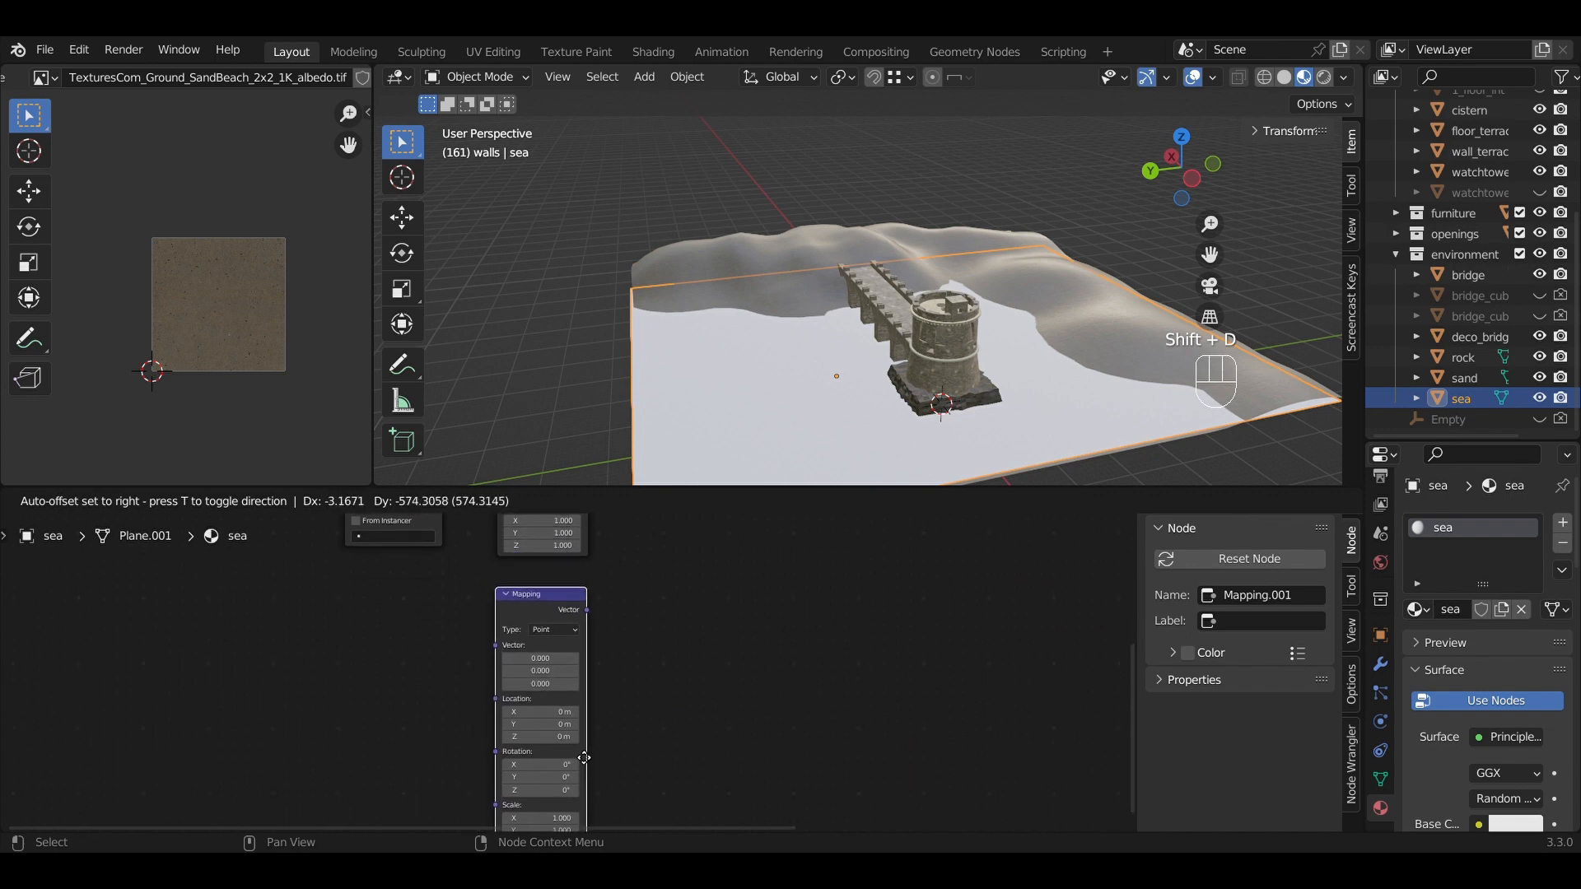
{"action": "left_click", "coordinate": [576, 750]}
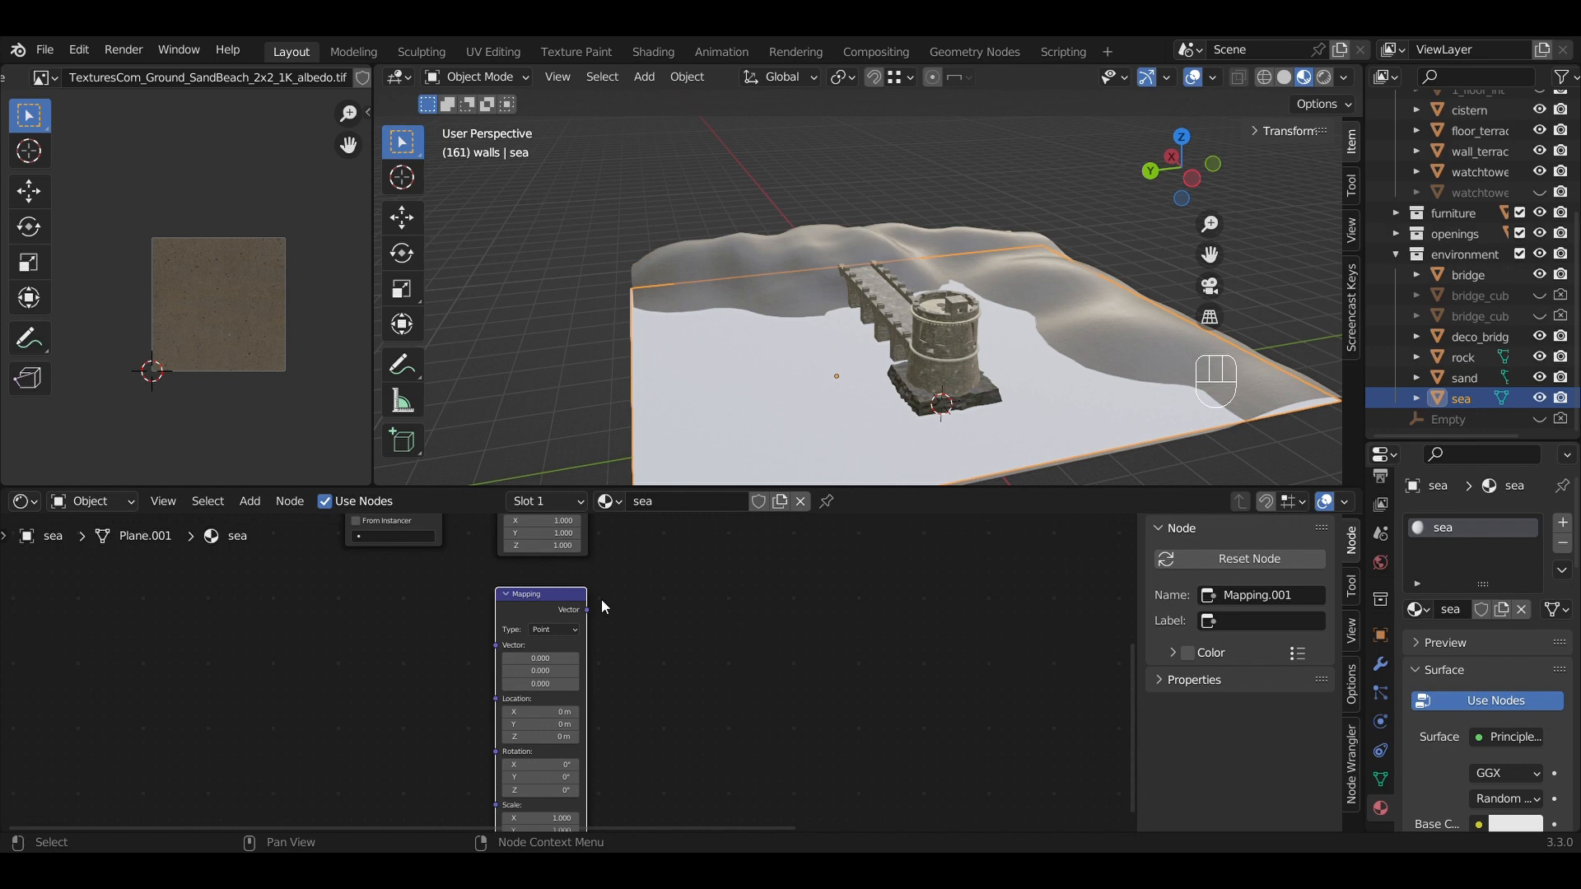
{"action": "scroll", "coordinate": [629, 607], "scroll_direction": "down", "scroll_amount": 4}
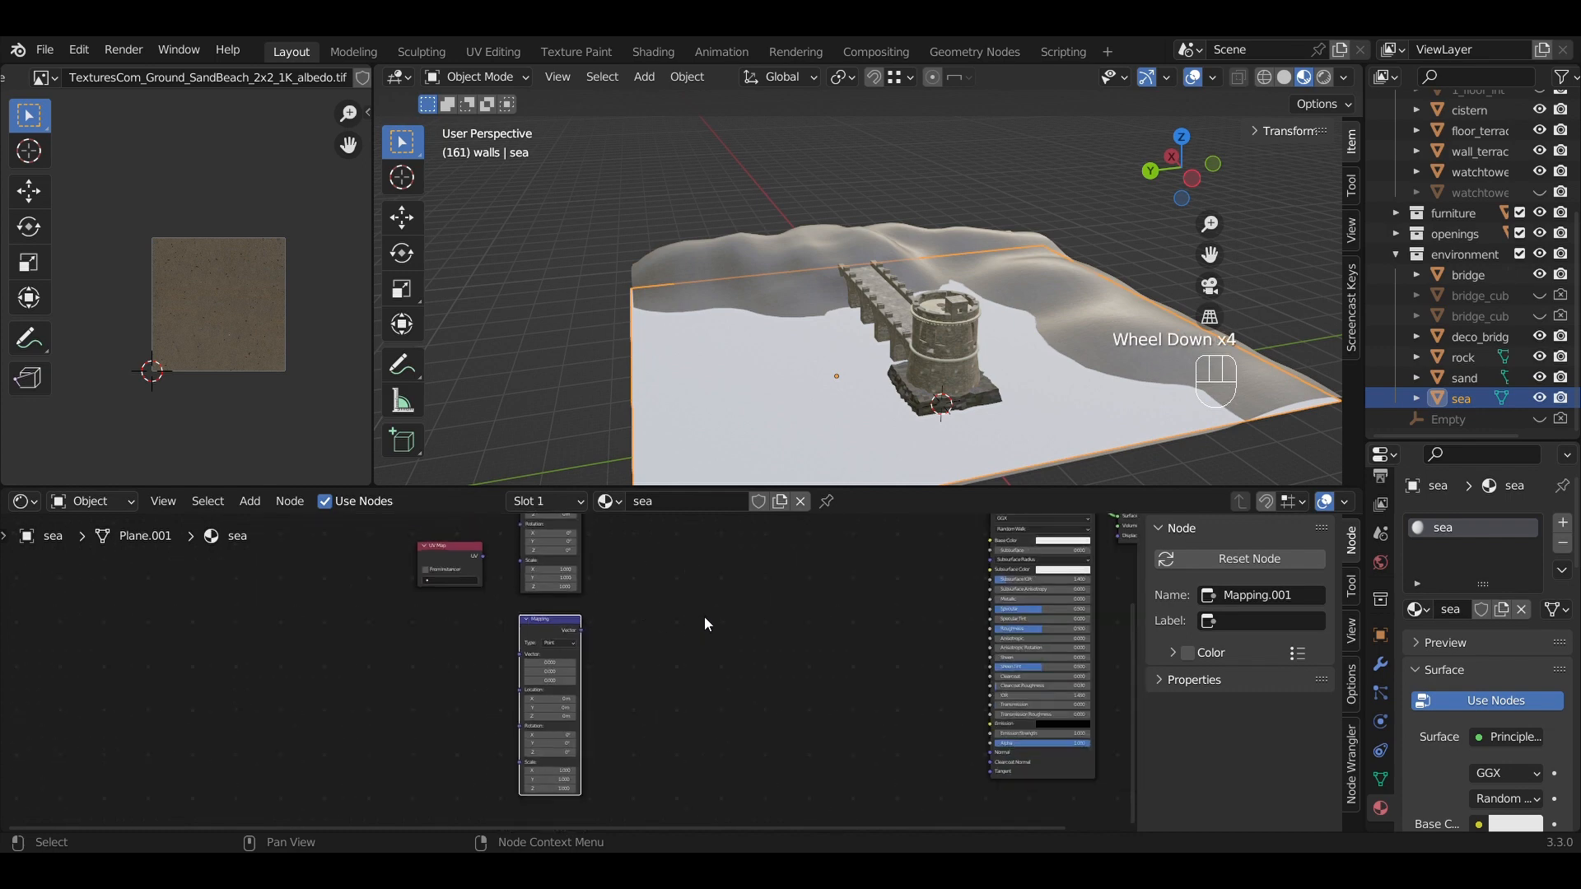
{"action": "middle_click_drag", "start_coordinate": [735, 639], "coordinate": [768, 676]}
{"action": "scroll", "coordinate": [729, 744], "scroll_direction": "up", "scroll_amount": 5}
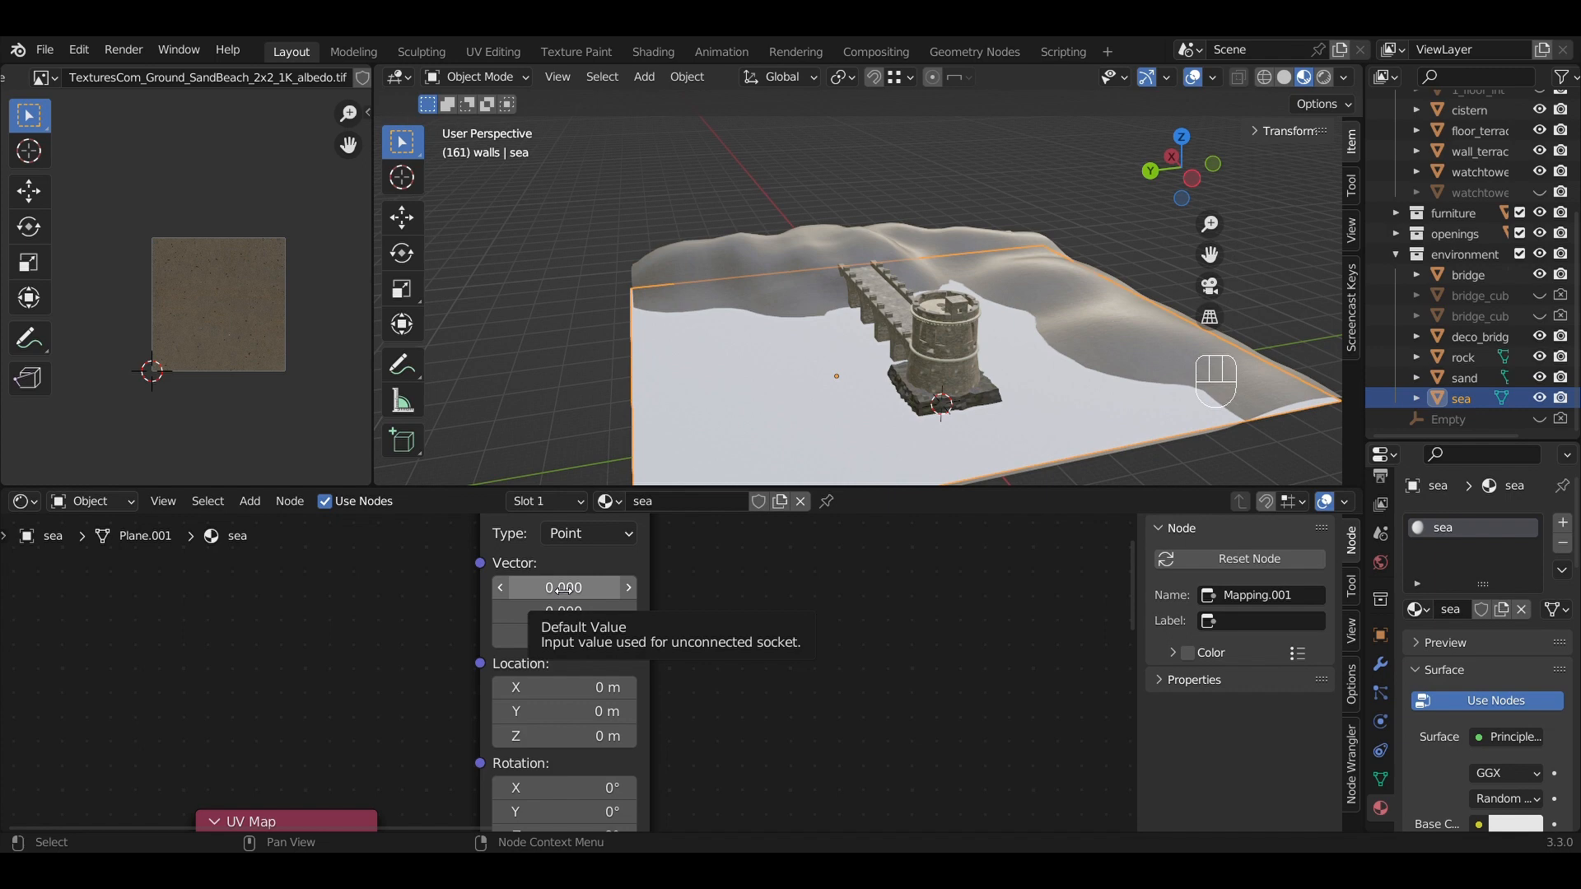
{"action": "scroll", "coordinate": [639, 705], "scroll_direction": "down", "scroll_amount": 2}
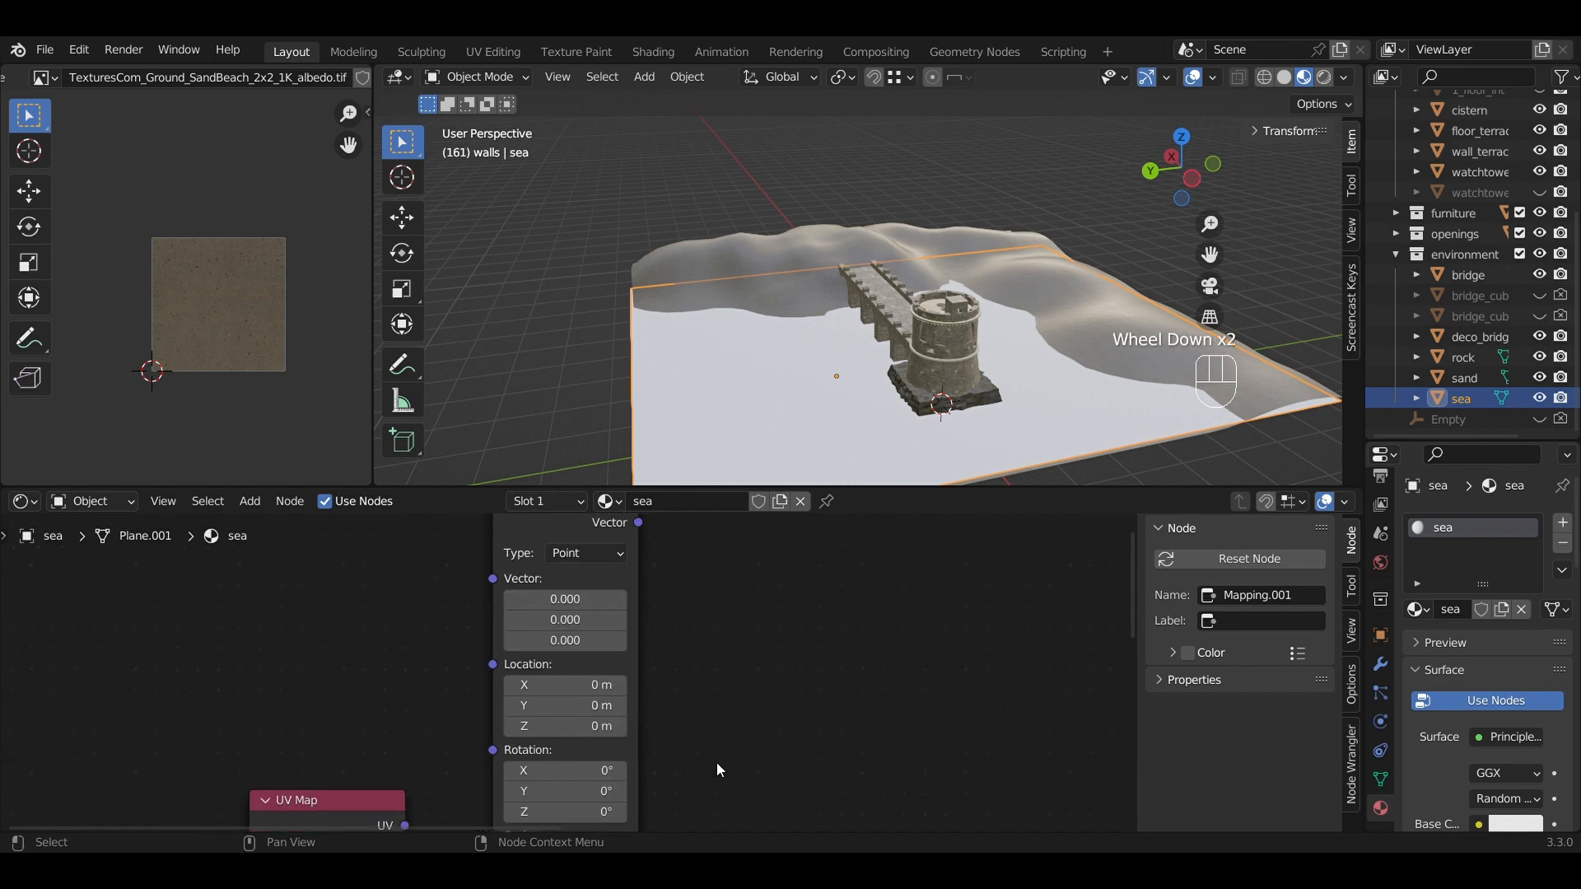
{"action": "middle_click_drag", "start_coordinate": [717, 762], "coordinate": [732, 650]}
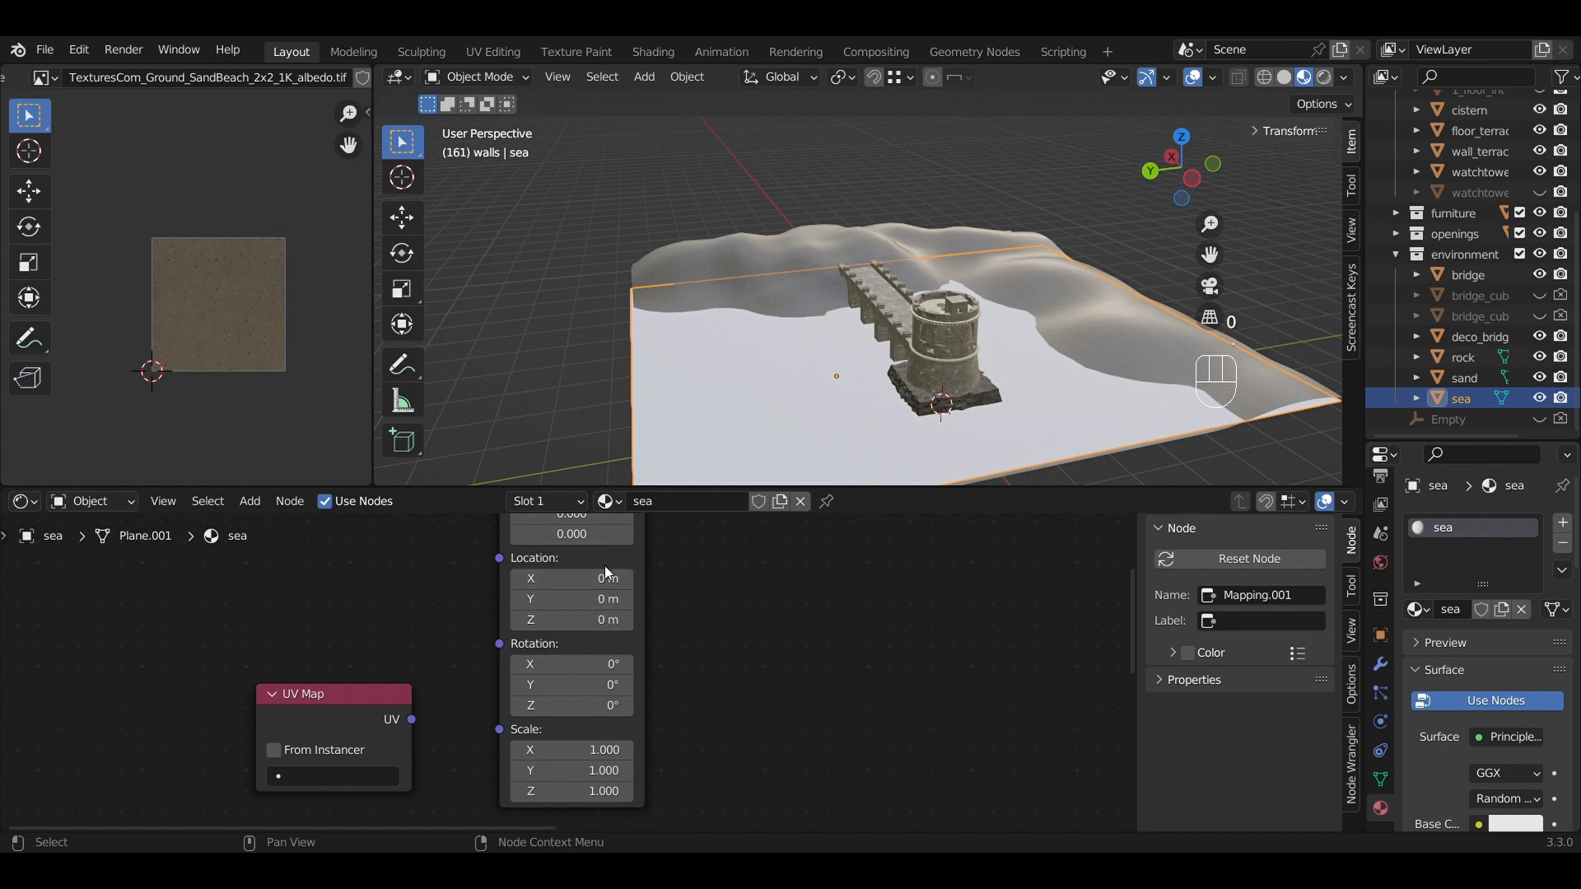
Set Mapping.001's Location X to 0.23 m and keyframe its Location.
{"action": "left_click", "coordinate": [591, 582]}
{"action": "type", "text": "0."}
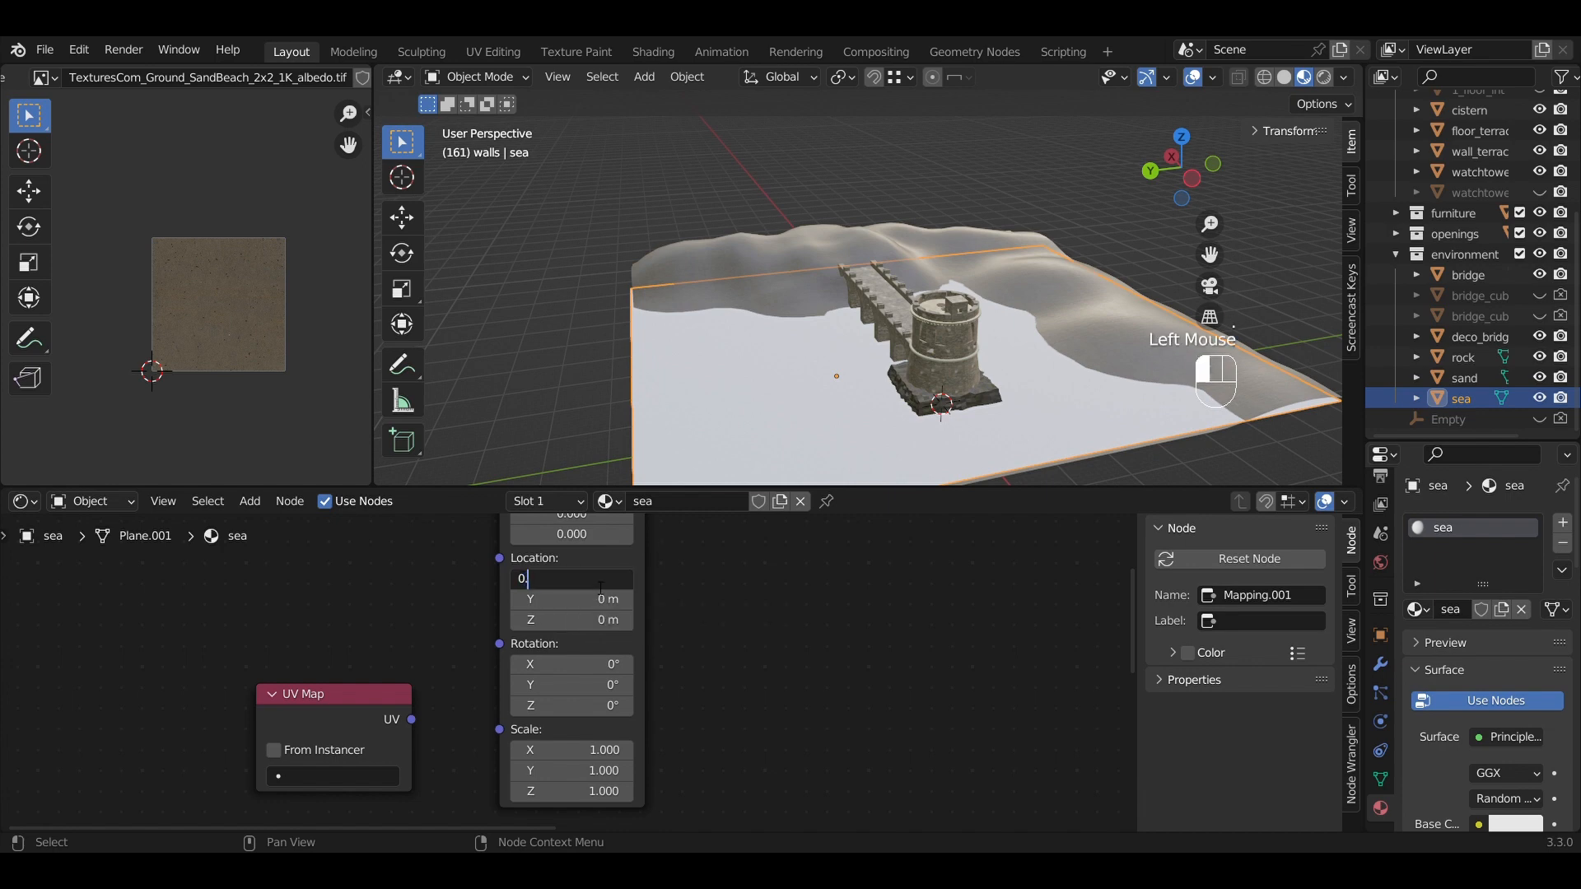
{"action": "type", "text": "23"}
{"action": "key", "text": "Return"}
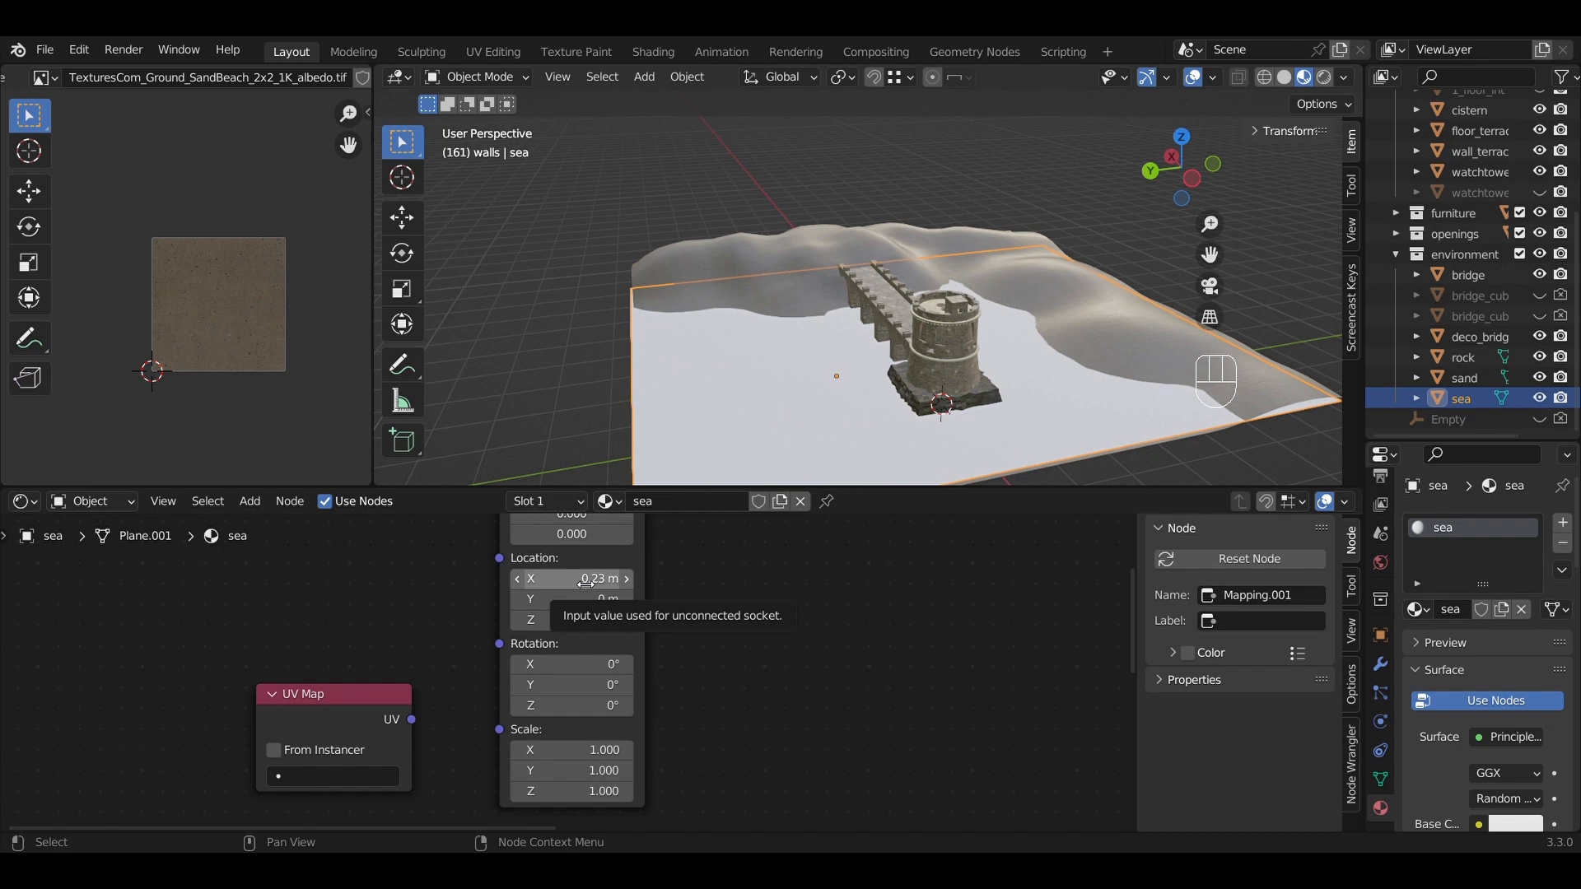
{"action": "left_click", "coordinate": [585, 583]}
{"action": "key", "text": "Escape"}
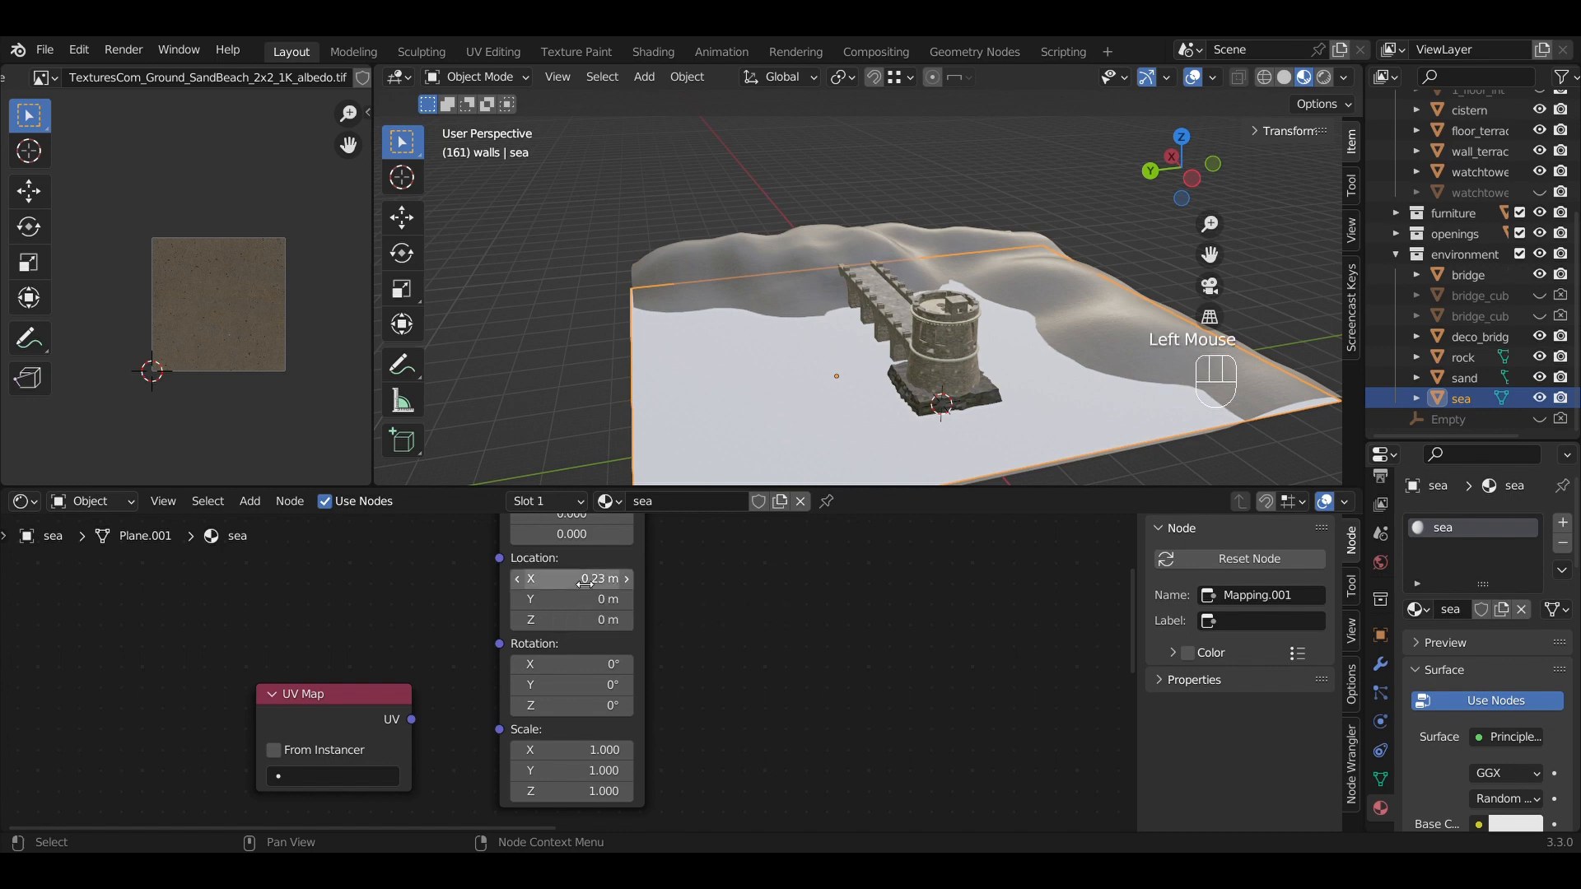
{"action": "right_click", "coordinate": [585, 582]}
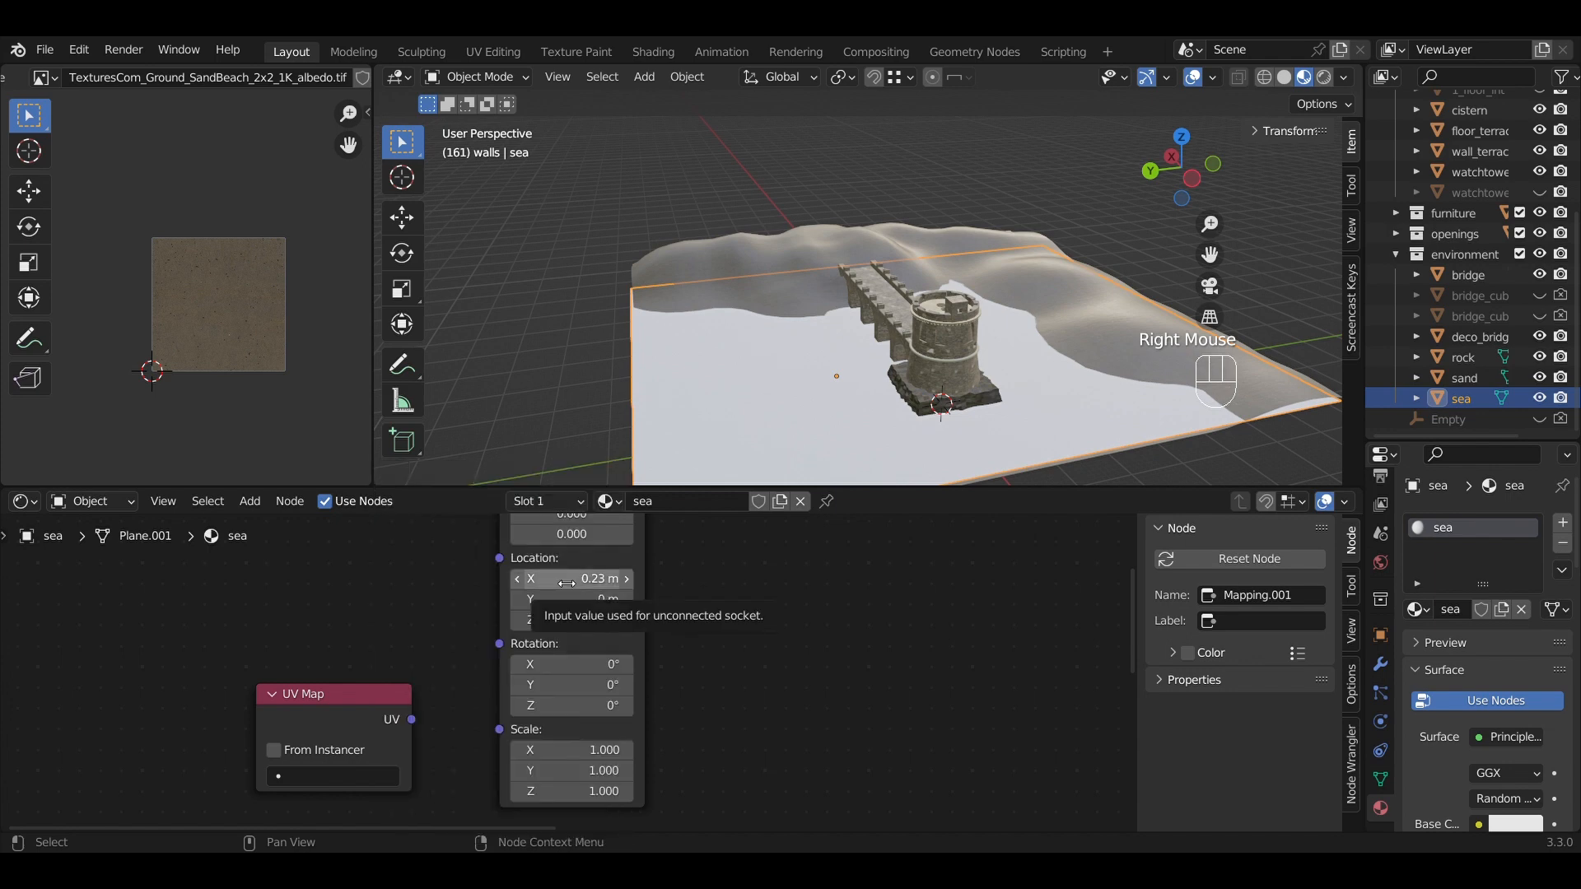
{"action": "key", "text": "i"}
Re-enter Location X as 0.23 m, leaving Location Y and Z at 0 m.
{"action": "left_click", "coordinate": [567, 582]}
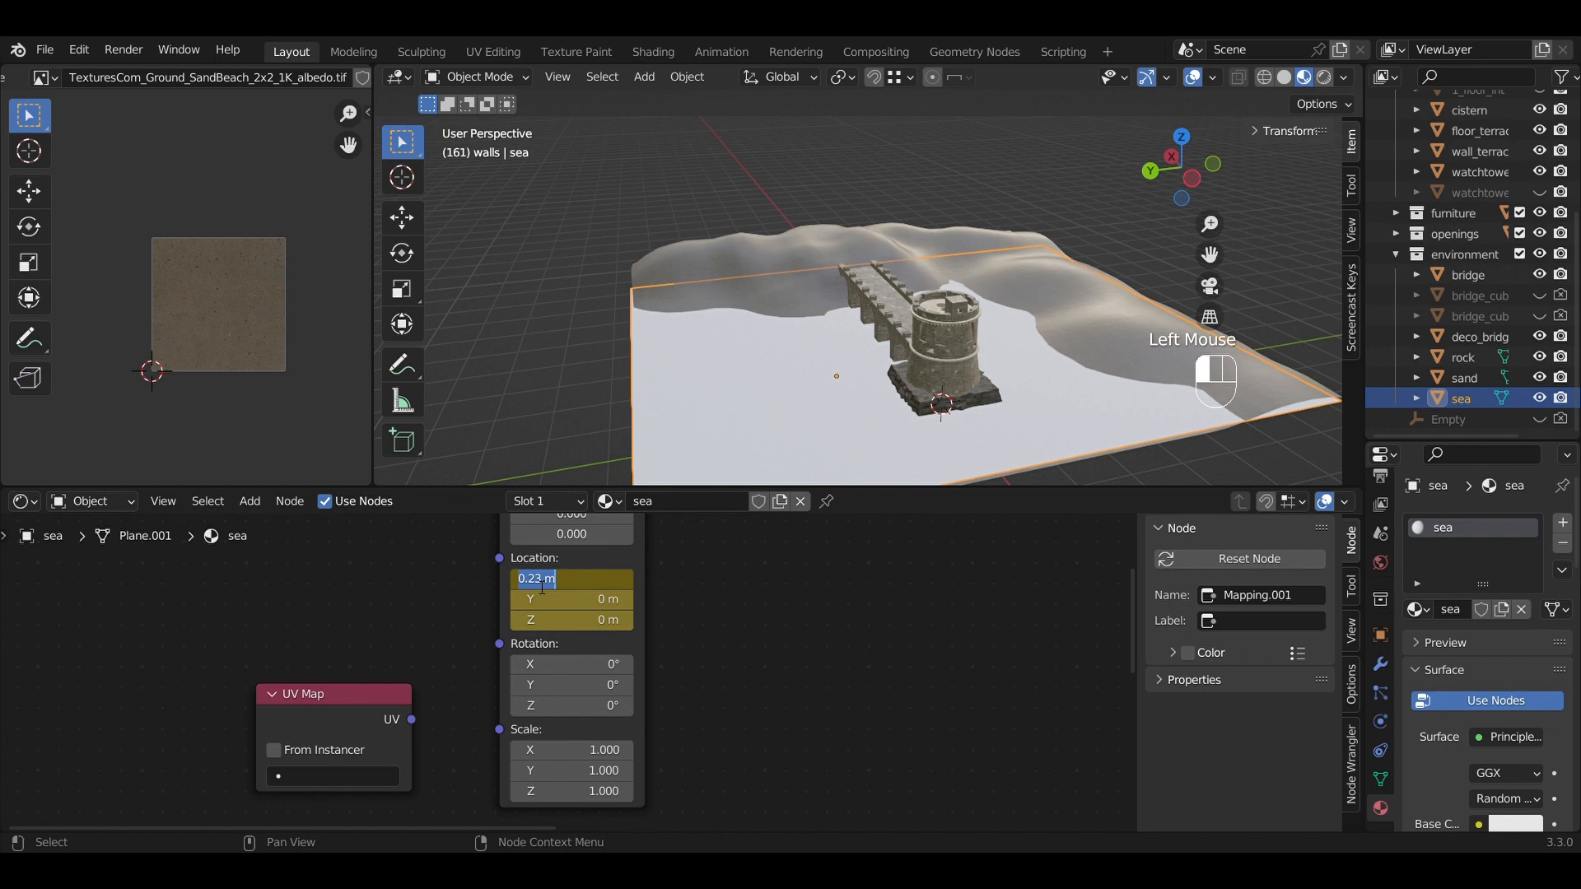
{"action": "type", "text": "0.23"}
{"action": "key", "text": "Return"}
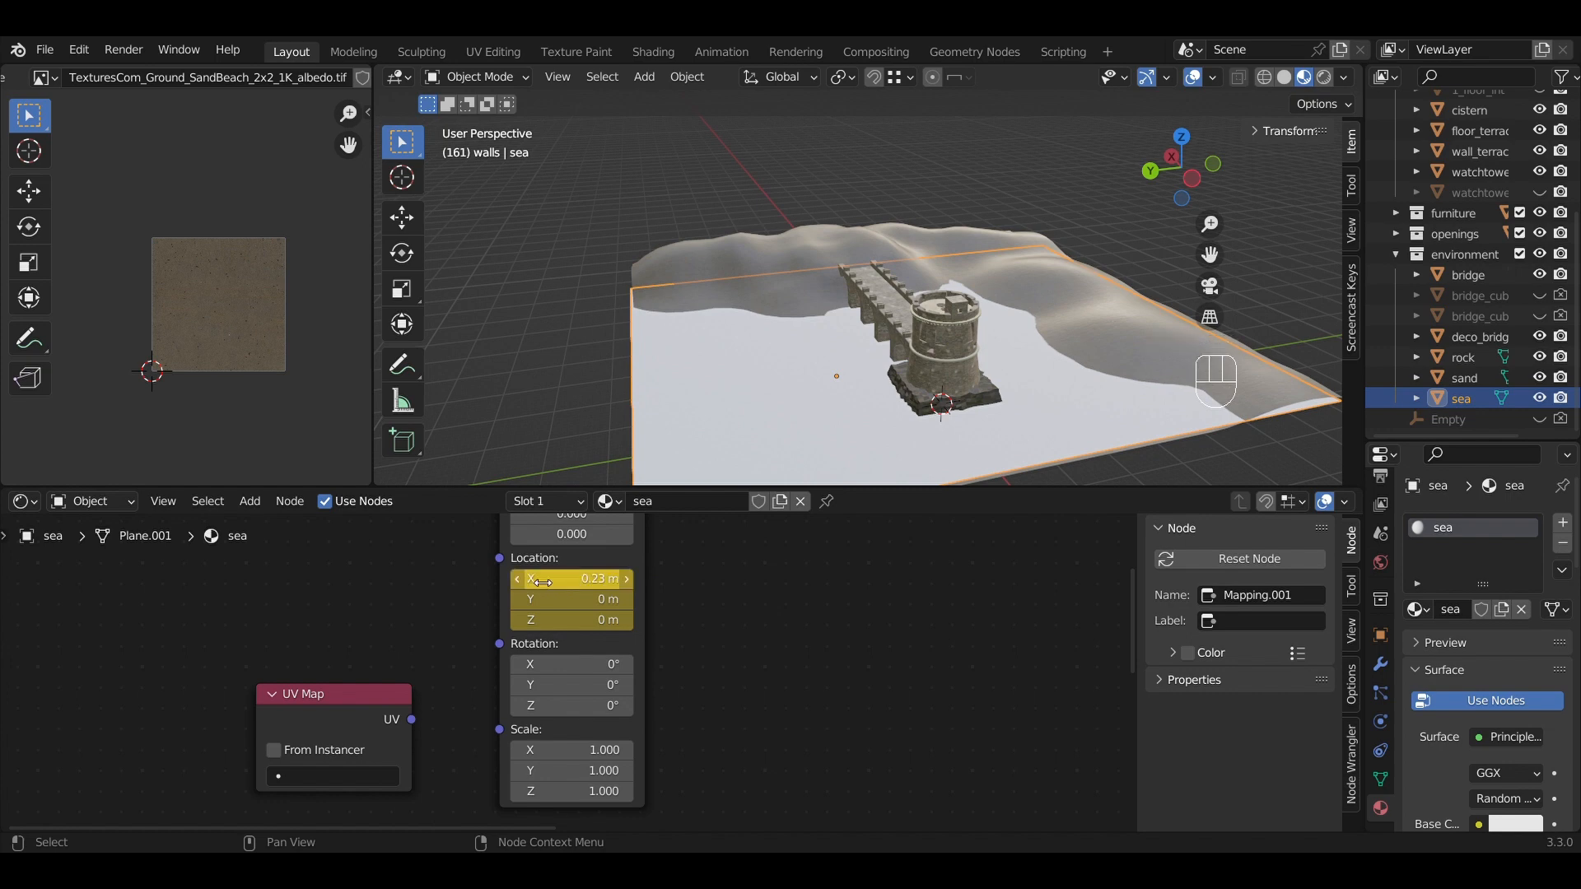
{"action": "left_click", "coordinate": [767, 631]}
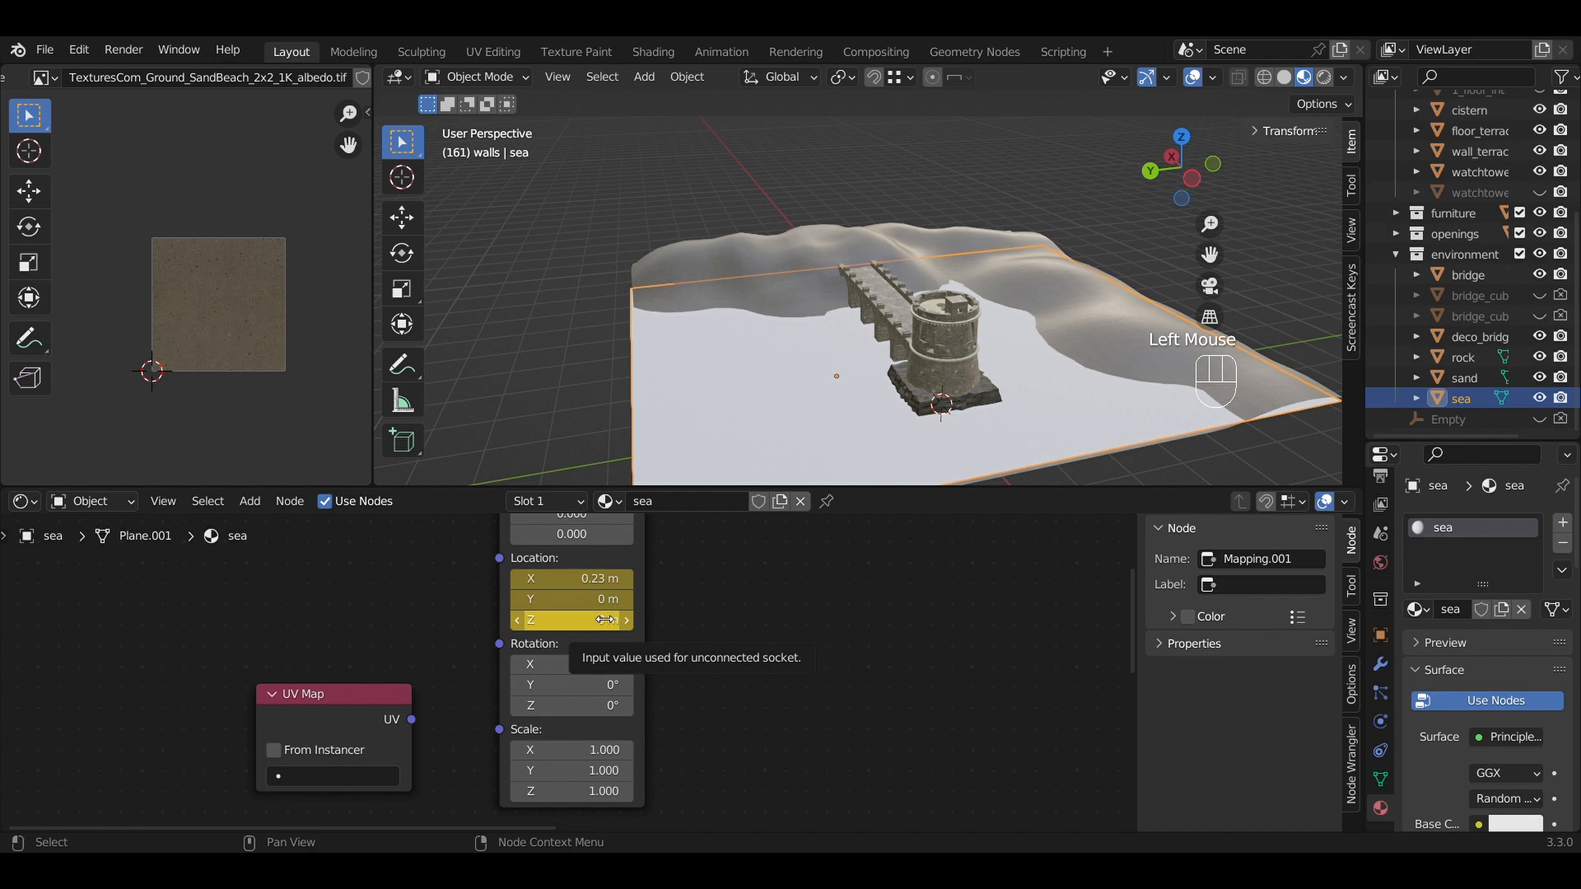
{"action": "key", "text": "Return"}
{"action": "left_click", "coordinate": [696, 623]}
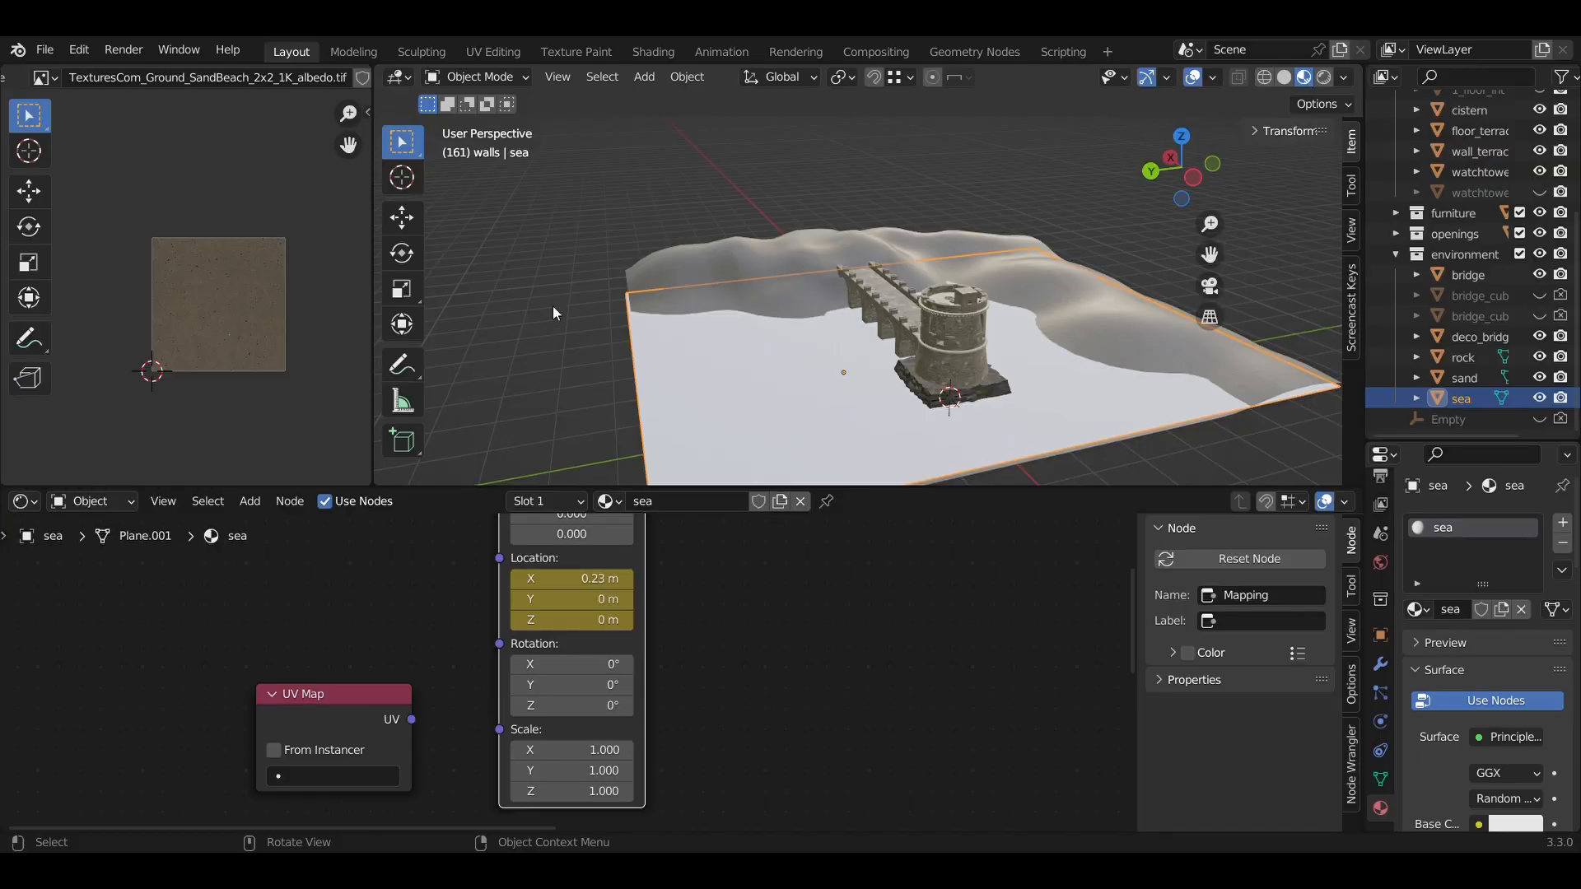
{"action": "middle_click_drag", "start_coordinate": [553, 310], "coordinate": [664, 309]}
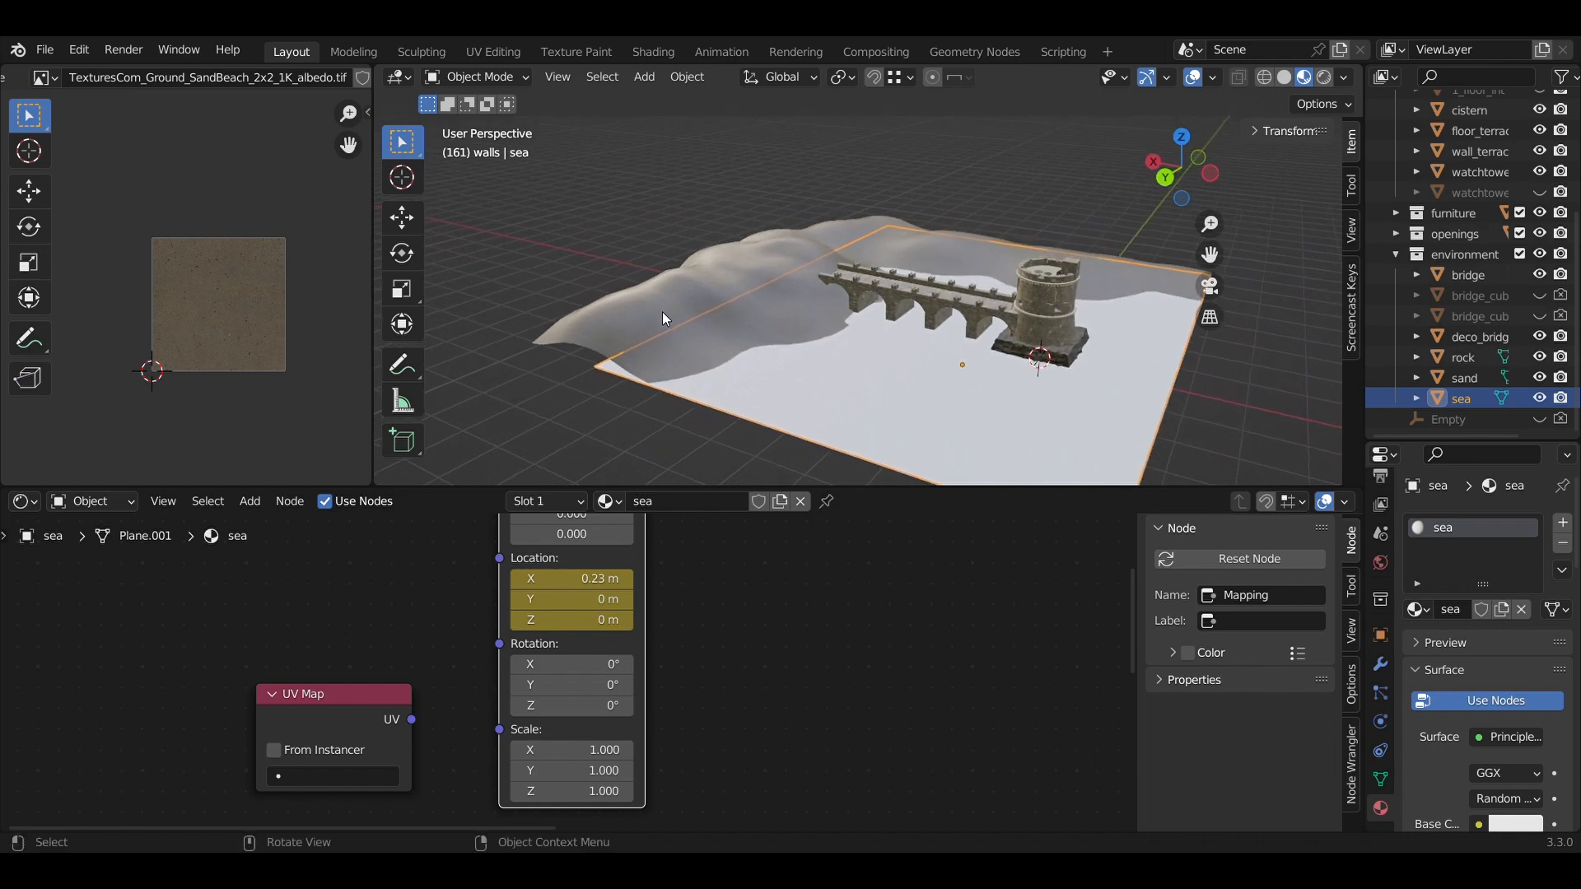
{"action": "scroll", "coordinate": [570, 675], "scroll_direction": "up", "scroll_amount": 1}
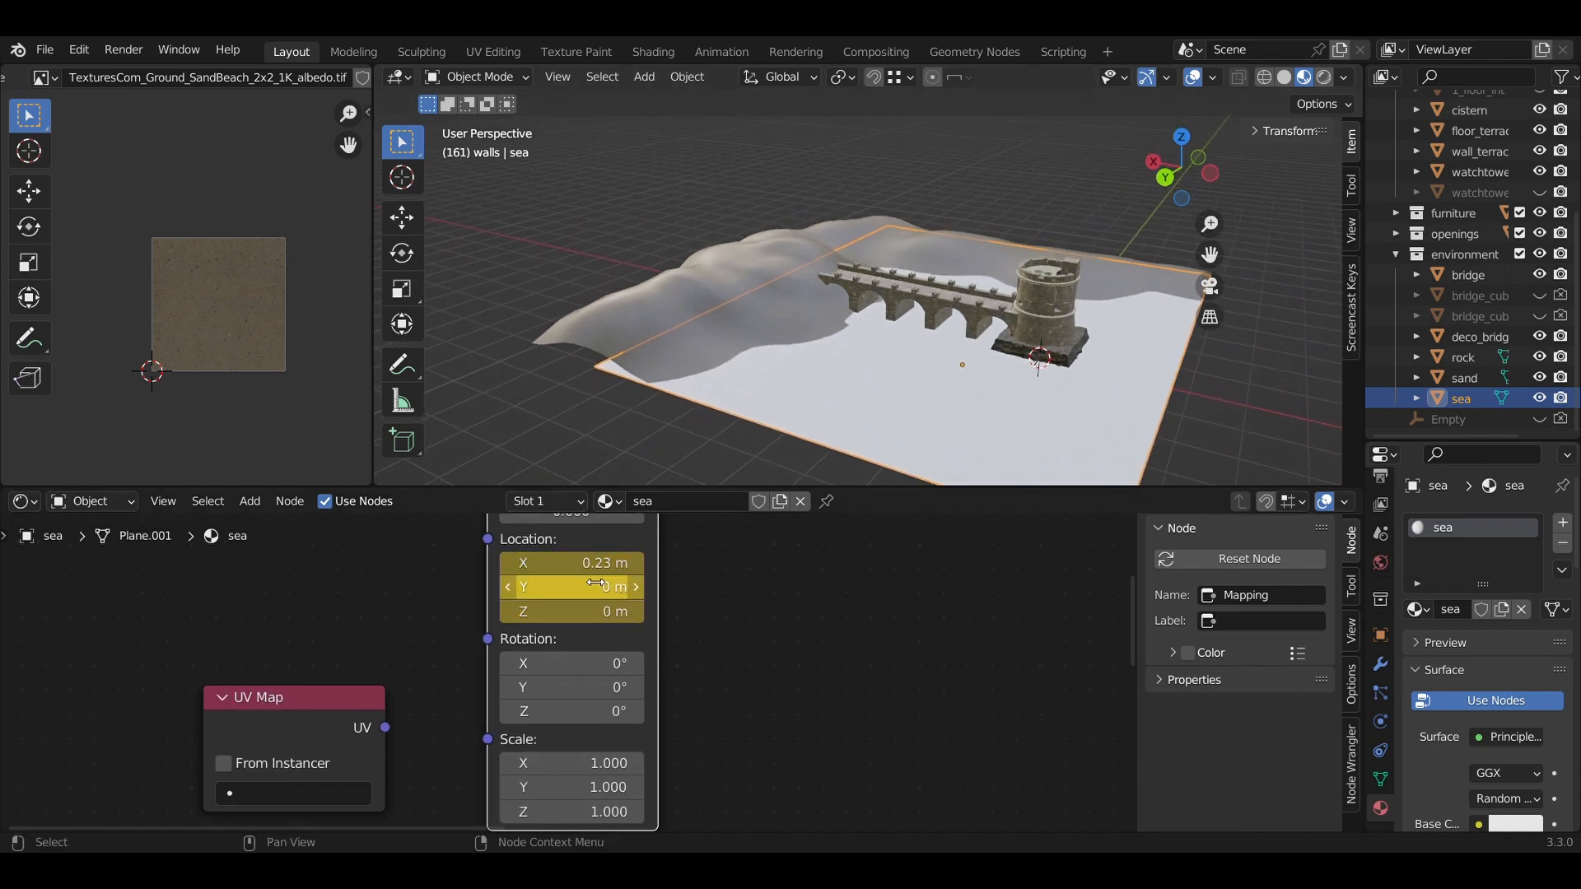
{"action": "scroll", "coordinate": [597, 585], "scroll_direction": "down", "scroll_amount": 1}
{"action": "scroll", "coordinate": [597, 585], "scroll_direction": "down", "scroll_amount": 4}
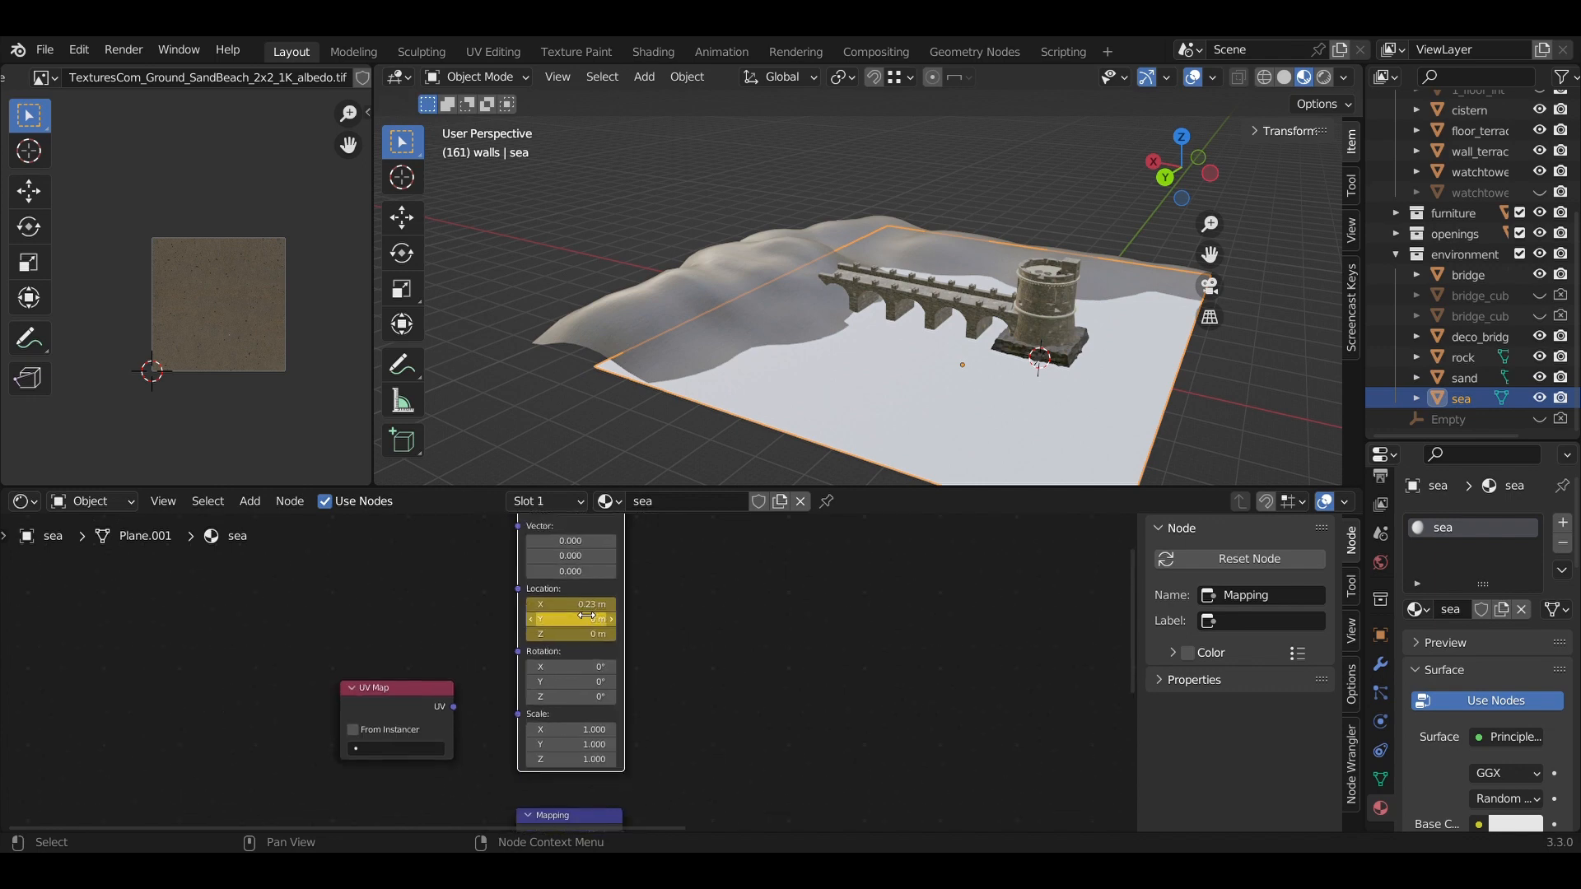
{"action": "middle_click_drag", "start_coordinate": [784, 713], "coordinate": [627, 706]}
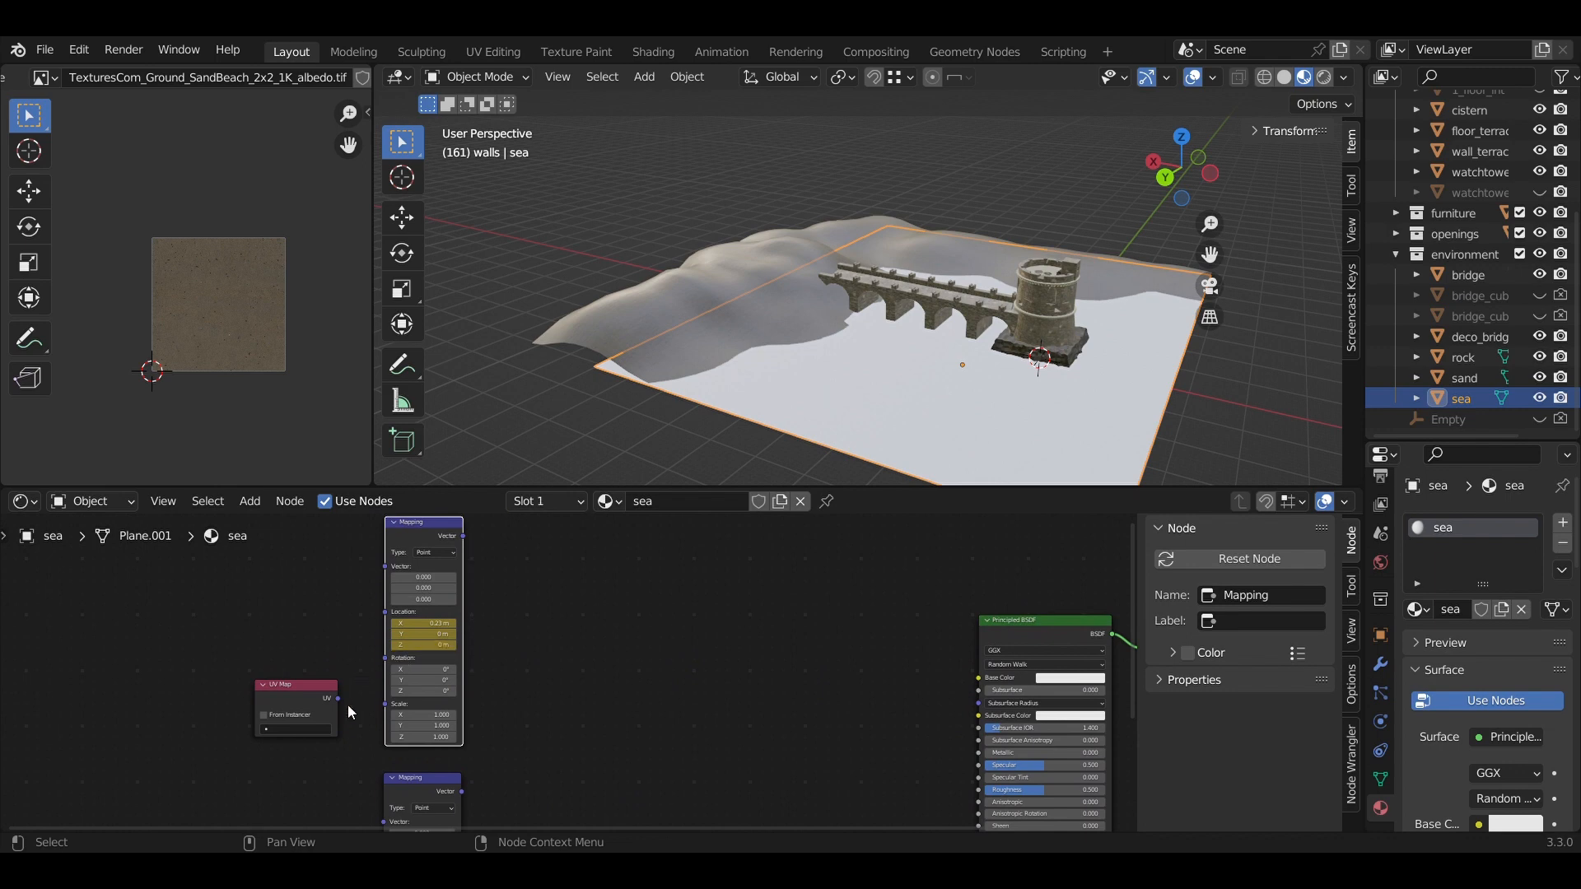
{"action": "scroll", "coordinate": [344, 704], "scroll_direction": "up", "scroll_amount": 4}
{"action": "middle_click_drag", "start_coordinate": [554, 722], "coordinate": [592, 510]}
{"action": "middle_click_drag", "start_coordinate": [531, 721], "coordinate": [577, 603]}
Set the second Mapping node's Location Y to 0.23 m.
{"action": "left_click", "coordinate": [452, 670]}
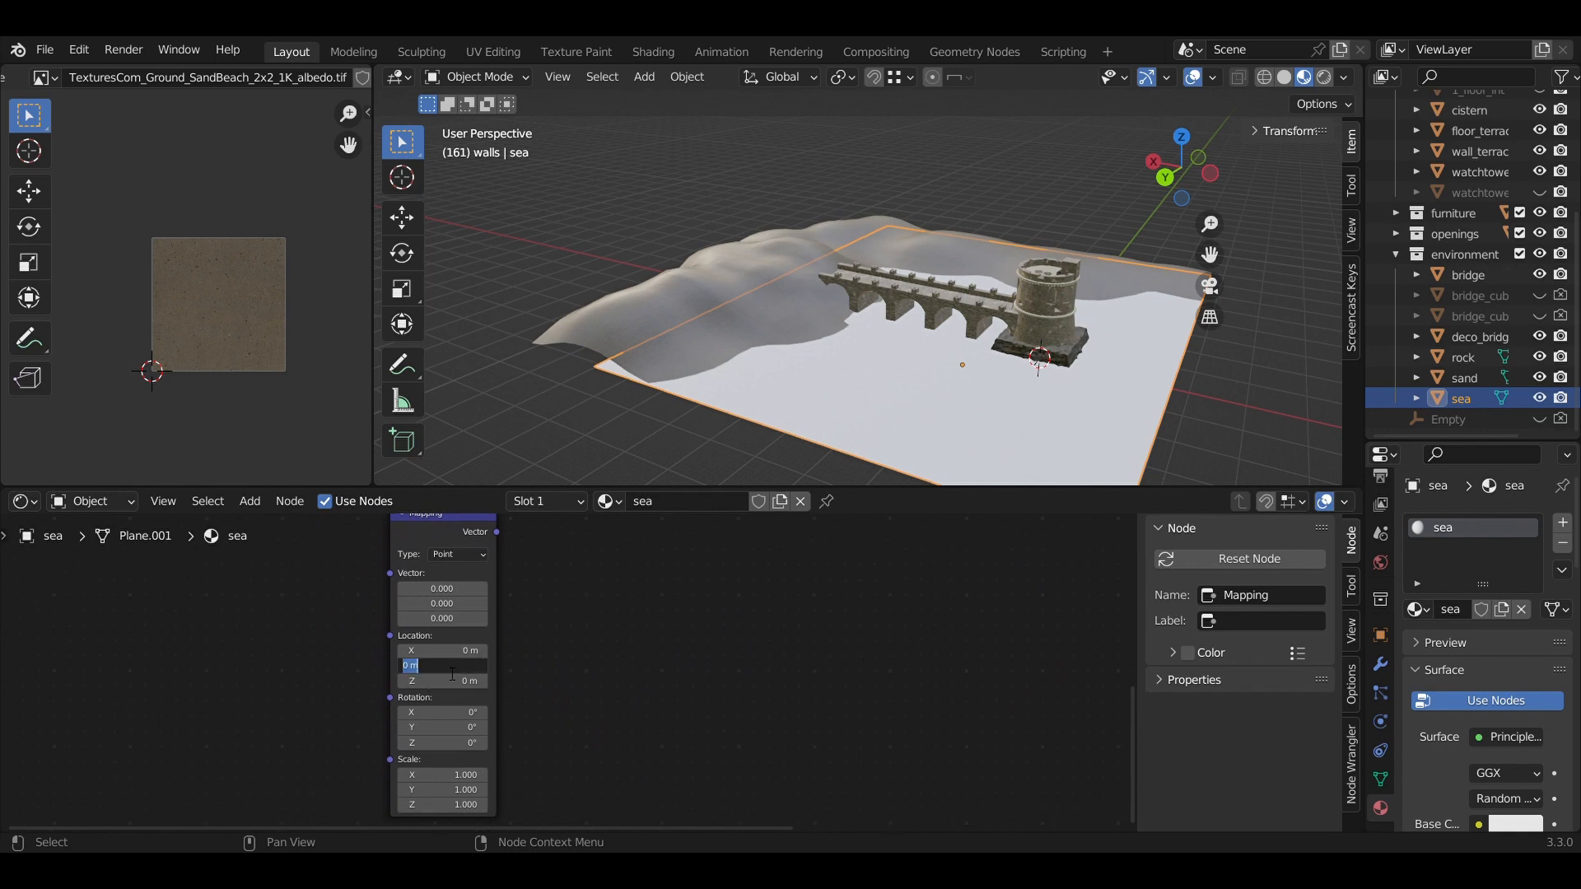
{"action": "type", "text": "0.23"}
{"action": "key", "text": "Return"}
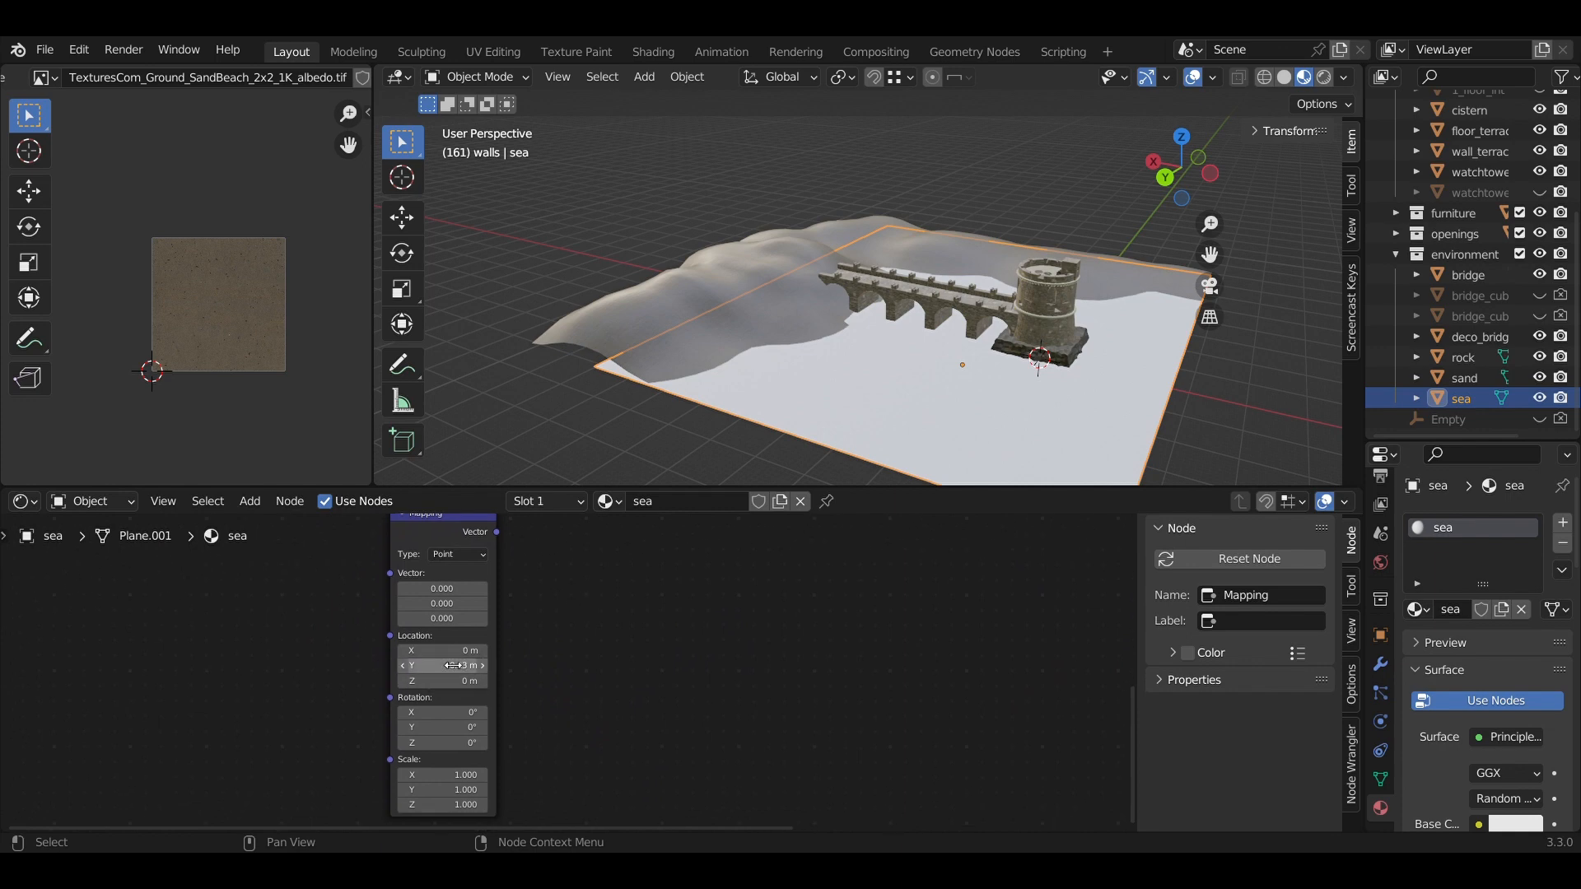
Connect the UV Map's UV output to the Vector input of both Mapping nodes.
{"action": "middle_click_drag", "start_coordinate": [523, 642], "coordinate": [580, 554]}
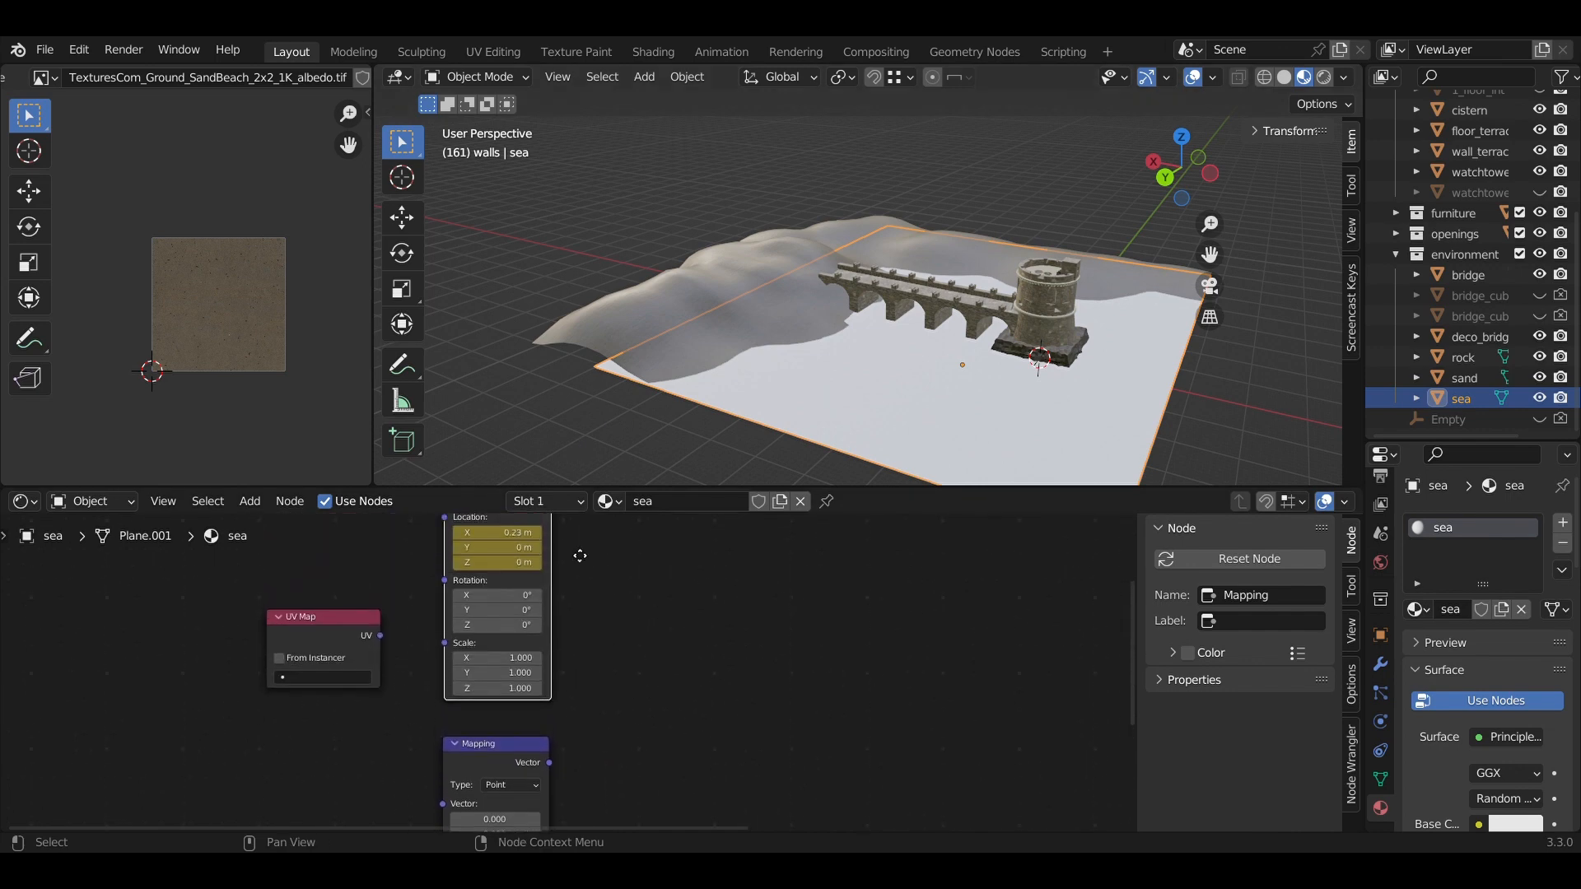
{"action": "middle_click_drag", "start_coordinate": [446, 527], "coordinate": [498, 535]}
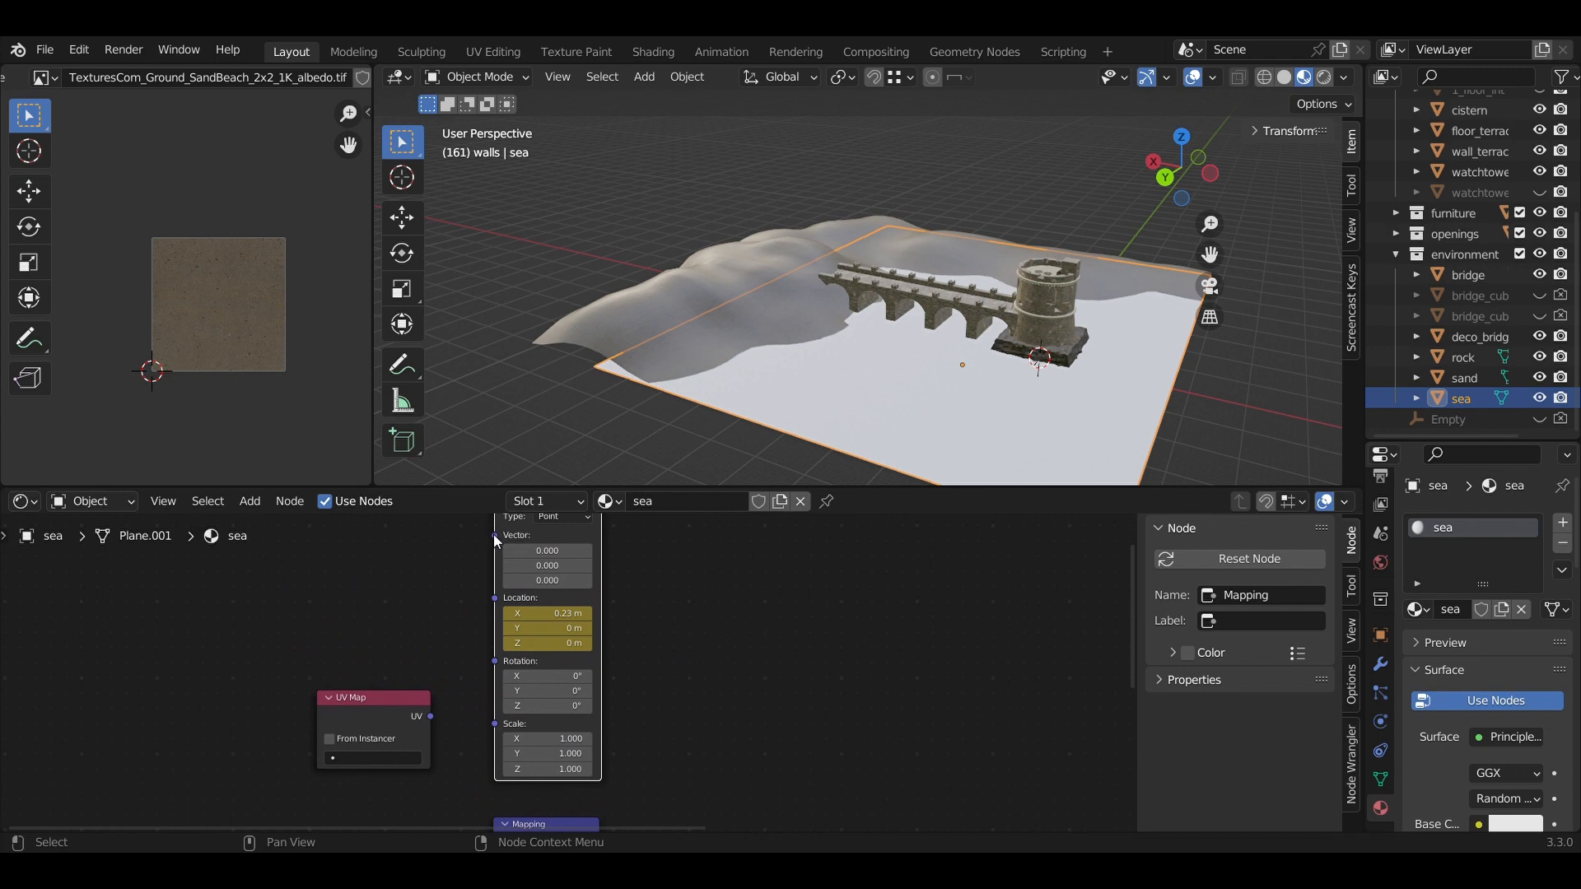
{"action": "left_click_drag", "start_coordinate": [492, 535], "coordinate": [437, 721]}
{"action": "middle_click_drag", "start_coordinate": [703, 693], "coordinate": [724, 812]}
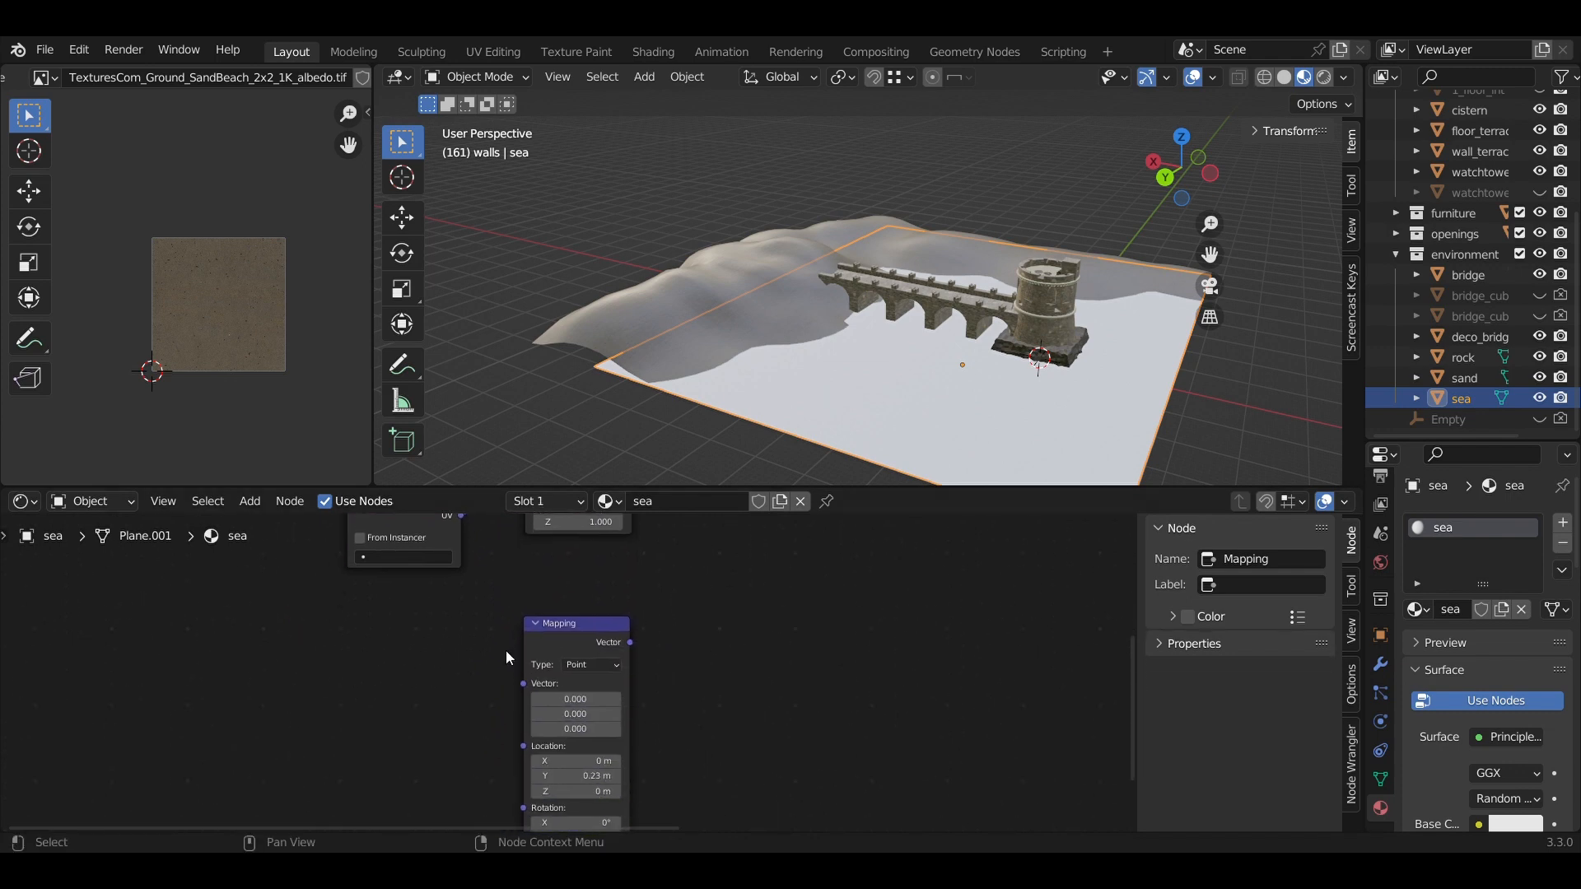
{"action": "left_click_drag", "start_coordinate": [521, 687], "coordinate": [462, 662]}
{"action": "middle_click_drag", "start_coordinate": [783, 676], "coordinate": [747, 741]}
{"action": "scroll", "coordinate": [771, 629], "scroll_direction": "down", "scroll_amount": 4}
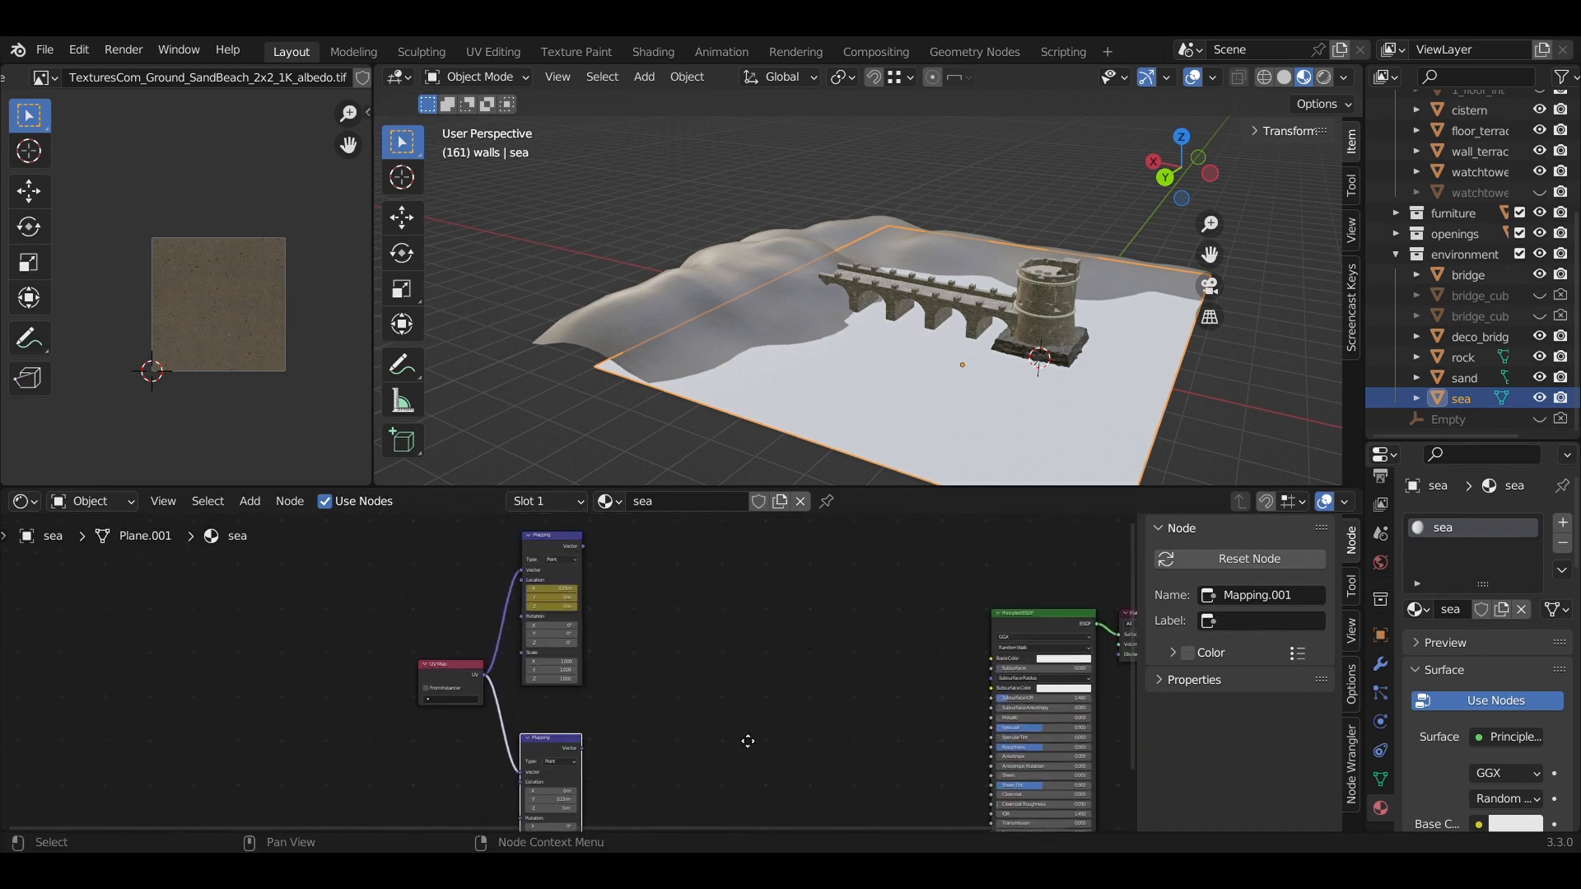
{"action": "scroll", "coordinate": [740, 742], "scroll_direction": "up", "scroll_amount": 3}
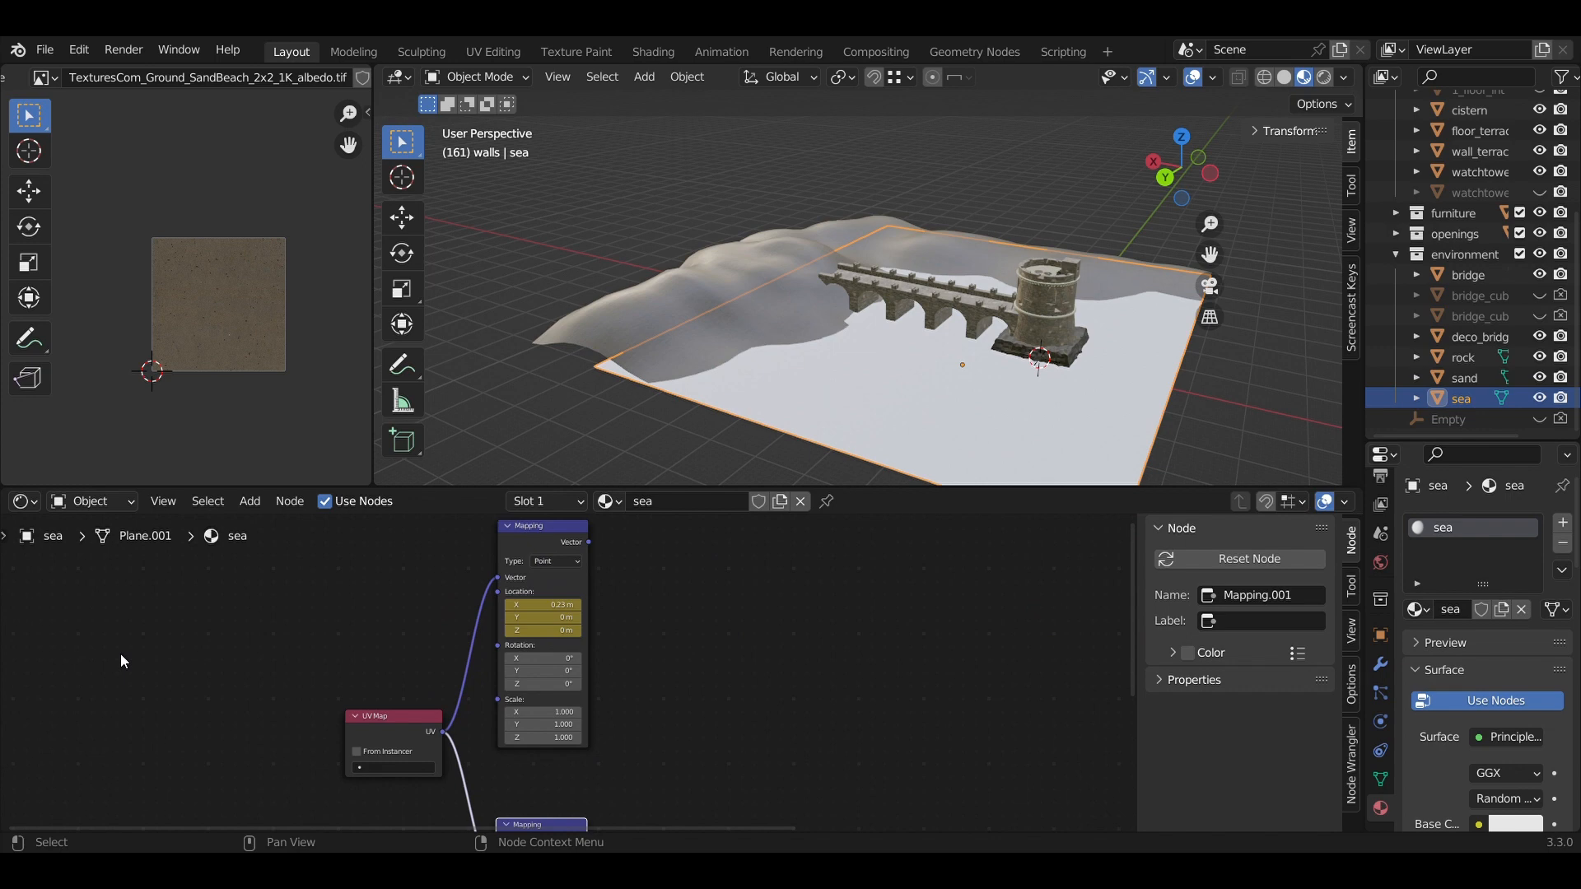
Add a Noise Texture node beside the first Mapping node.
{"action": "key", "text": "shift+a"}
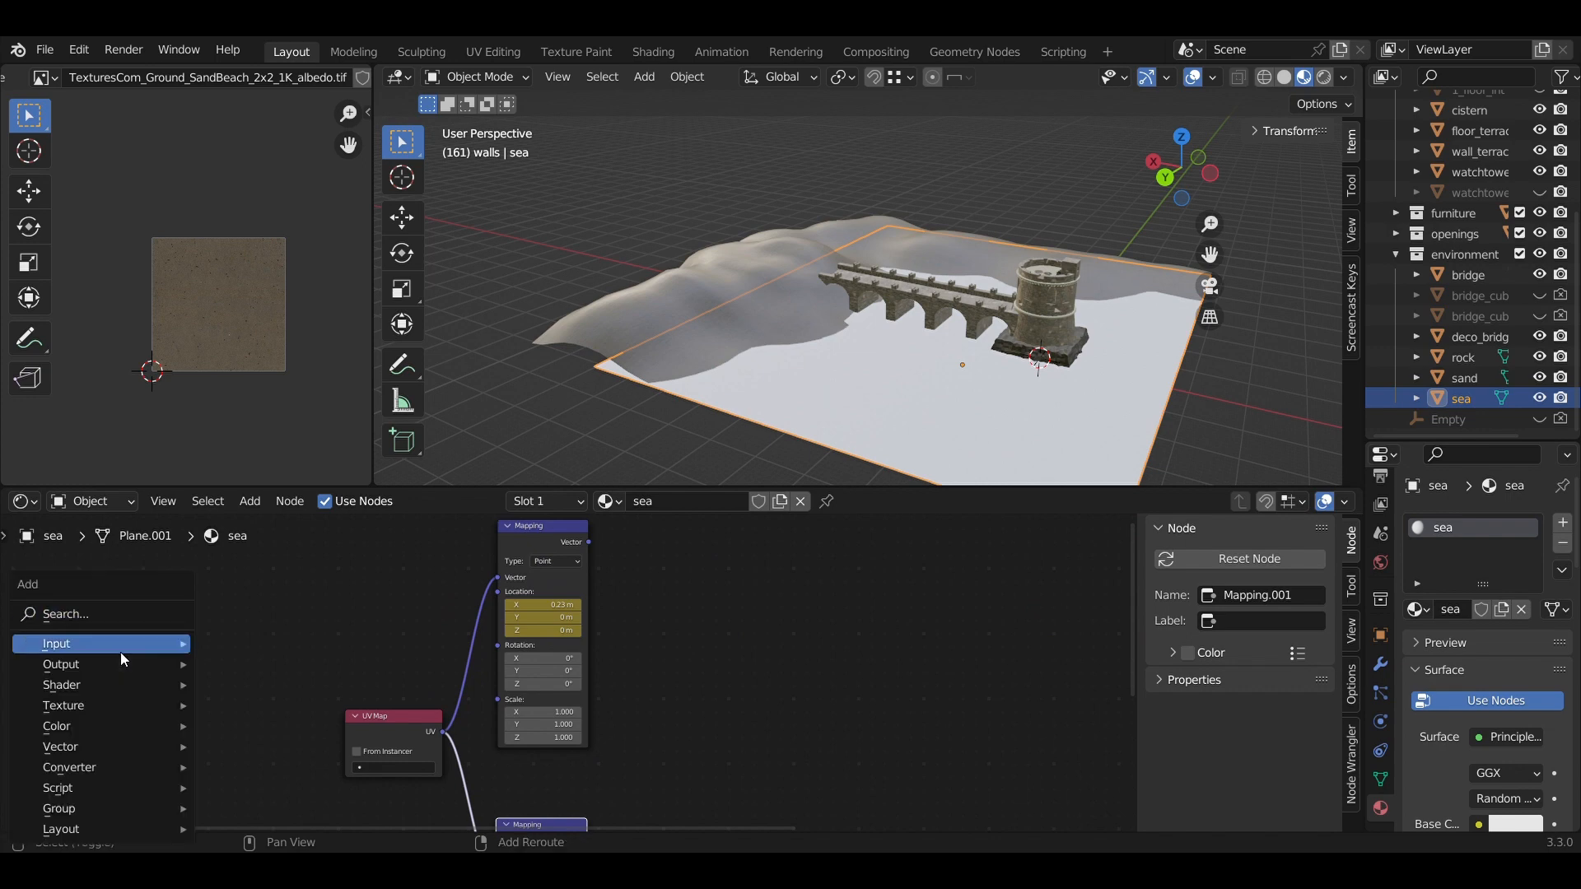
{"action": "mouse_move", "coordinate": [124, 719]}
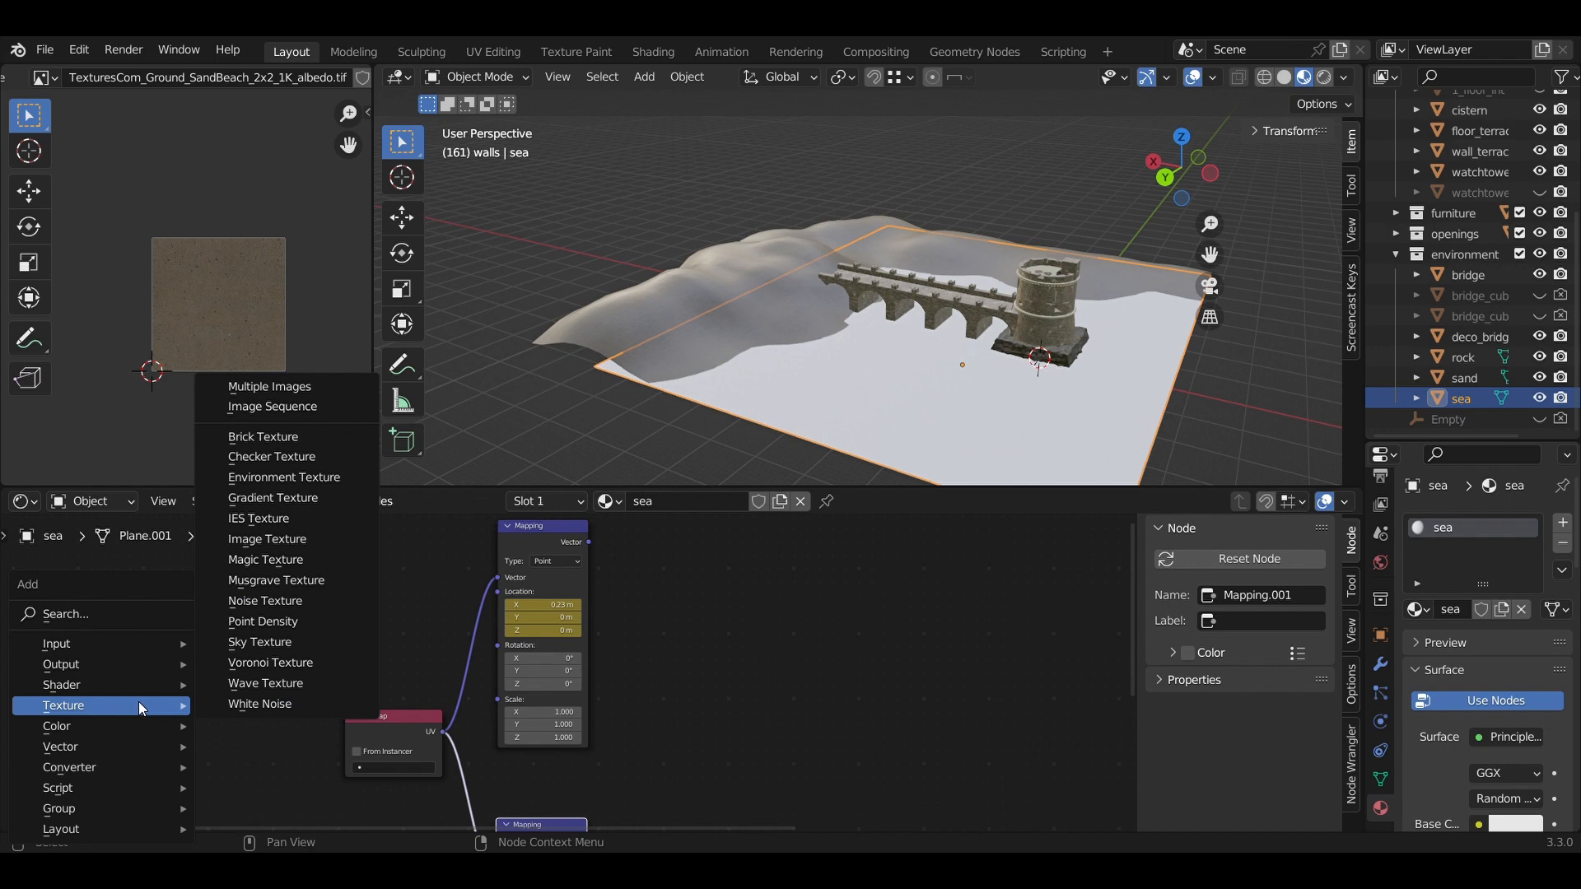
{"action": "left_click", "coordinate": [240, 609]}
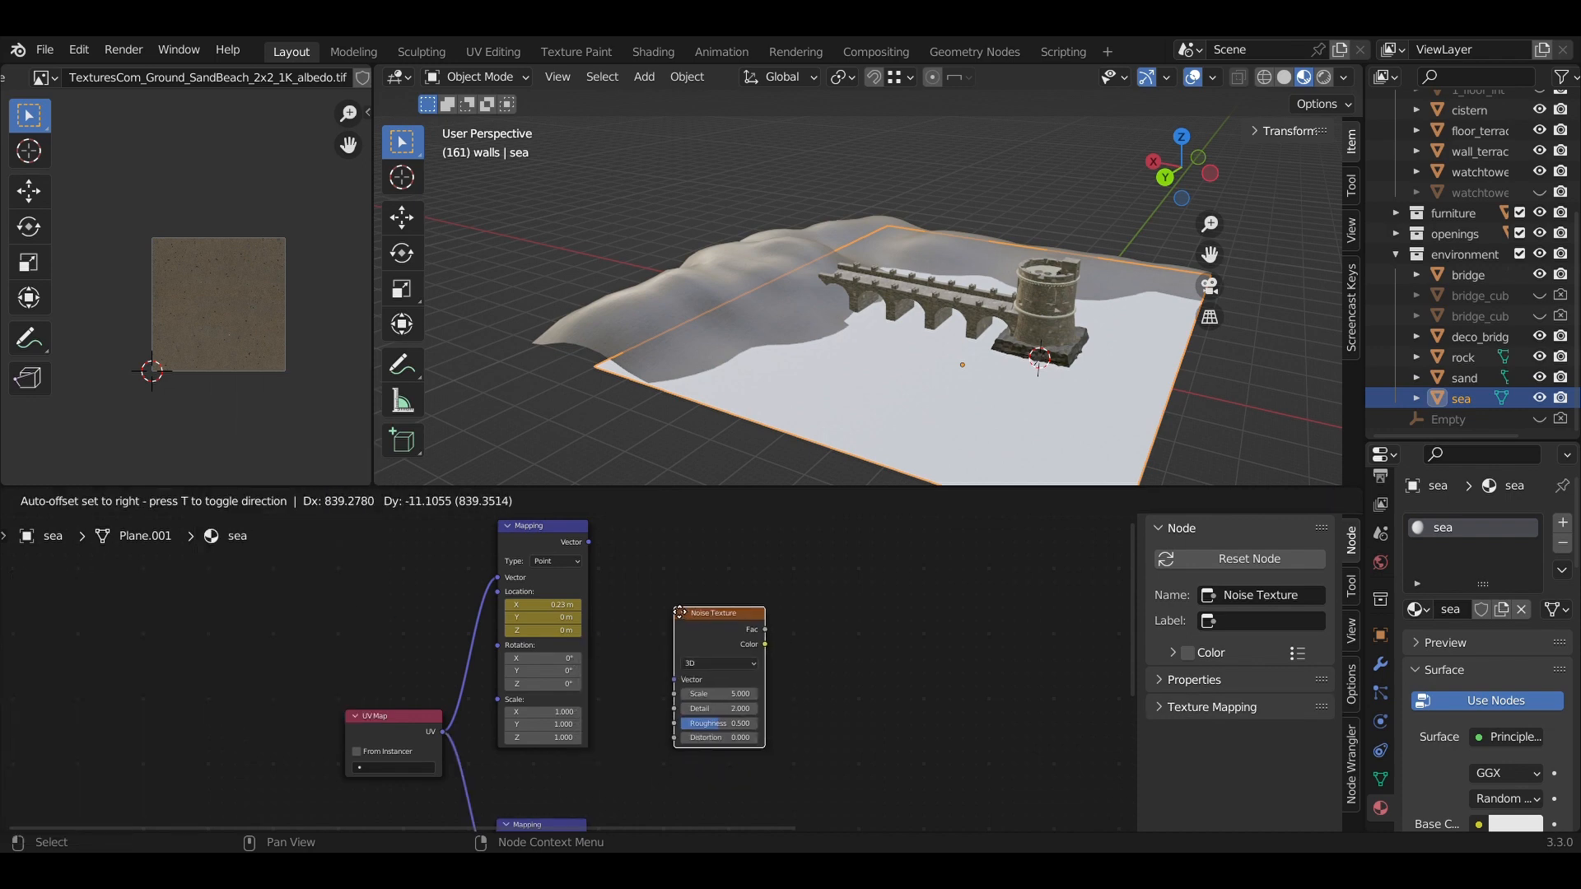
{"action": "left_click", "coordinate": [624, 634]}
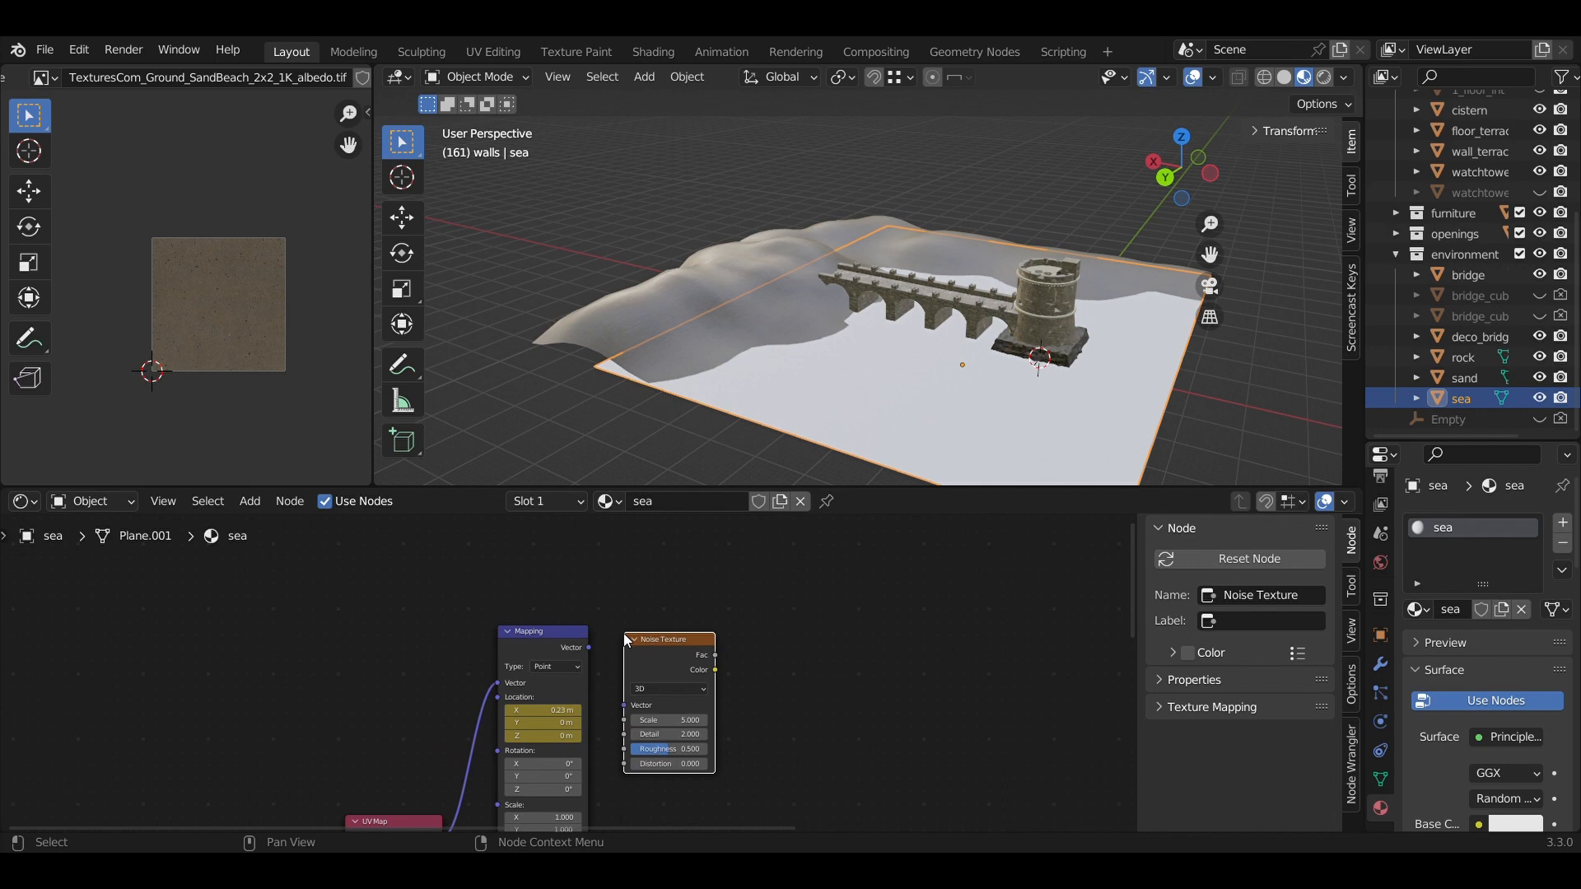
Link the first Mapping node's Vector output into the Noise Texture's Vector input.
{"action": "middle_click_drag", "start_coordinate": [819, 688], "coordinate": [827, 625]}
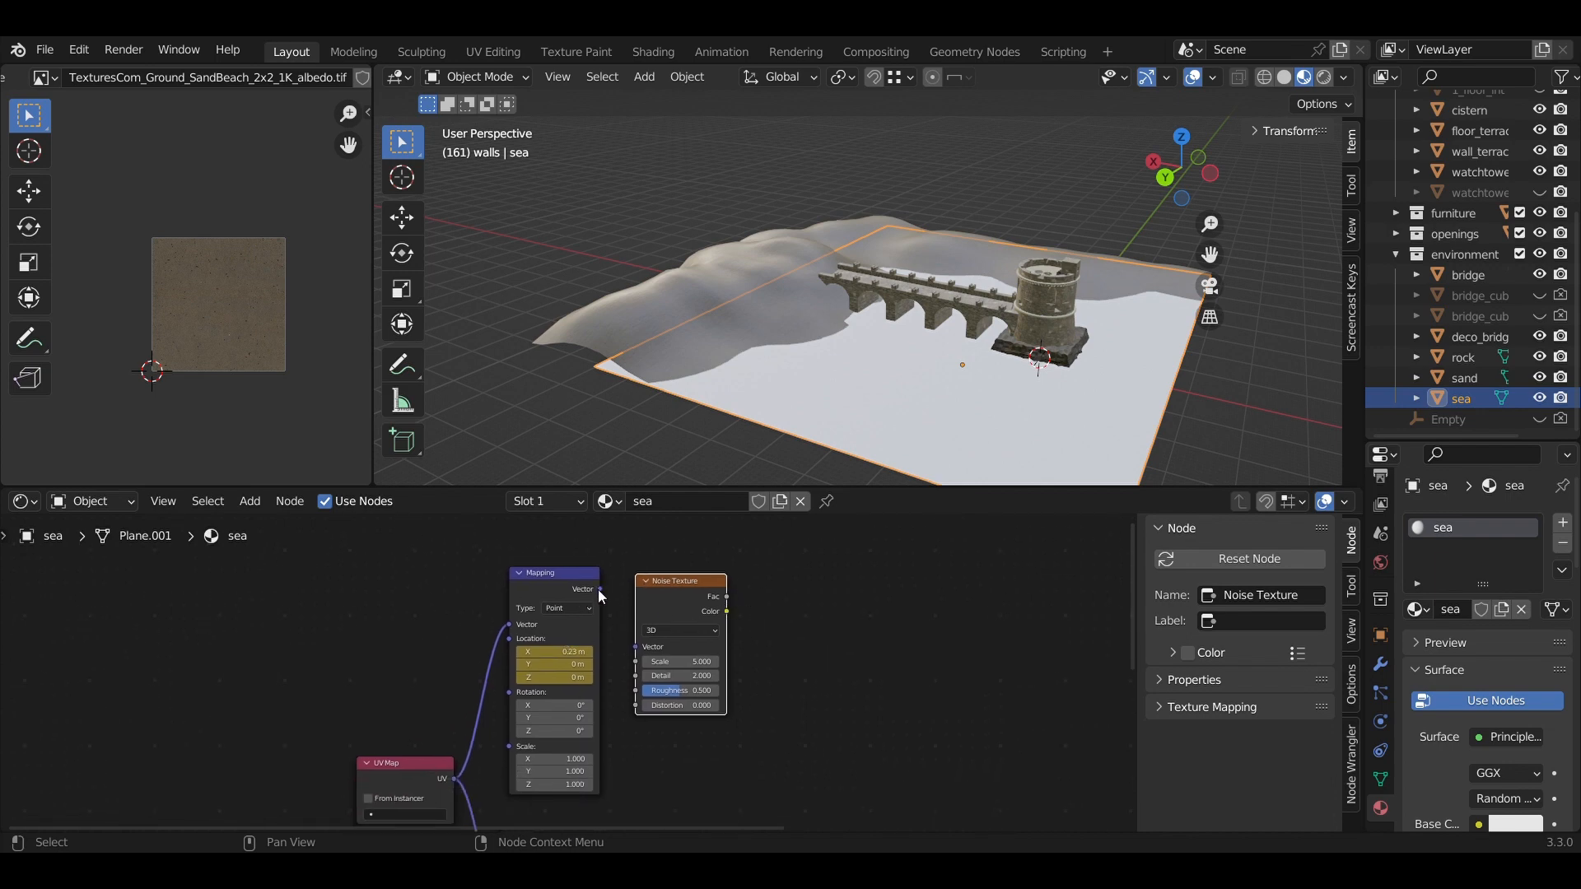
{"action": "left_click_drag", "start_coordinate": [600, 589], "coordinate": [640, 653]}
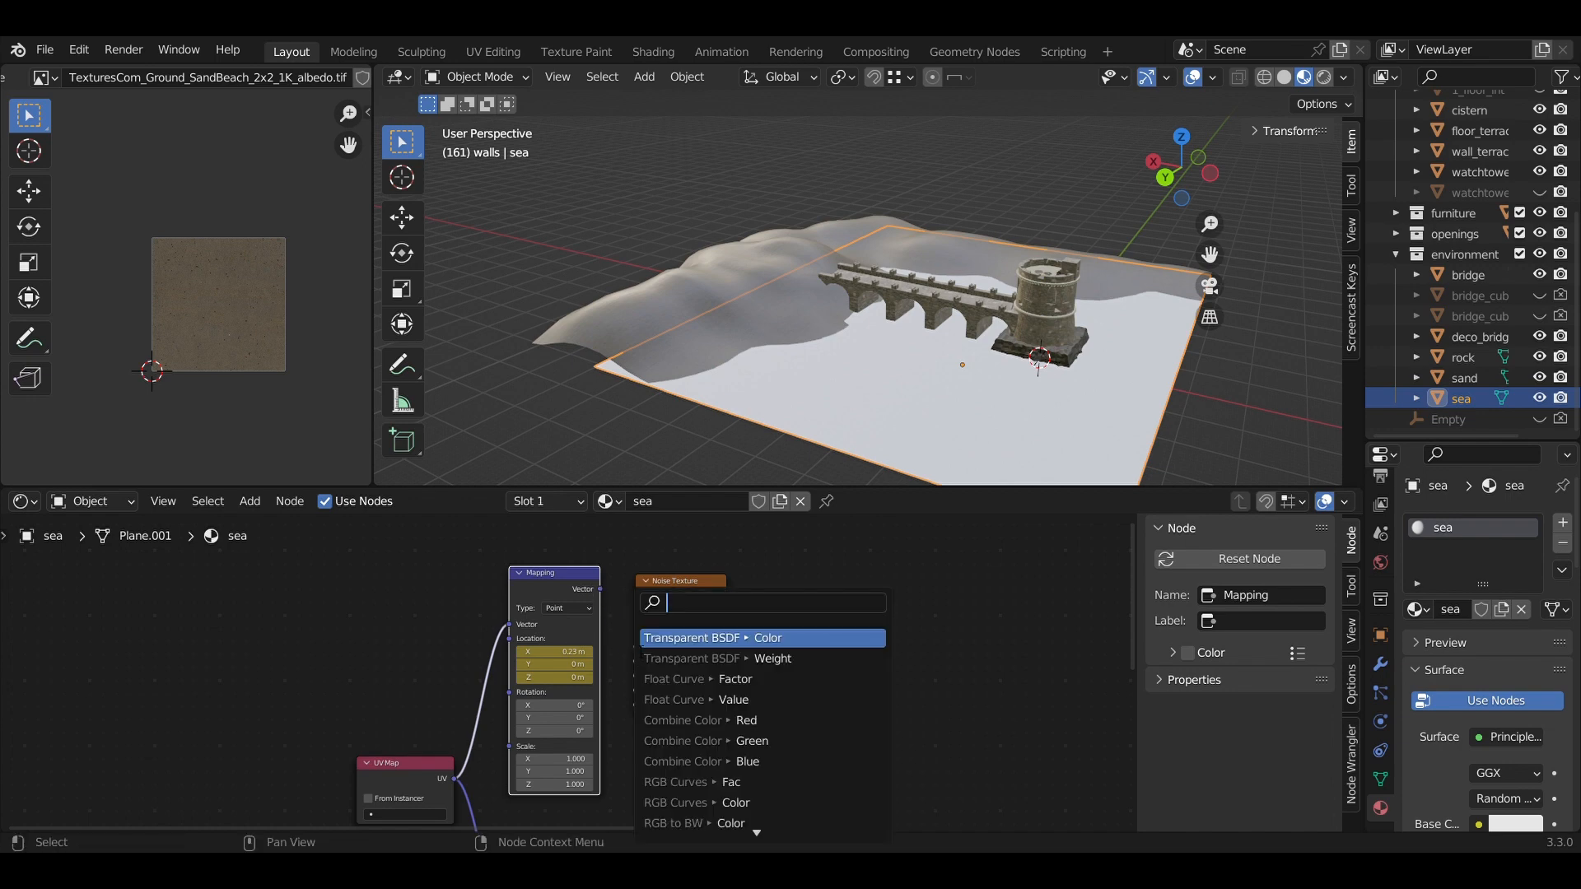
{"action": "key", "text": "Escape"}
{"action": "left_click_drag", "start_coordinate": [600, 589], "coordinate": [640, 650]}
{"action": "scroll", "coordinate": [782, 650], "scroll_direction": "up", "scroll_amount": 1}
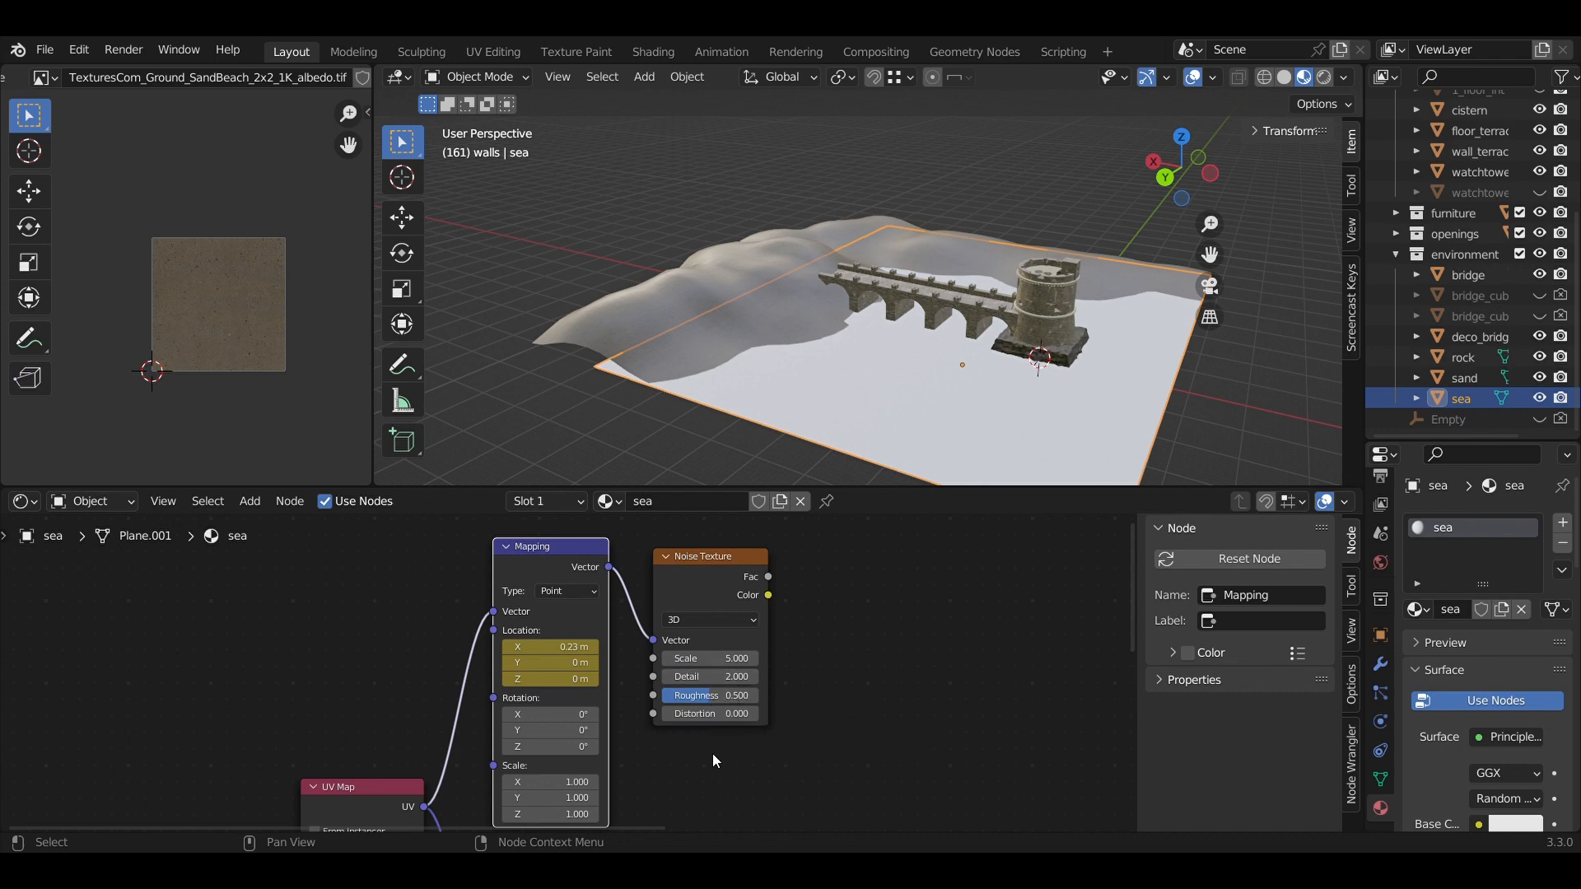
{"action": "middle_click_drag", "start_coordinate": [876, 735], "coordinate": [816, 729]}
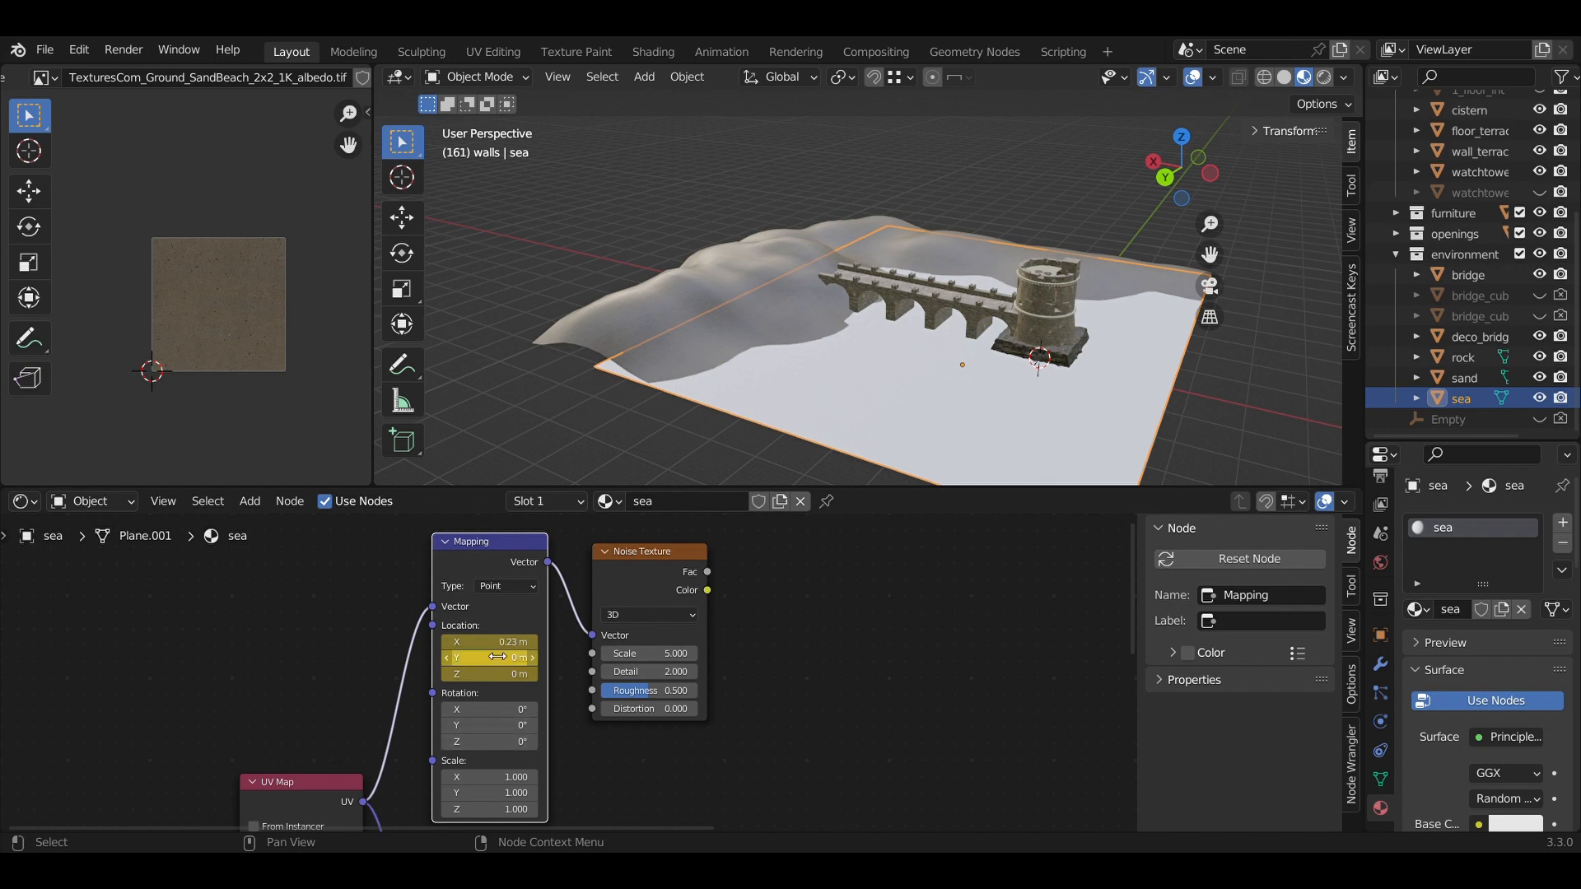
{"action": "middle_click_drag", "start_coordinate": [840, 650], "coordinate": [627, 646]}
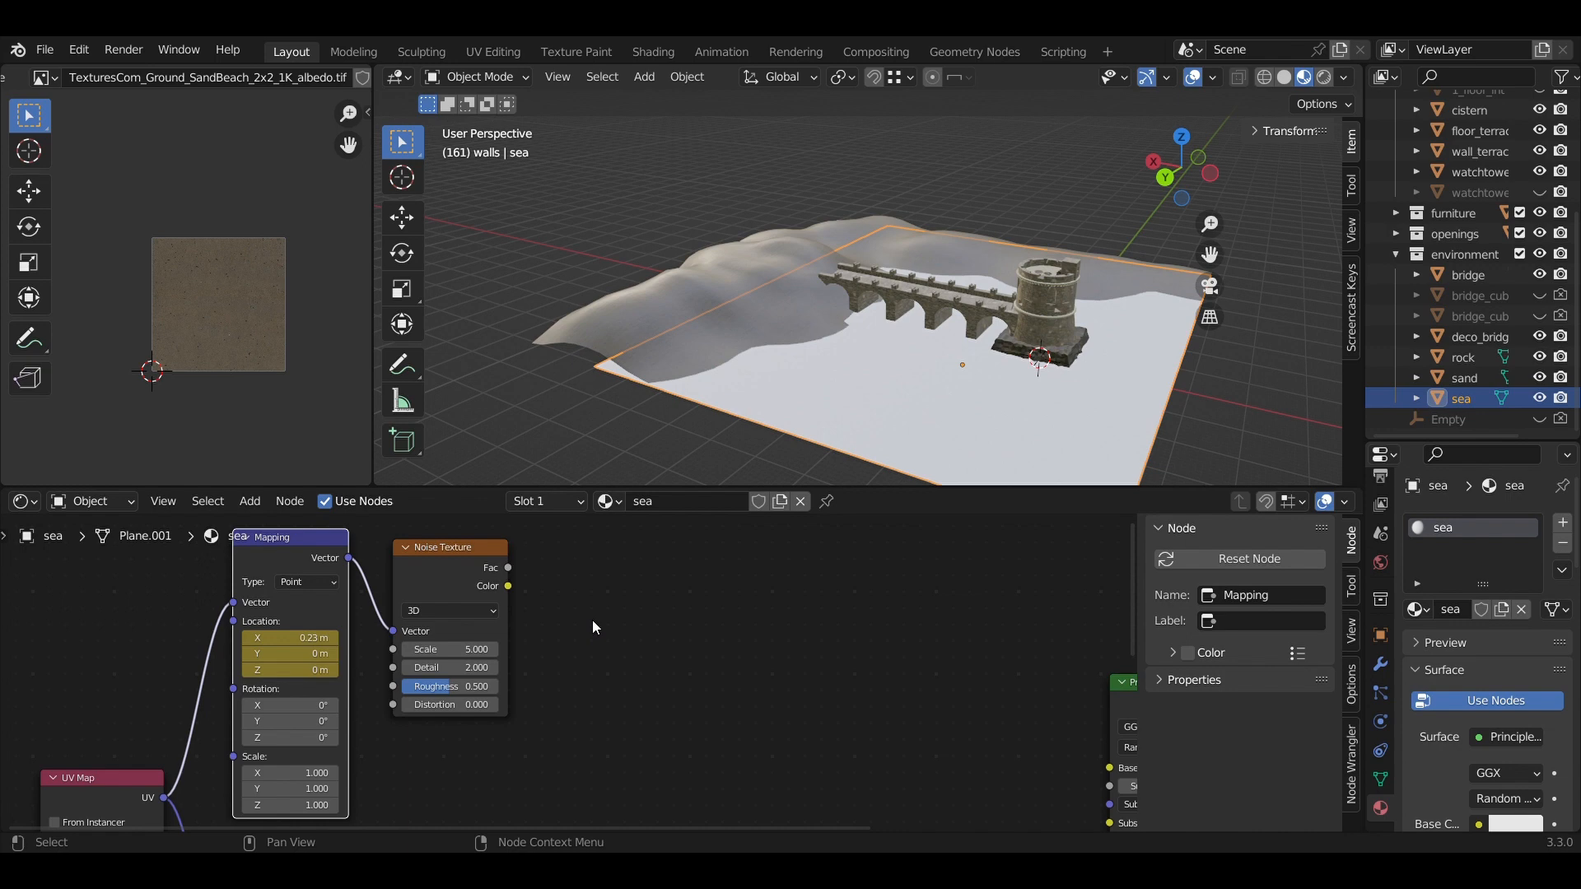
Add a MixRGB node below the Noise Texture and feed the noise colour into Color1.
{"action": "key", "text": "shift+a"}
{"action": "mouse_move", "coordinate": [579, 650]}
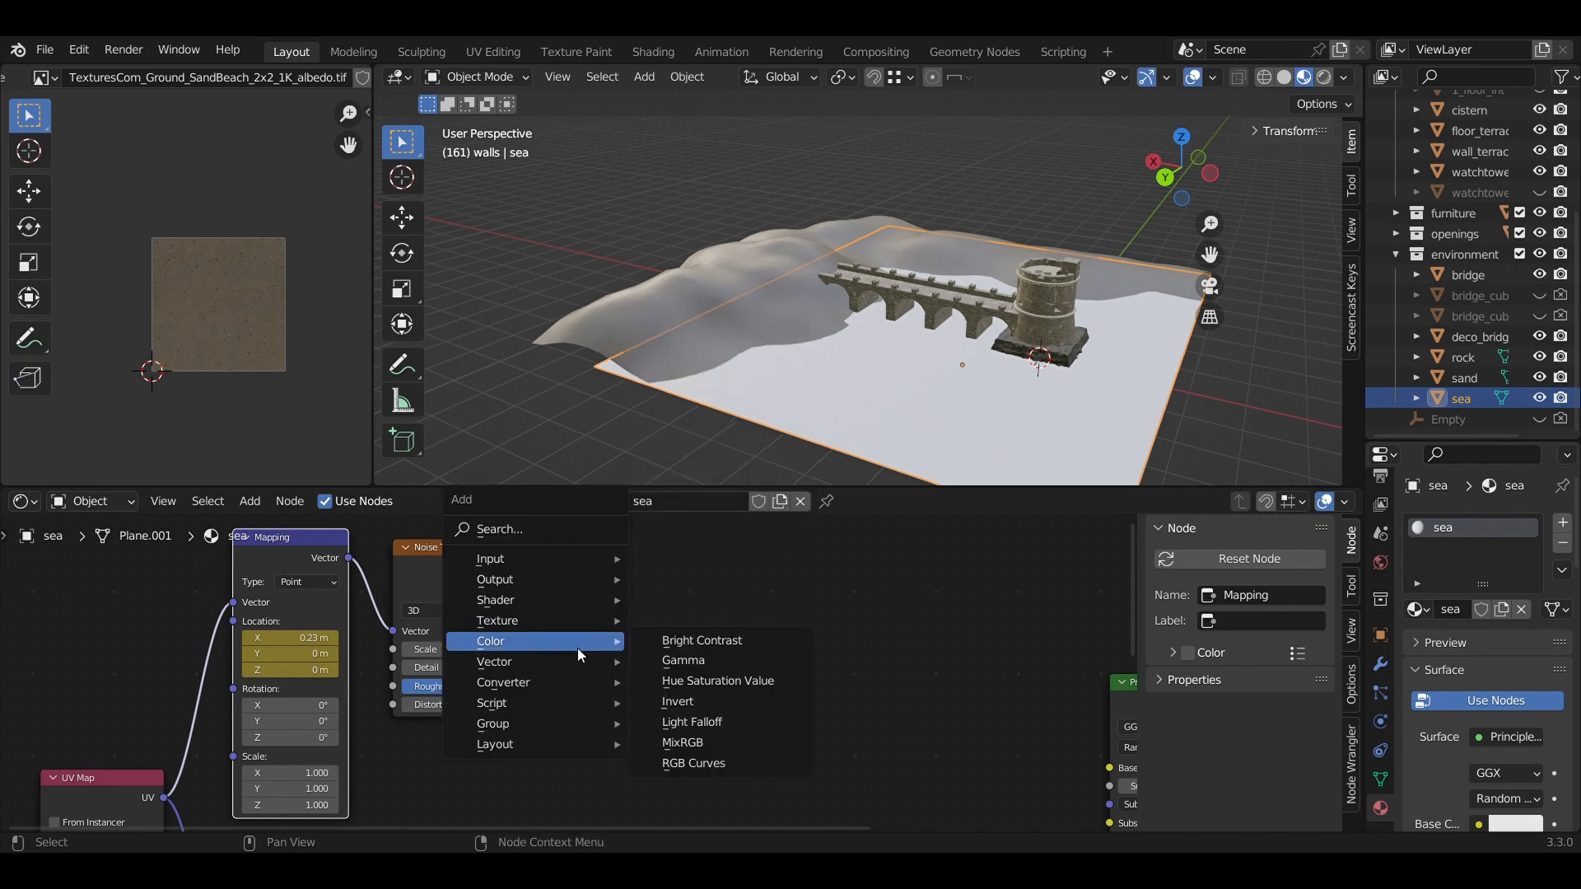
{"action": "left_click", "coordinate": [673, 746]}
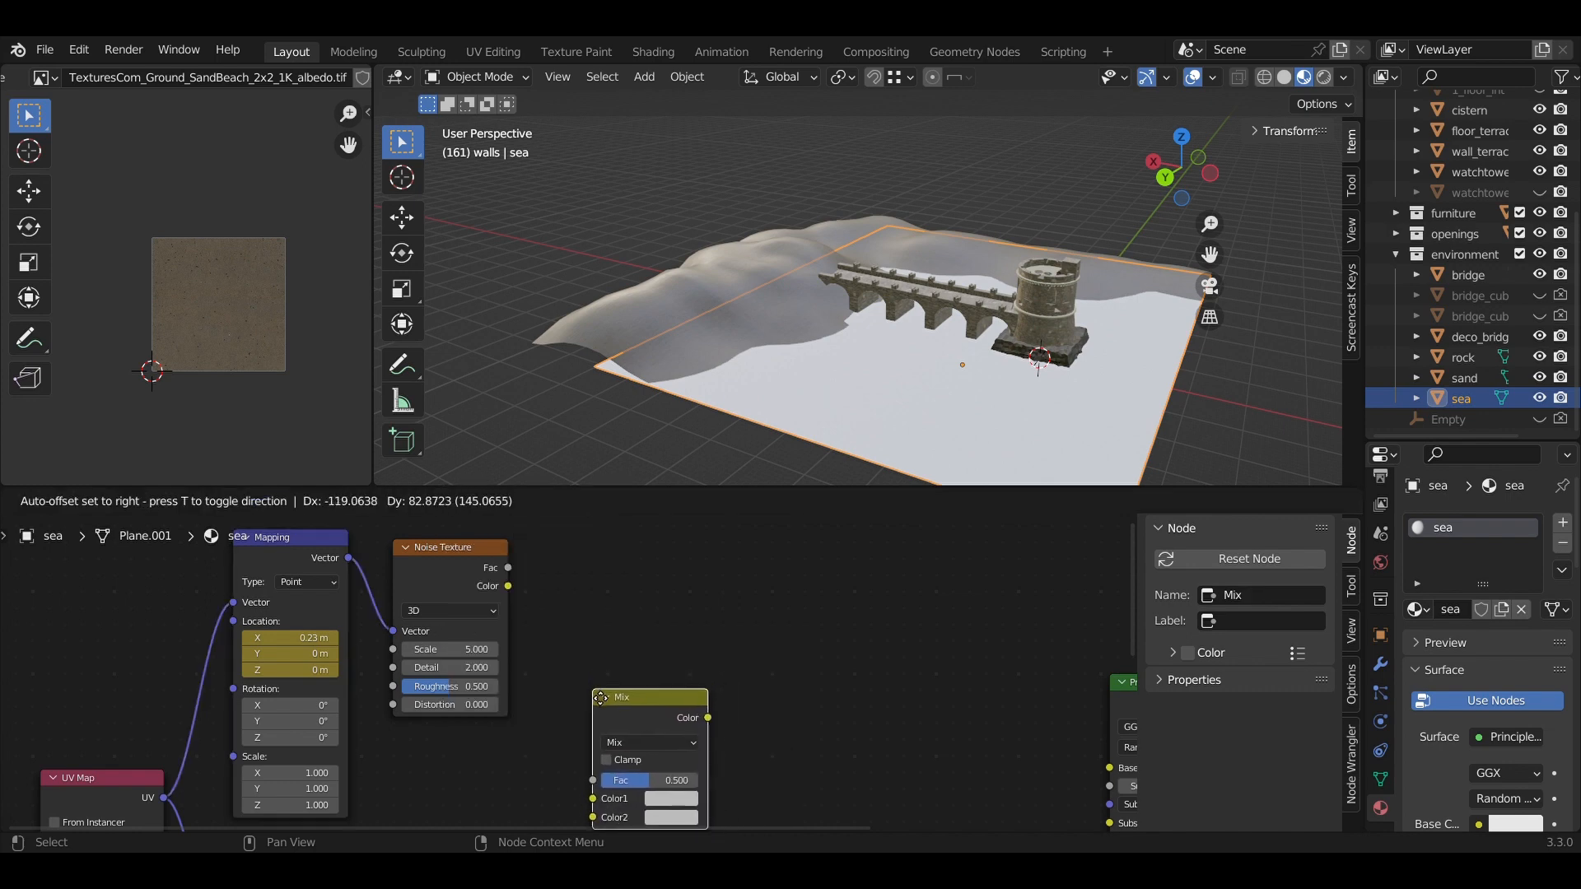
{"action": "left_click", "coordinate": [606, 704]}
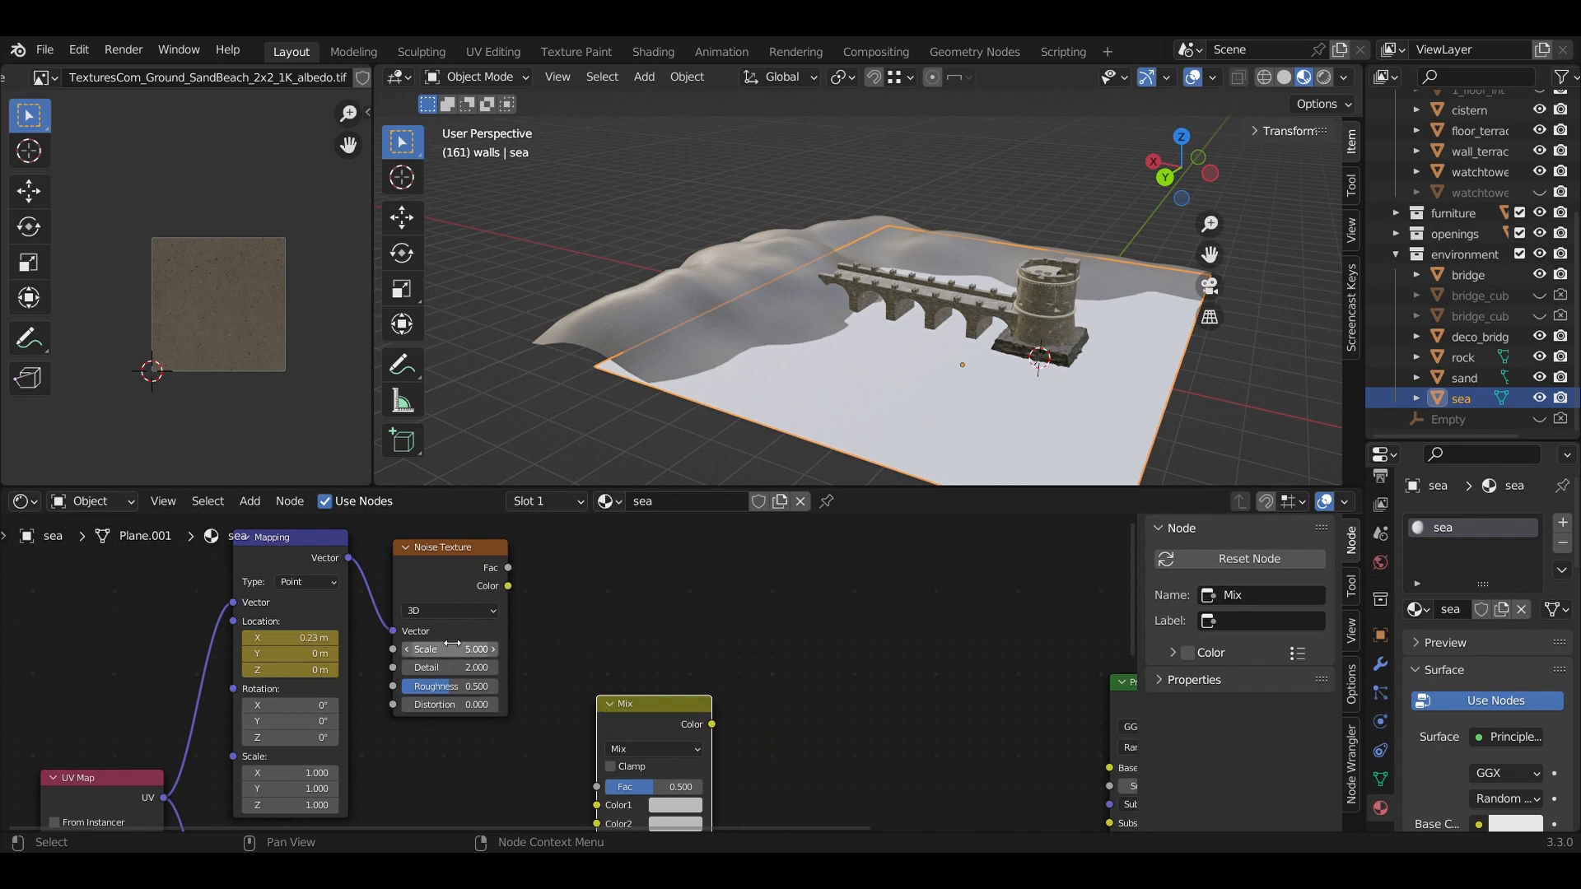
{"action": "scroll", "coordinate": [568, 626], "scroll_direction": "down", "scroll_amount": 2}
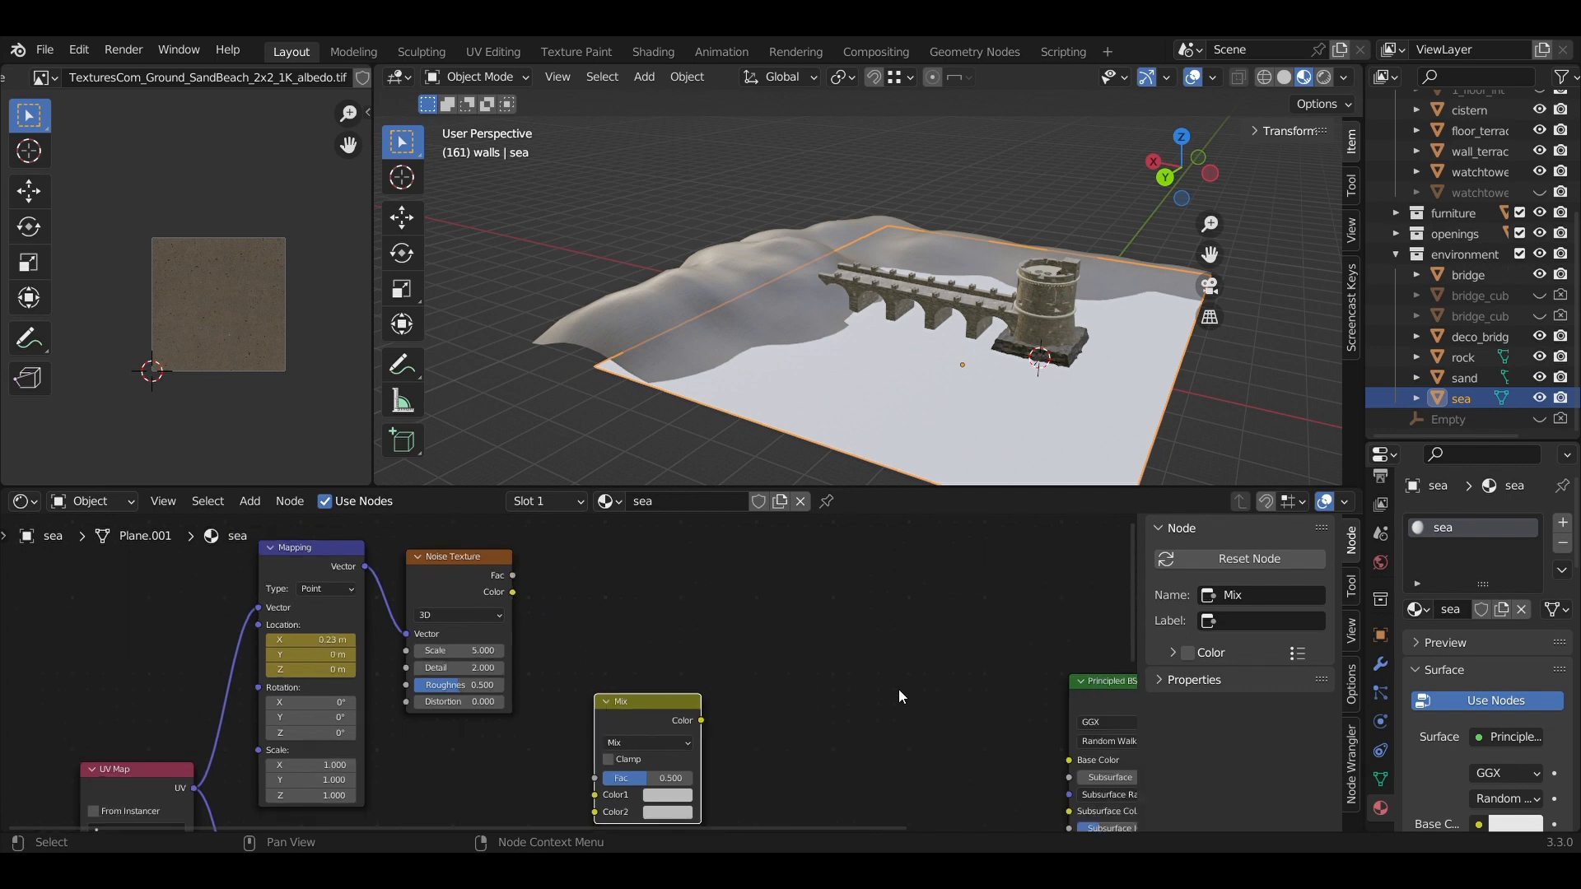
{"action": "left_click_drag", "start_coordinate": [520, 604], "coordinate": [589, 777]}
Duplicate the Noise Texture and drive the copy from the offset second Mapping node.
{"action": "scroll", "coordinate": [765, 675], "scroll_direction": "down", "scroll_amount": 3}
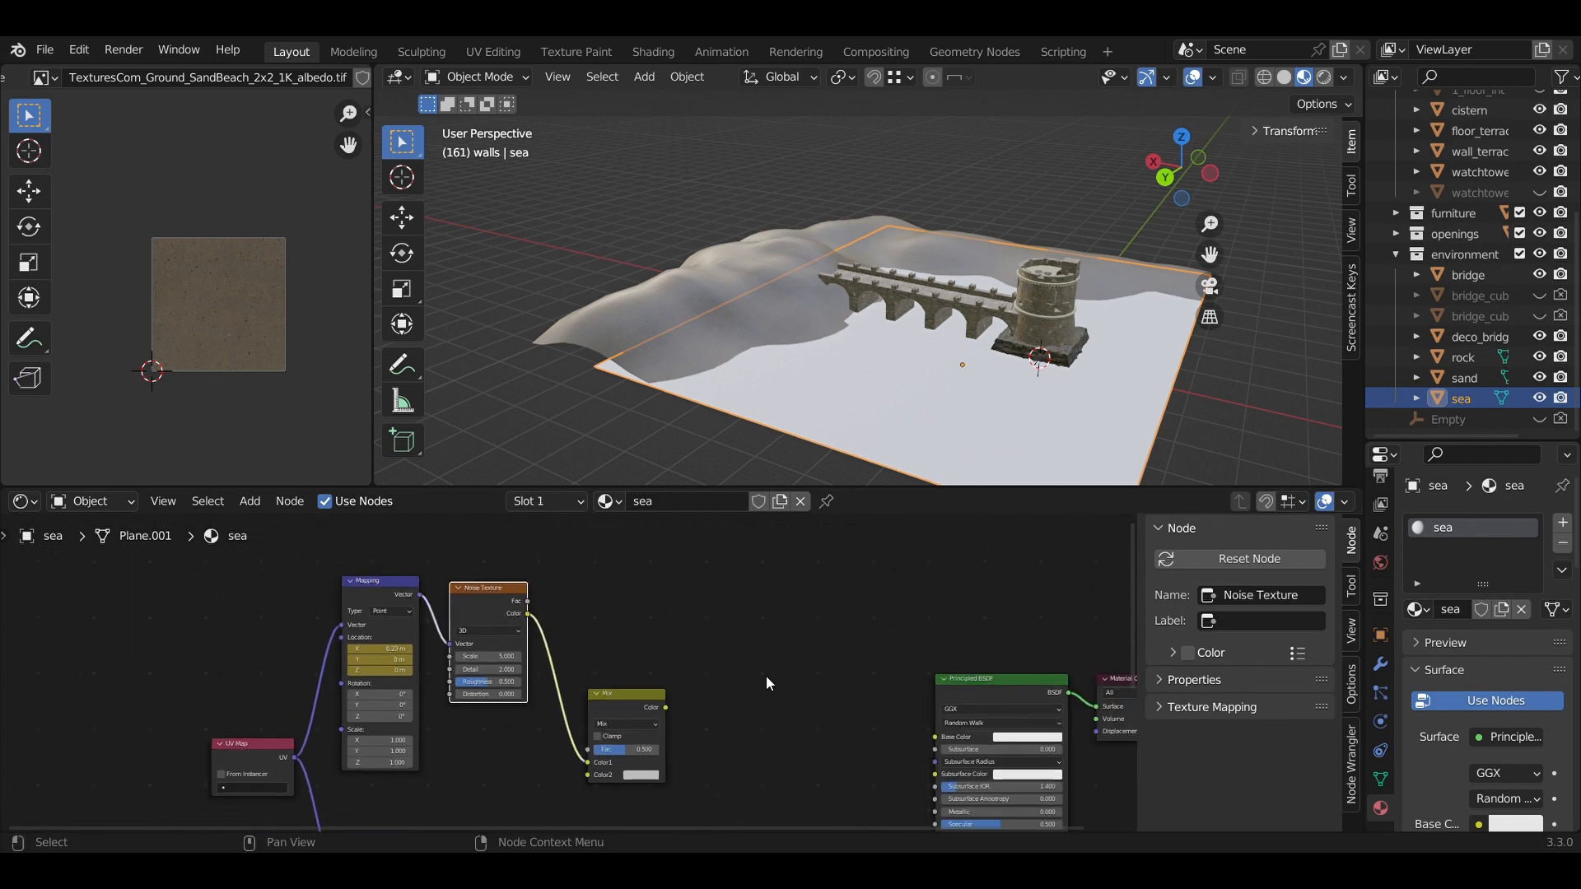
{"action": "middle_click_drag", "start_coordinate": [750, 749], "coordinate": [739, 555]}
{"action": "middle_click_drag", "start_coordinate": [461, 665], "coordinate": [481, 739]}
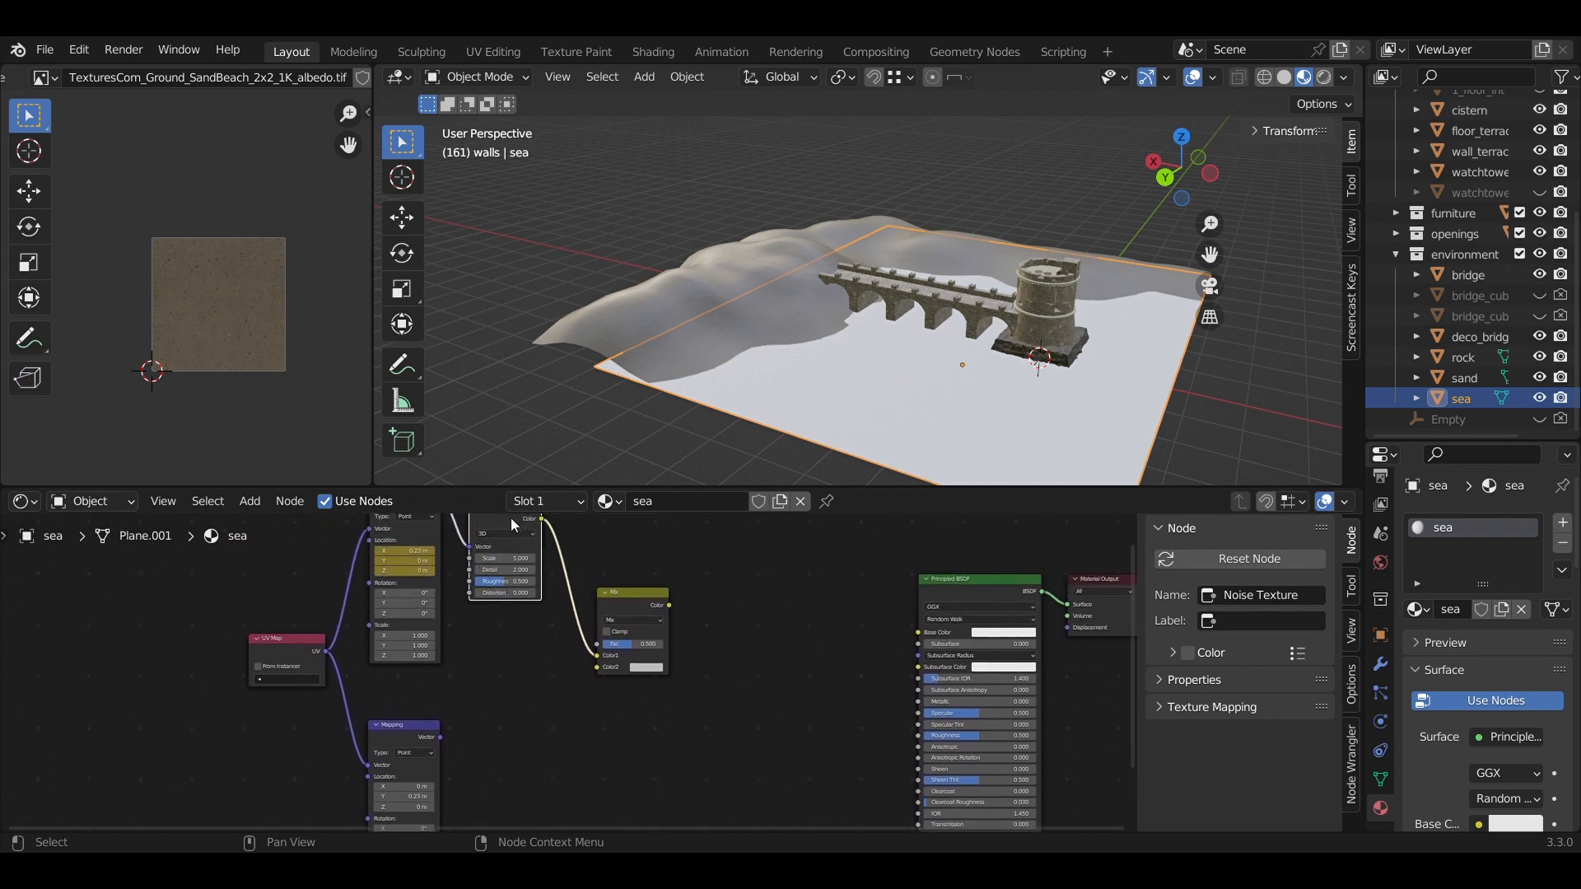
{"action": "key", "text": "shift+d"}
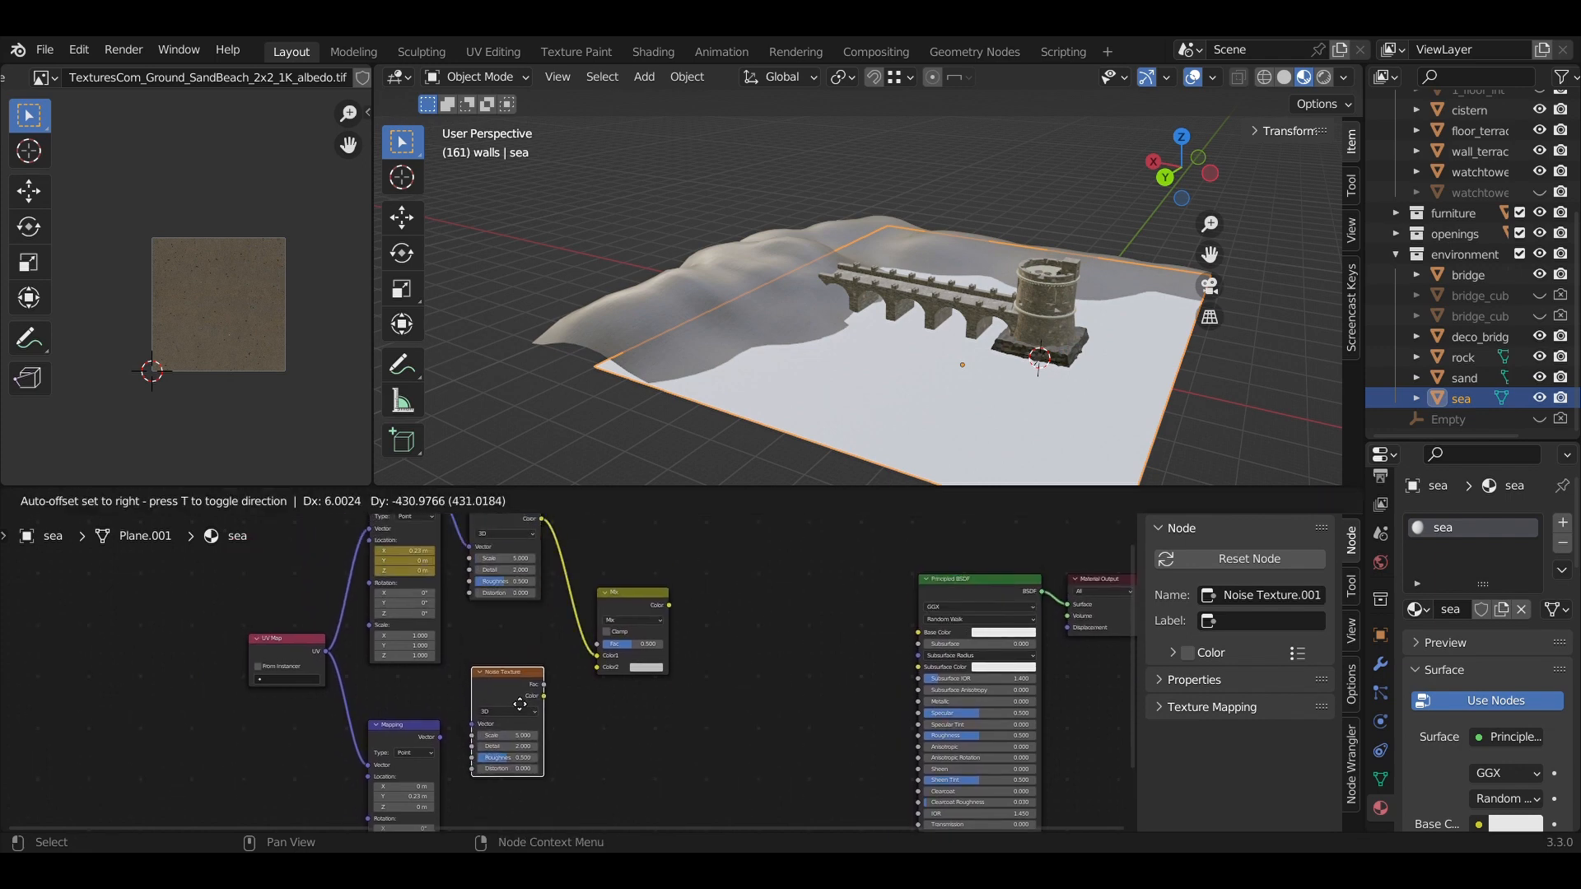
{"action": "left_click", "coordinate": [514, 734]}
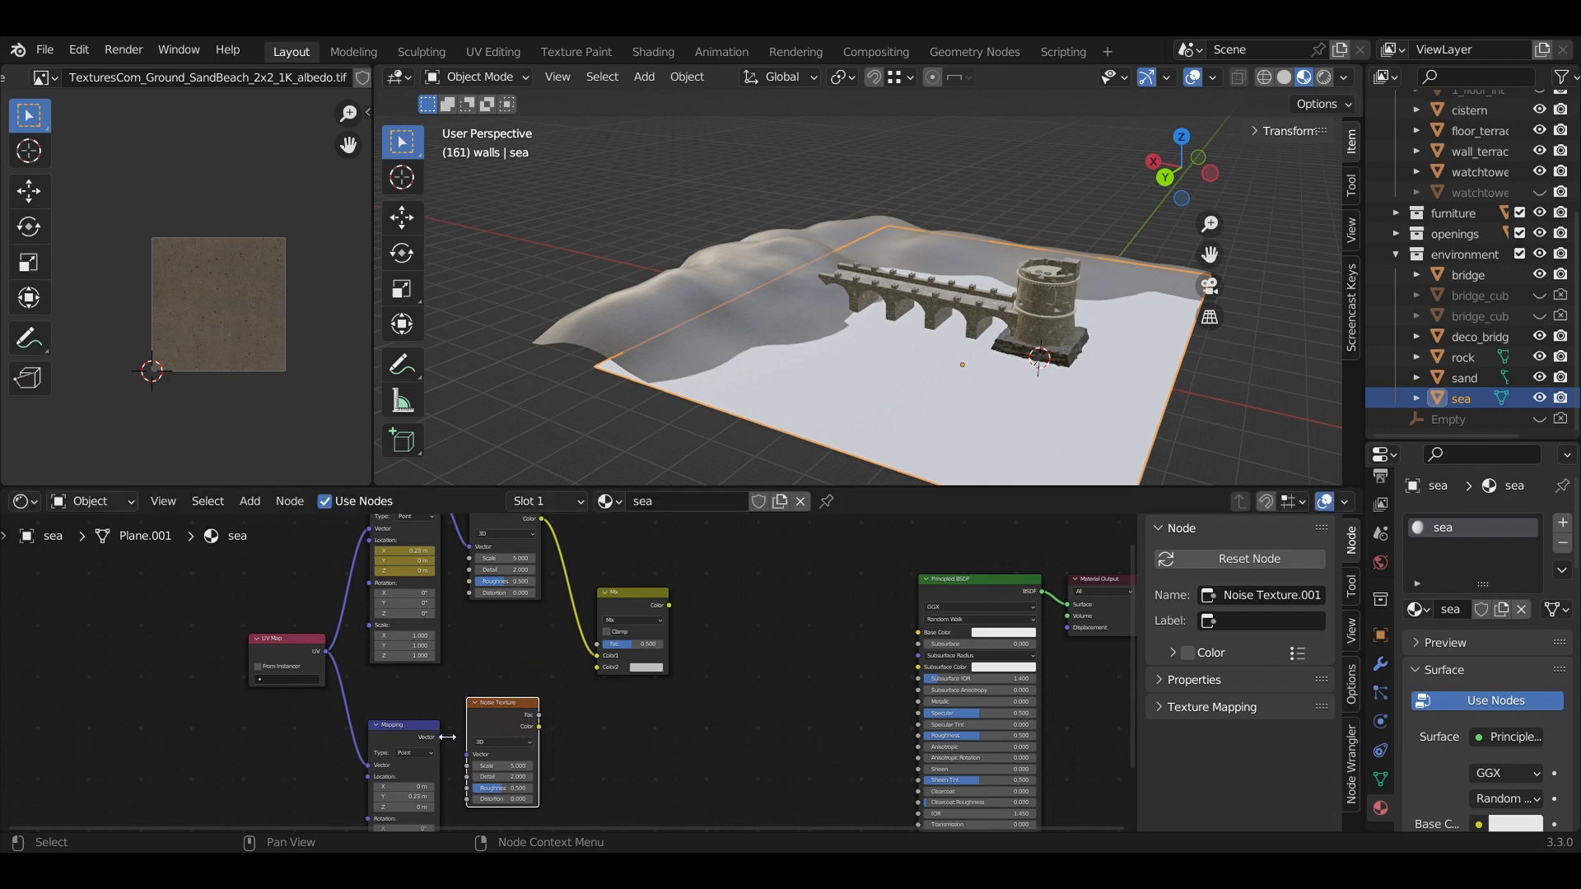
{"action": "left_click_drag", "start_coordinate": [441, 738], "coordinate": [595, 665]}
{"action": "scroll", "coordinate": [644, 690], "scroll_direction": "up", "scroll_amount": 4}
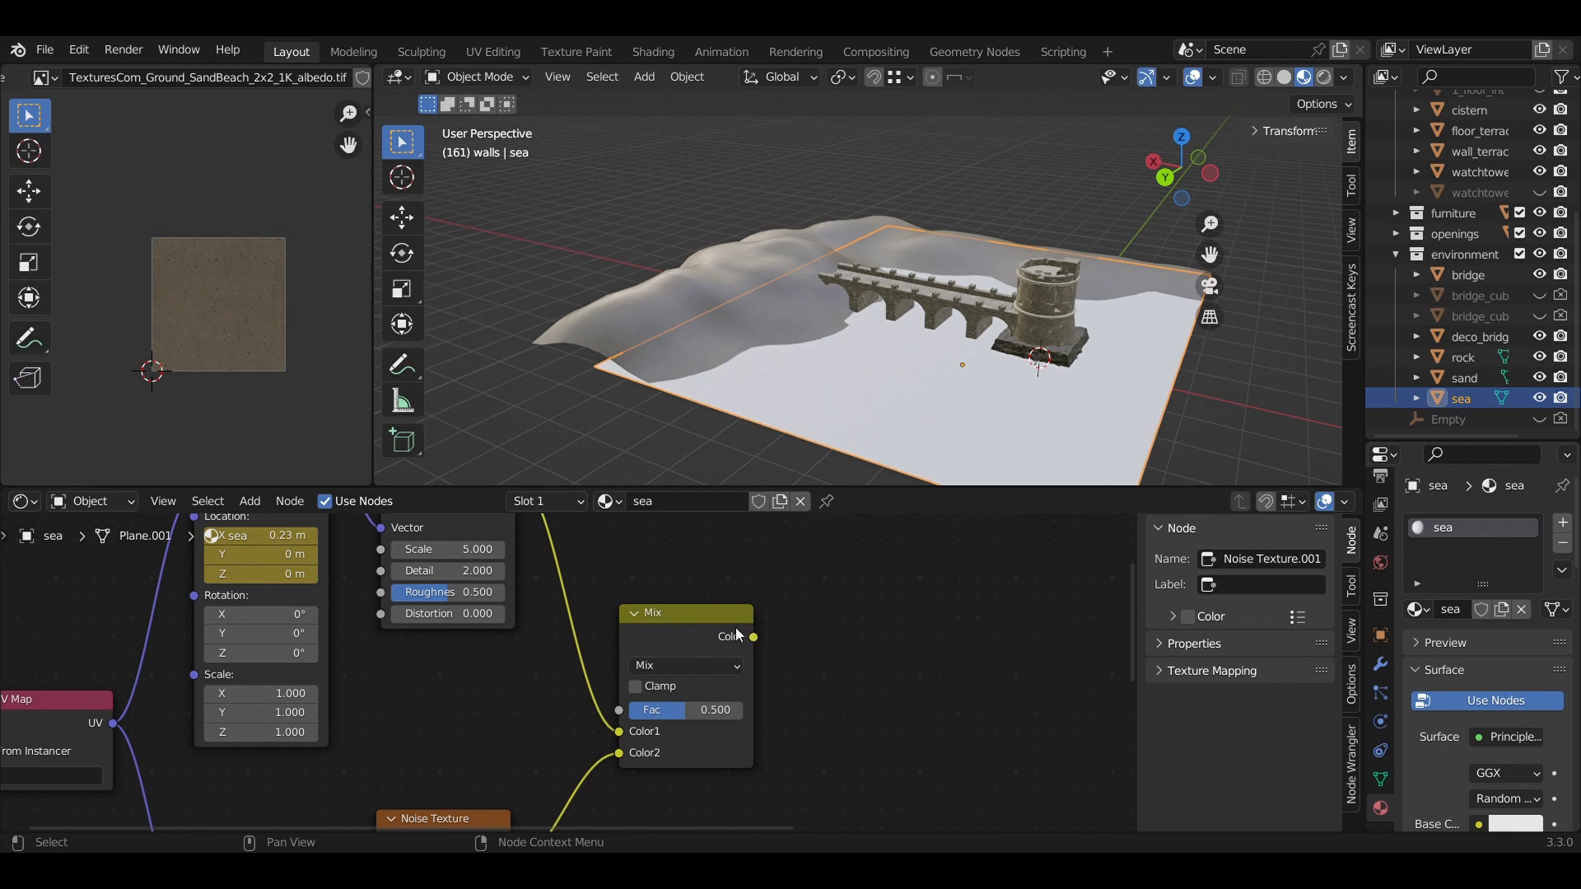
{"action": "middle_click_drag", "start_coordinate": [782, 655], "coordinate": [649, 601]}
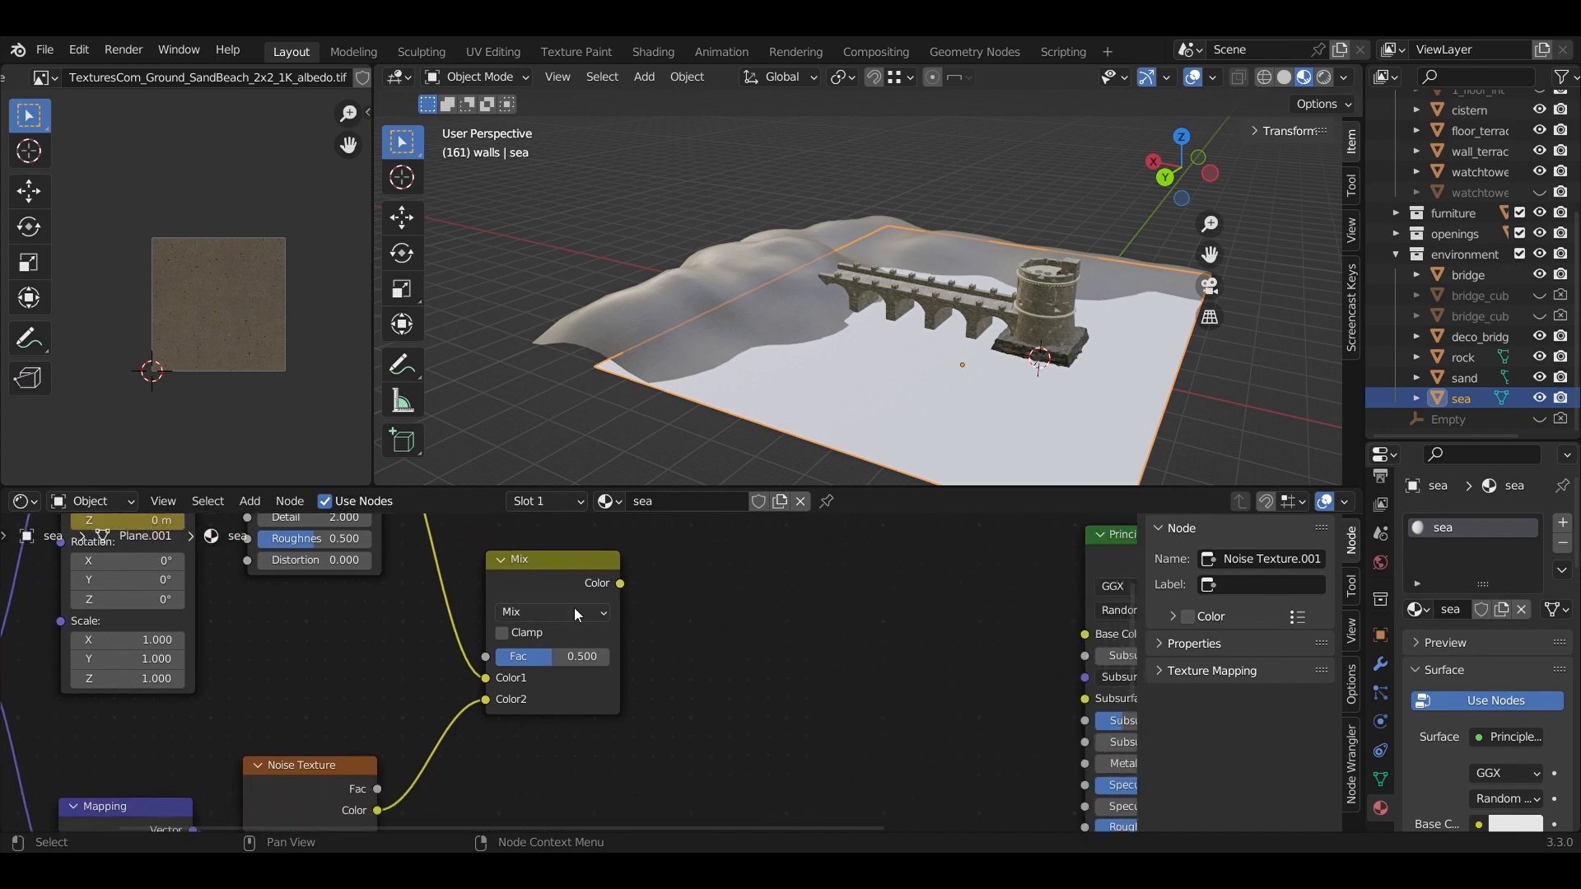
{"action": "scroll", "coordinate": [725, 644], "scroll_direction": "down", "scroll_amount": 1}
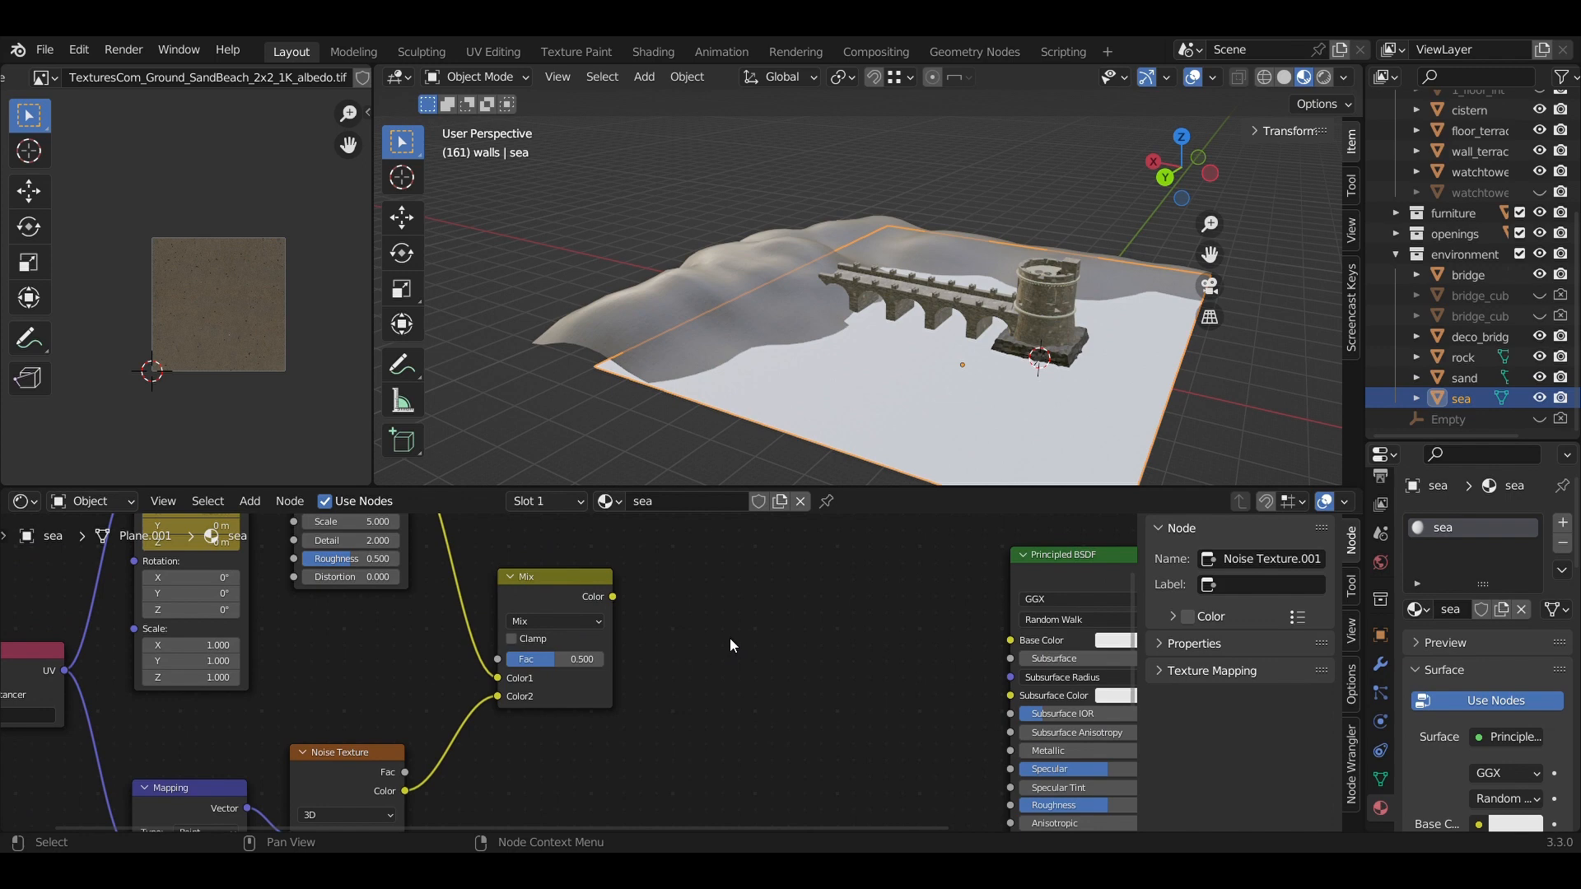
Add a Bump node beside the Mix node.
{"action": "key", "text": "shift+a"}
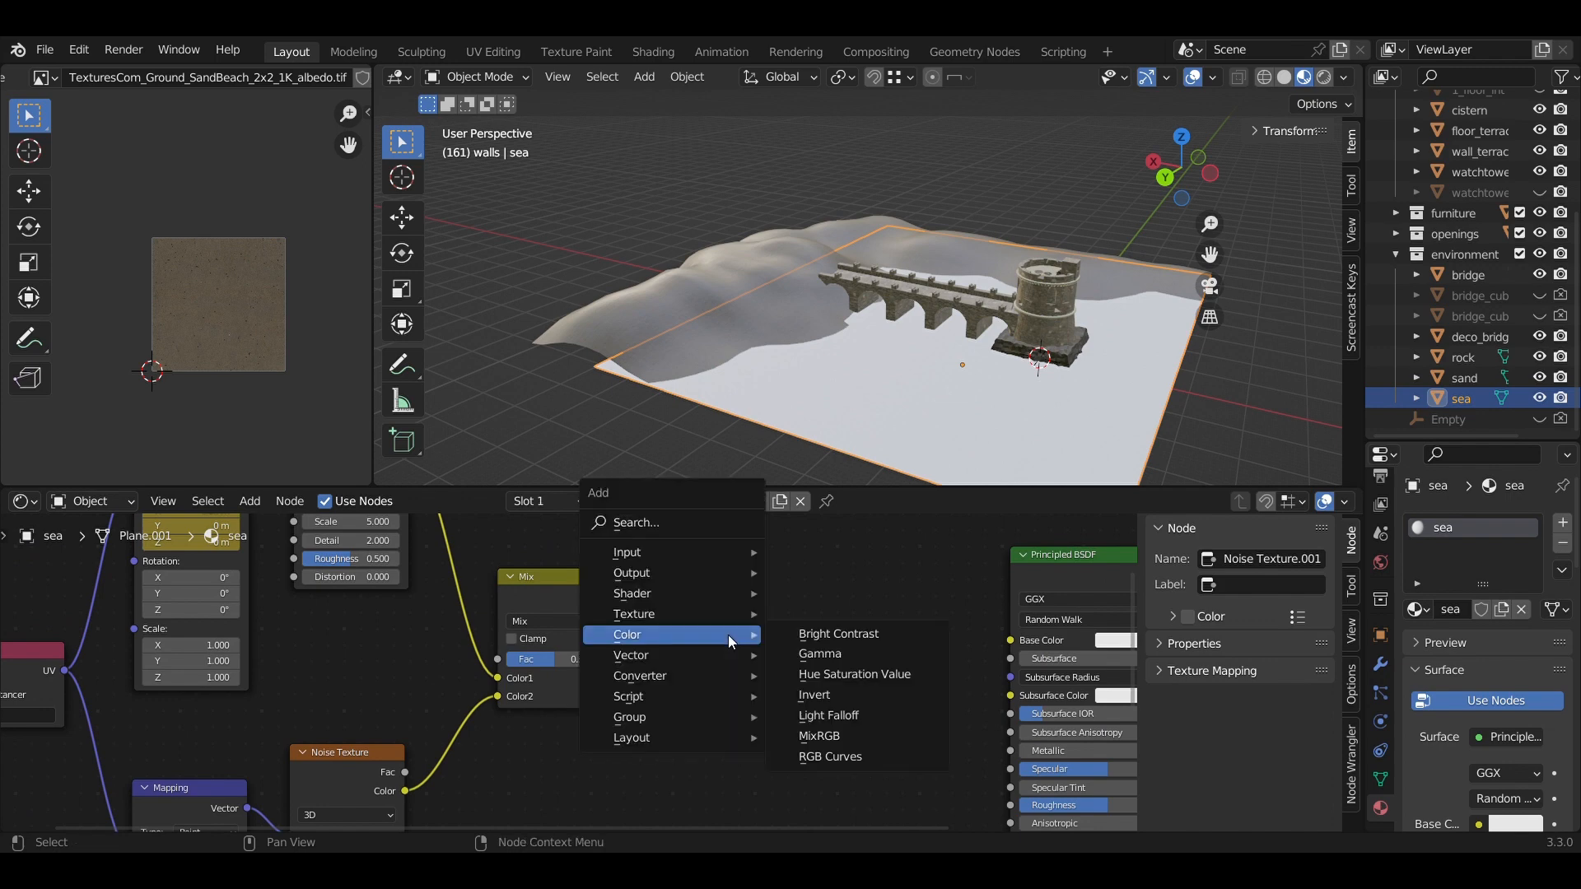
{"action": "mouse_move", "coordinate": [718, 660]}
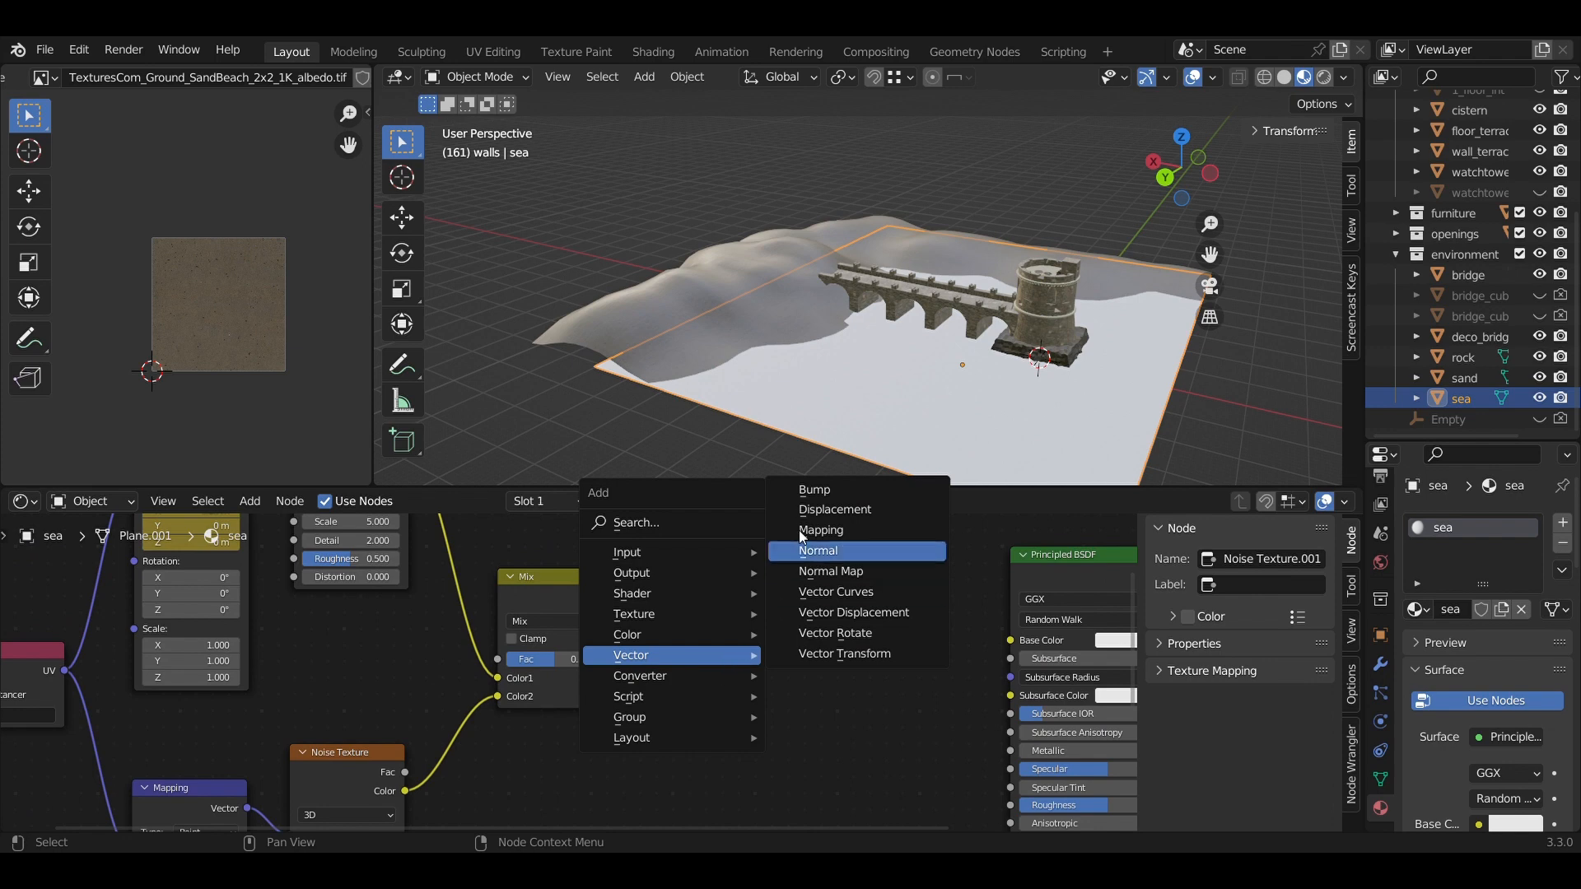
{"action": "left_click", "coordinate": [819, 491]}
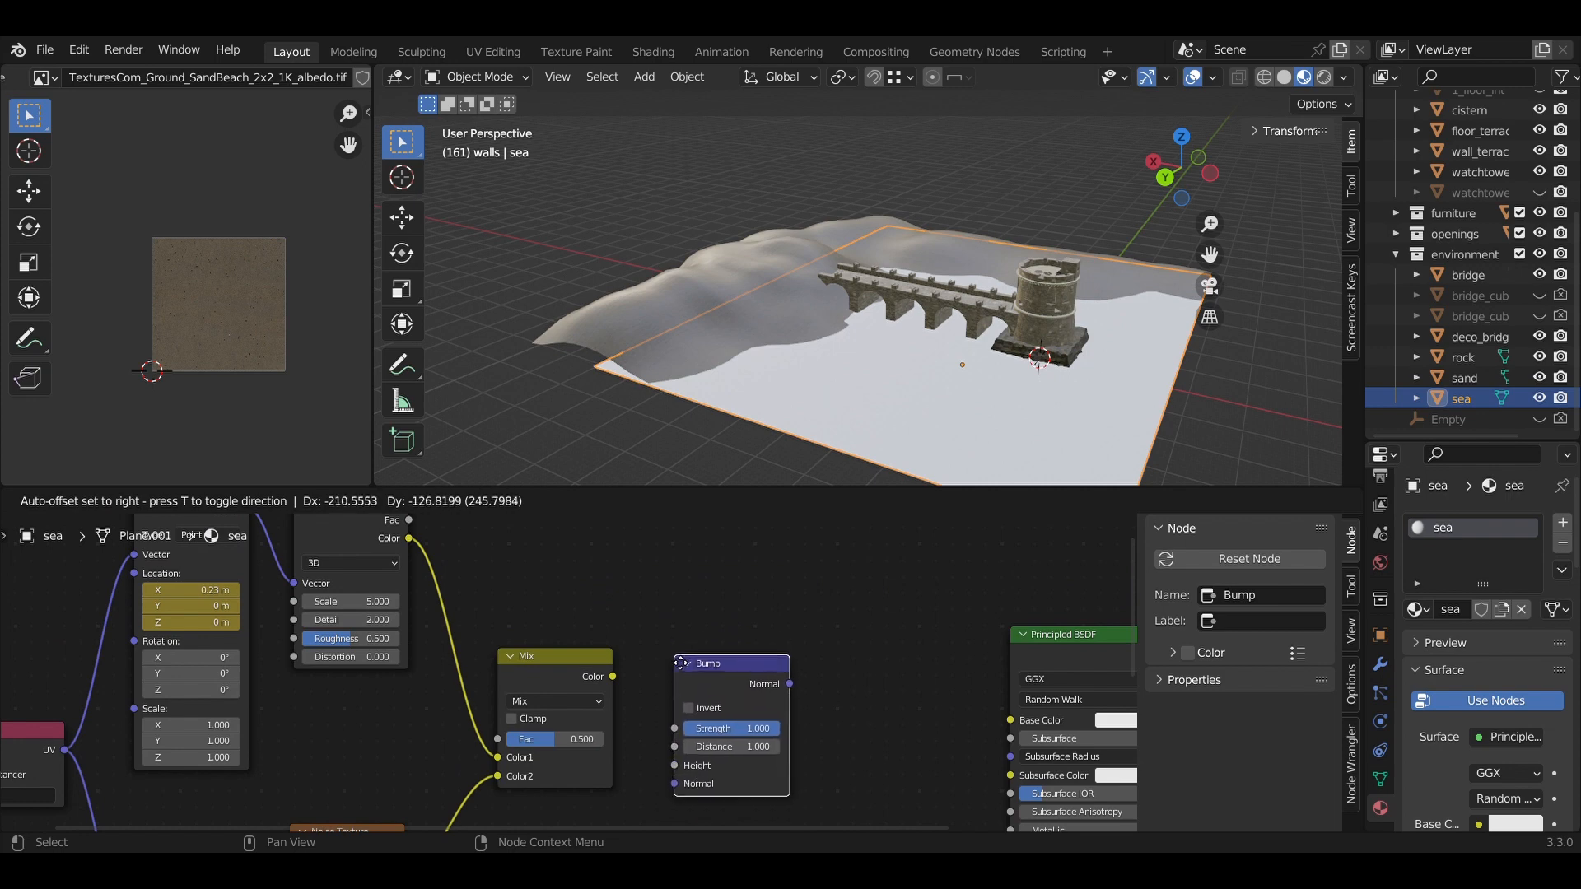
{"action": "left_click", "coordinate": [672, 661]}
Connect the Bump node's Normal output to the Principled BSDF's Normal input.
{"action": "scroll", "coordinate": [792, 700], "scroll_direction": "down", "scroll_amount": 2}
{"action": "middle_click_drag", "start_coordinate": [808, 732], "coordinate": [735, 613]}
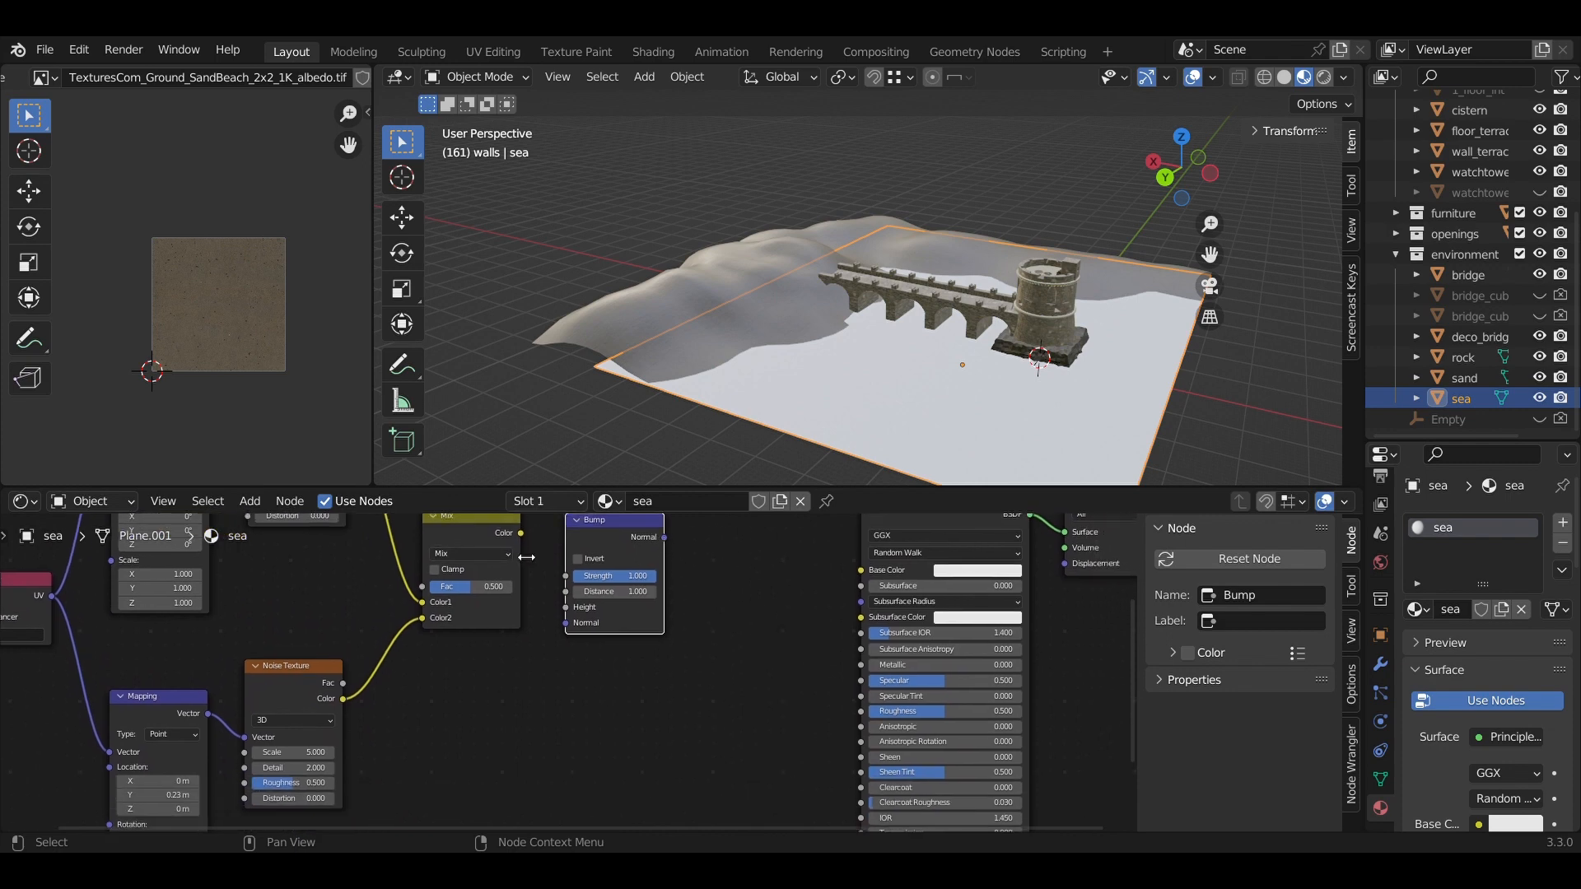
{"action": "left_click_drag", "start_coordinate": [664, 537], "coordinate": [802, 745]}
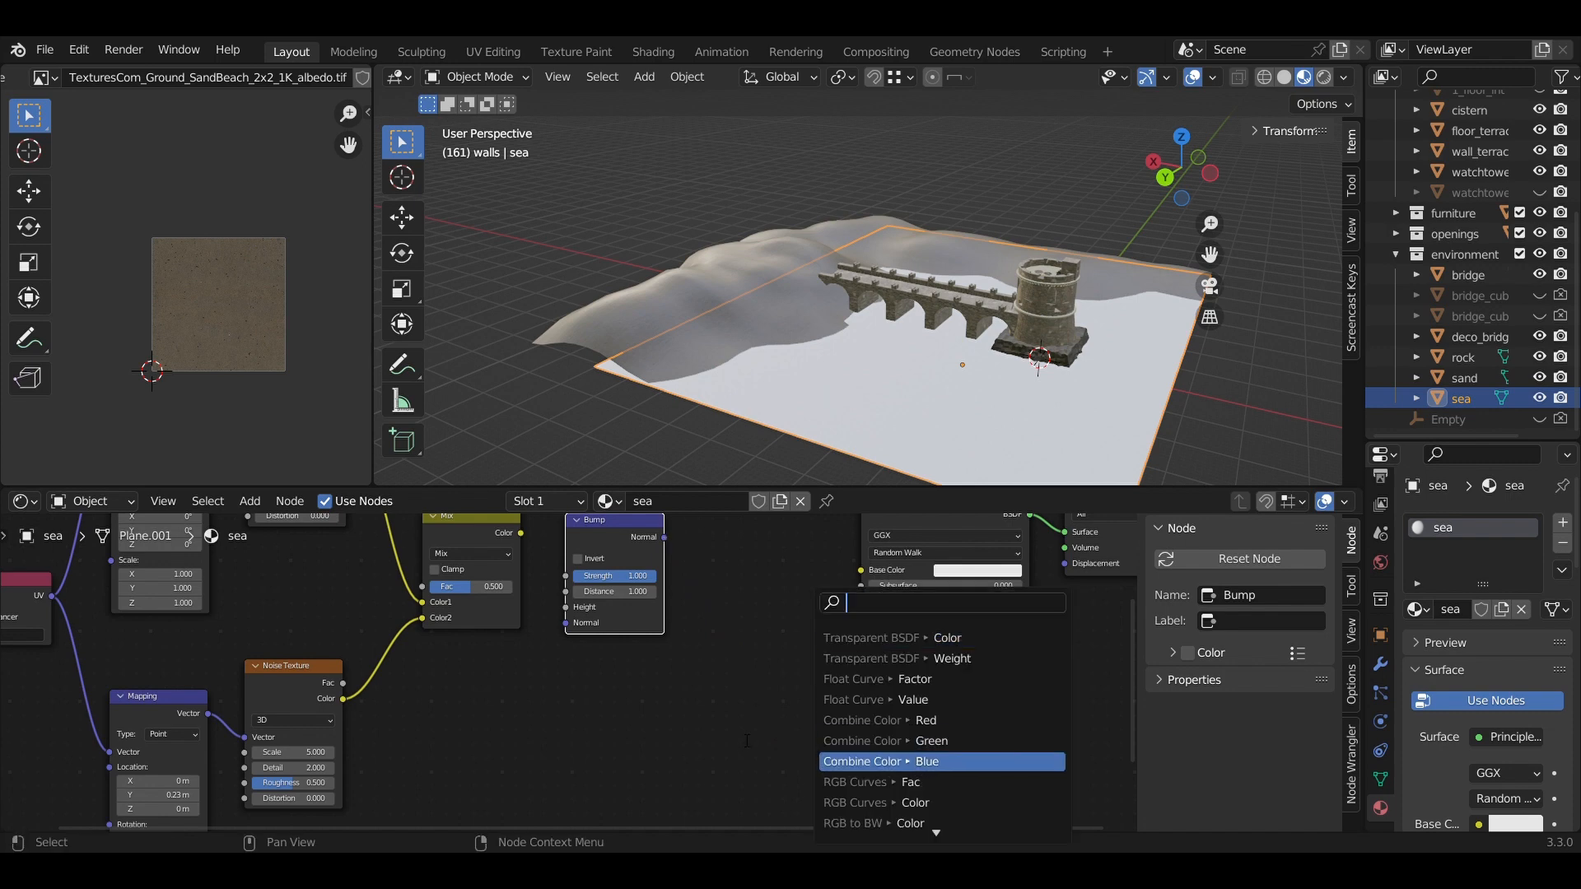
{"action": "left_click", "coordinate": [747, 741]}
{"action": "scroll", "coordinate": [758, 730], "scroll_direction": "down", "scroll_amount": 2}
{"action": "mouse_move", "coordinate": [731, 748]}
{"action": "middle_mouse_down"}
{"action": "mouse_move", "coordinate": [685, 659]}
{"action": "mouse_move", "coordinate": [712, 731]}
{"action": "middle_mouse_up"}
{"action": "left_click_drag", "start_coordinate": [762, 818], "coordinate": [619, 599]}
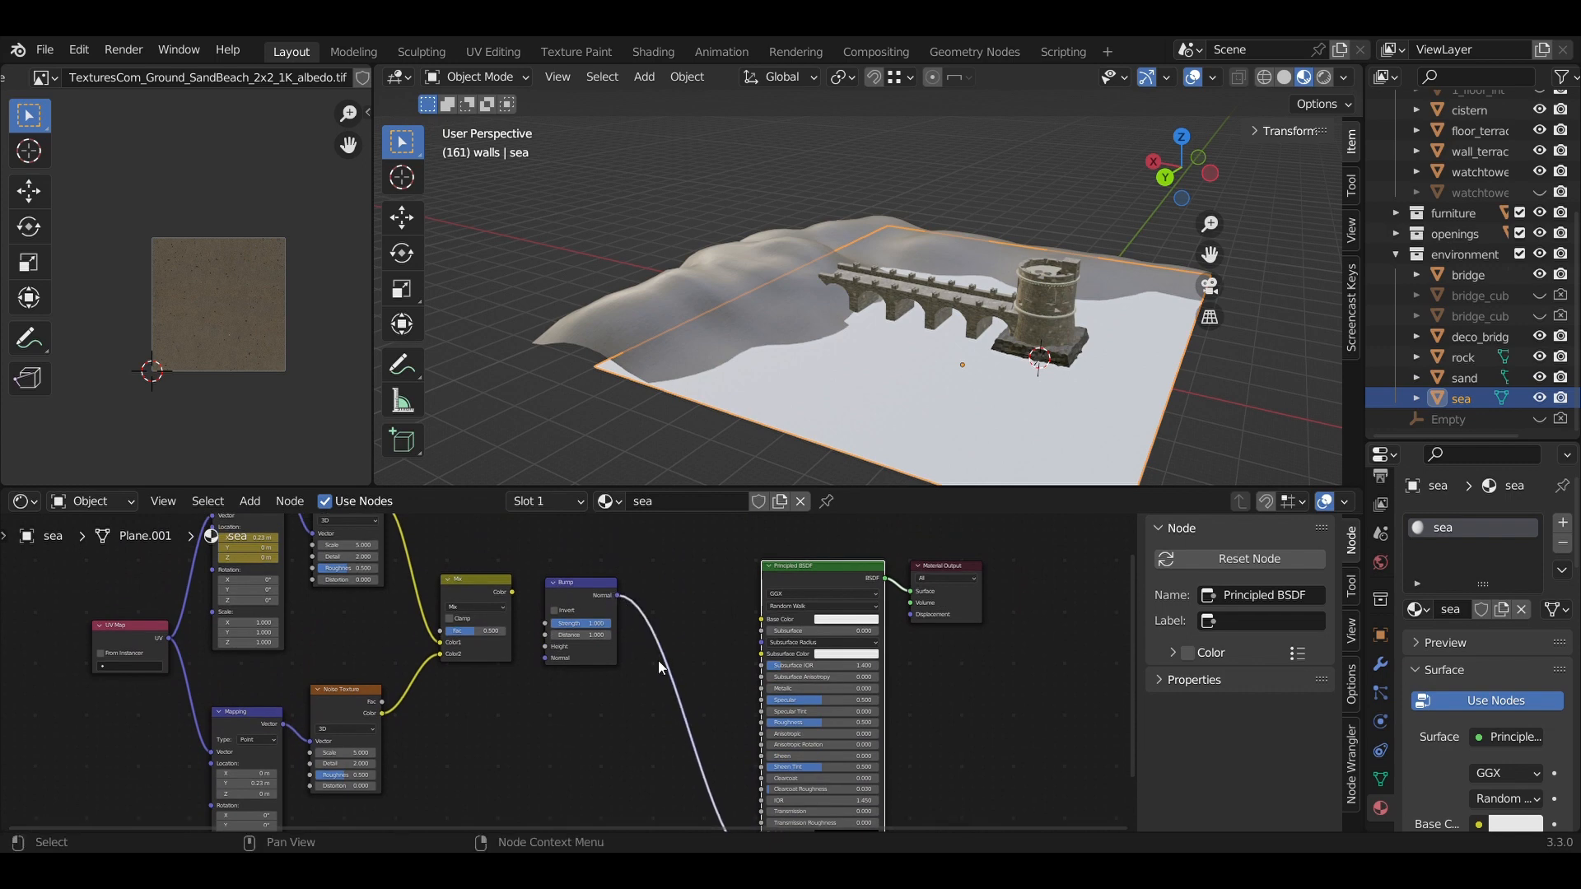
{"action": "scroll", "coordinate": [659, 659], "scroll_direction": "up", "scroll_amount": 2}
{"action": "middle_click_drag", "start_coordinate": [690, 624], "coordinate": [788, 763]}
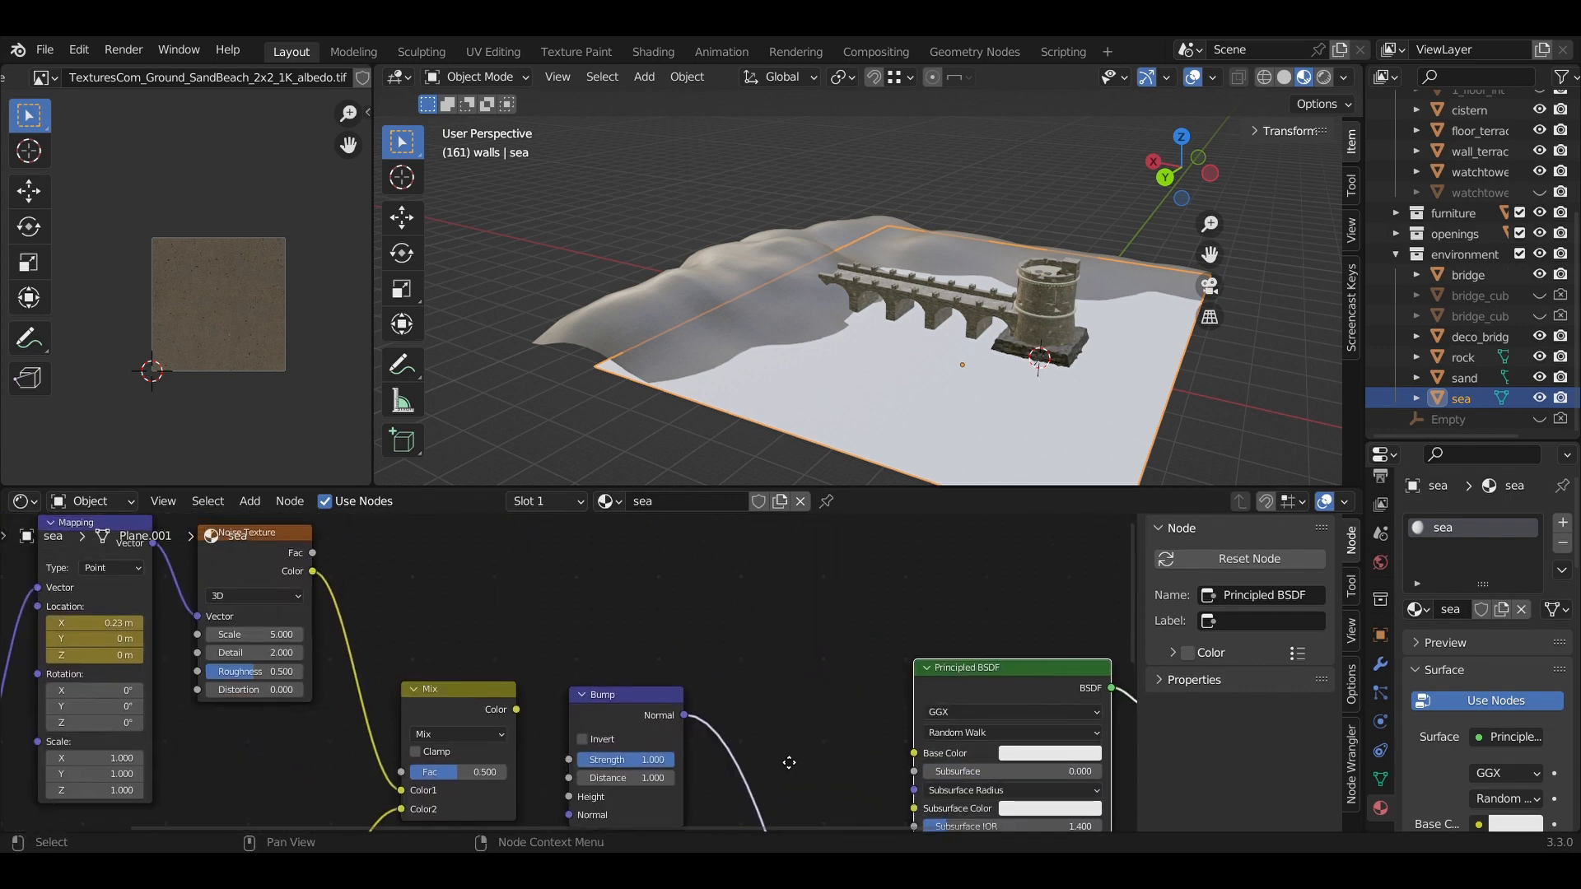
{"action": "middle_click_drag", "start_coordinate": [765, 678], "coordinate": [793, 619]}
{"action": "scroll", "coordinate": [784, 644], "scroll_direction": "up", "scroll_amount": 4}
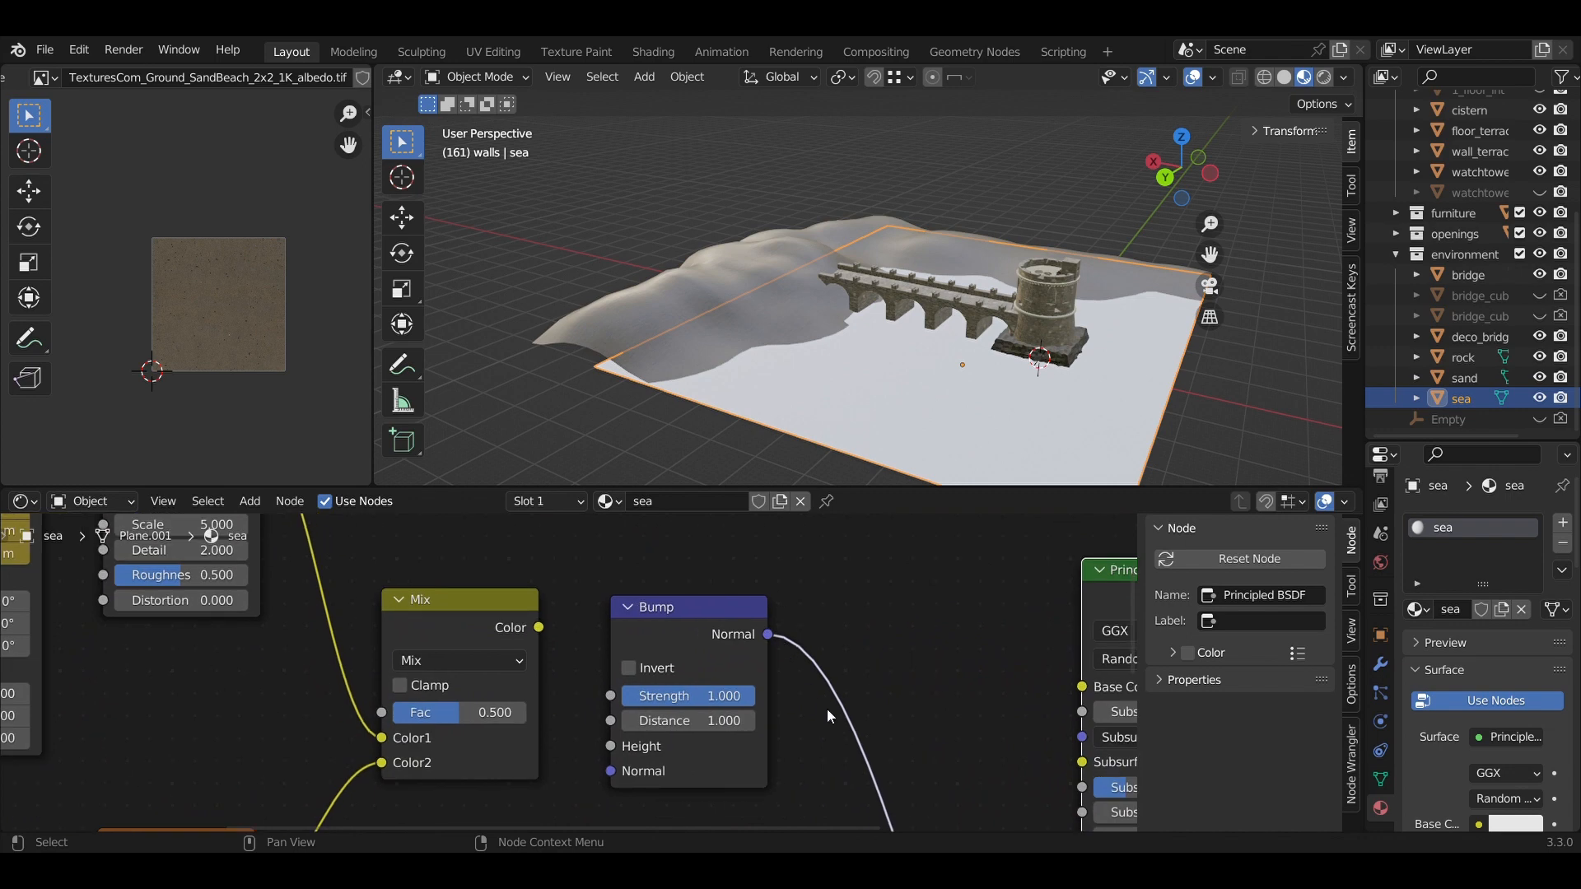
{"action": "scroll", "coordinate": [568, 667], "scroll_direction": "up", "scroll_amount": 1}
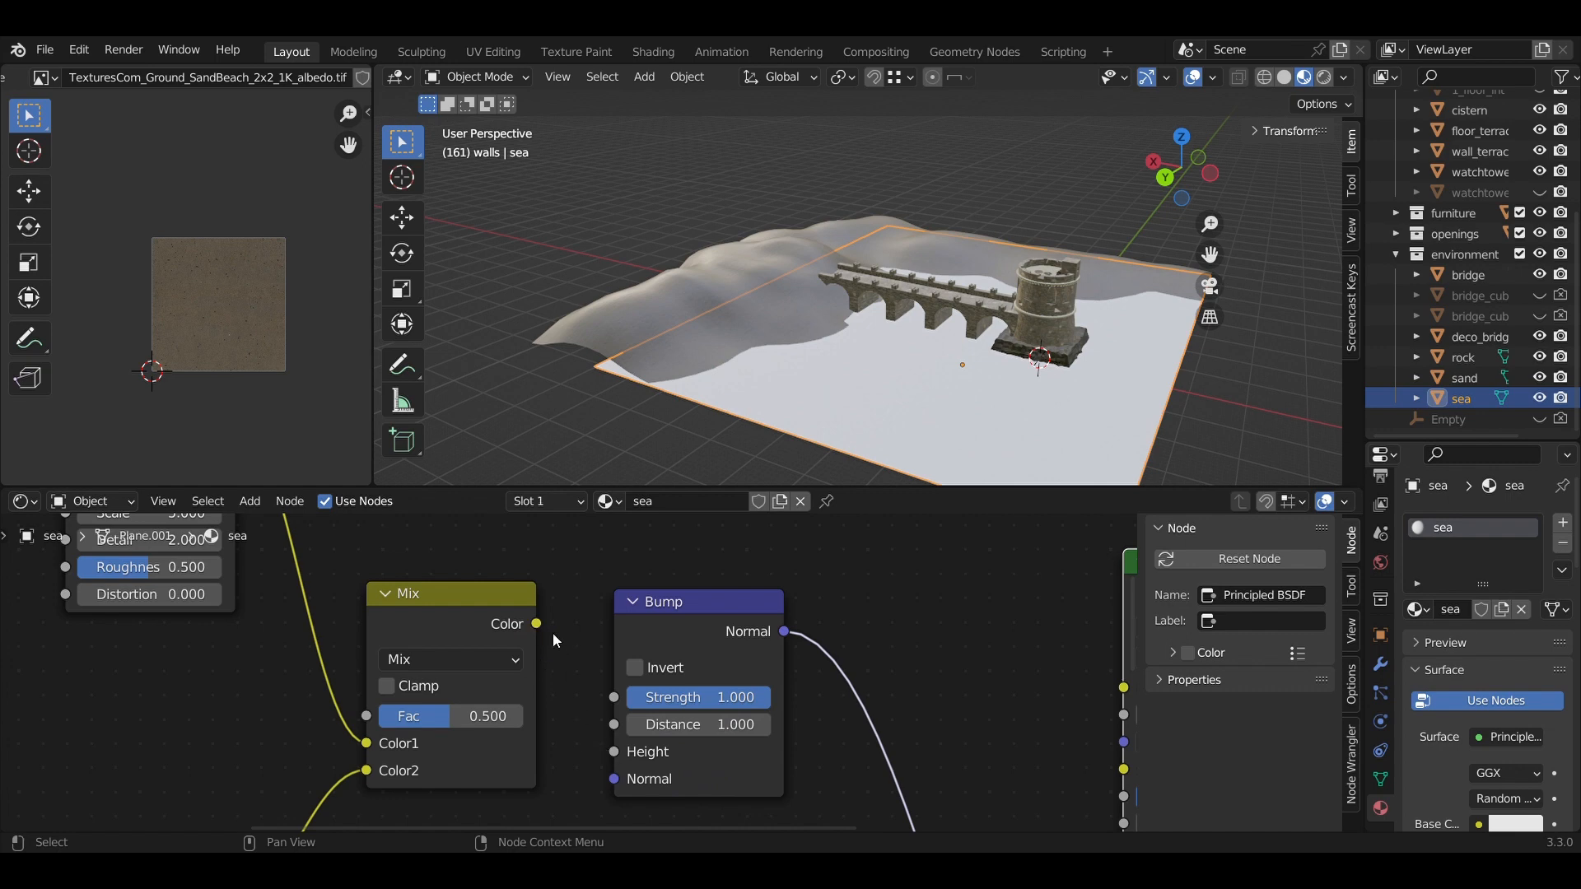
Feed the Mix colour into Bump Height and set Bump Strength to 0.1.
{"action": "left_click_drag", "start_coordinate": [537, 624], "coordinate": [605, 753]}
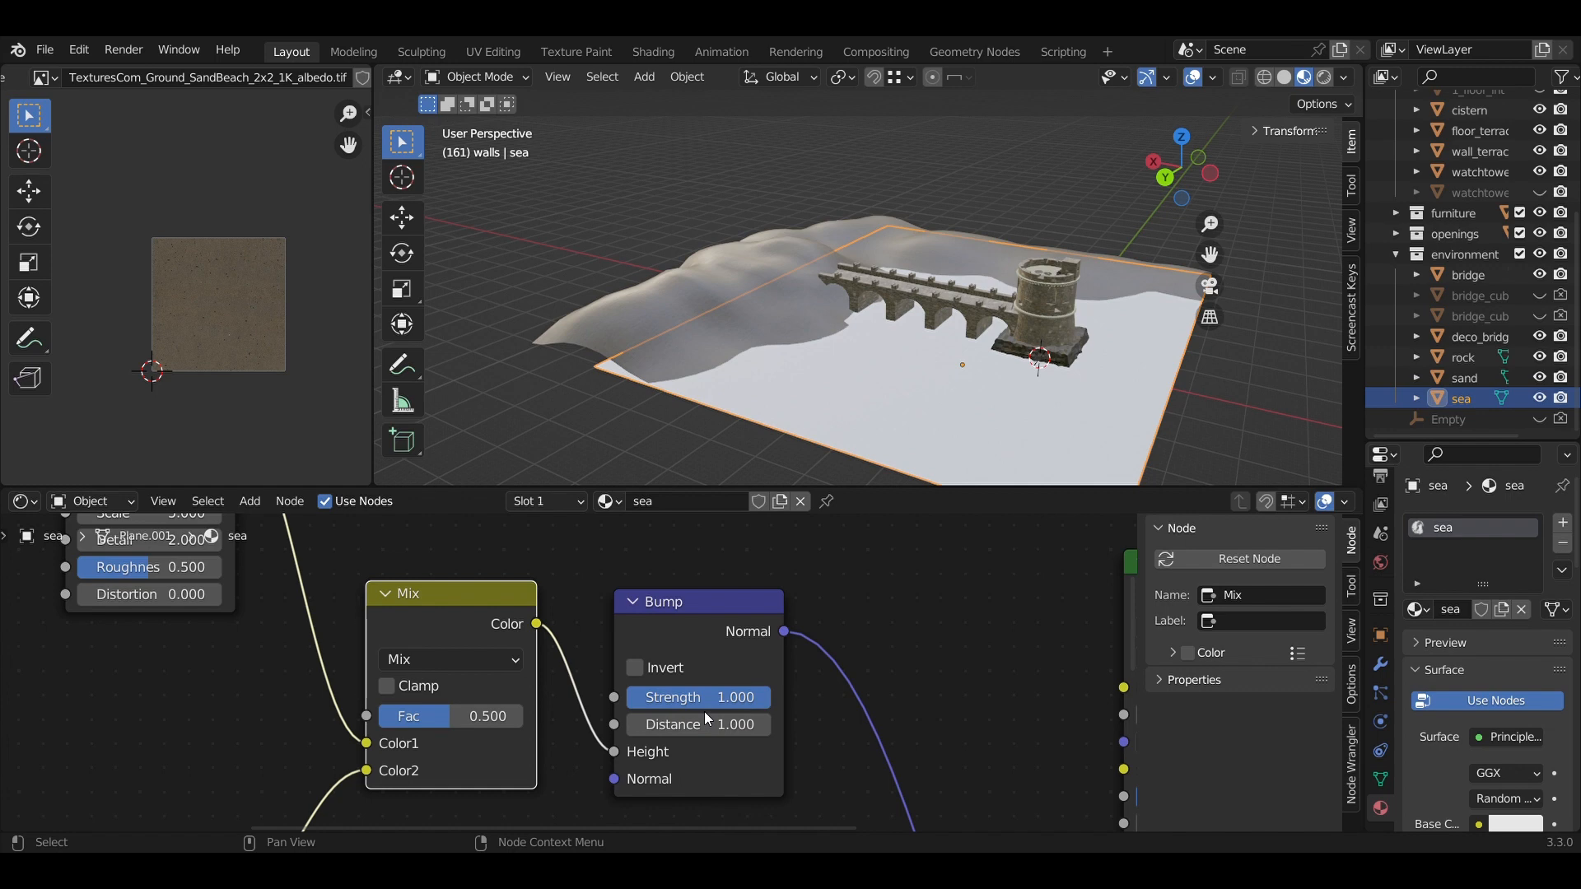
{"action": "left_click", "coordinate": [697, 700]}
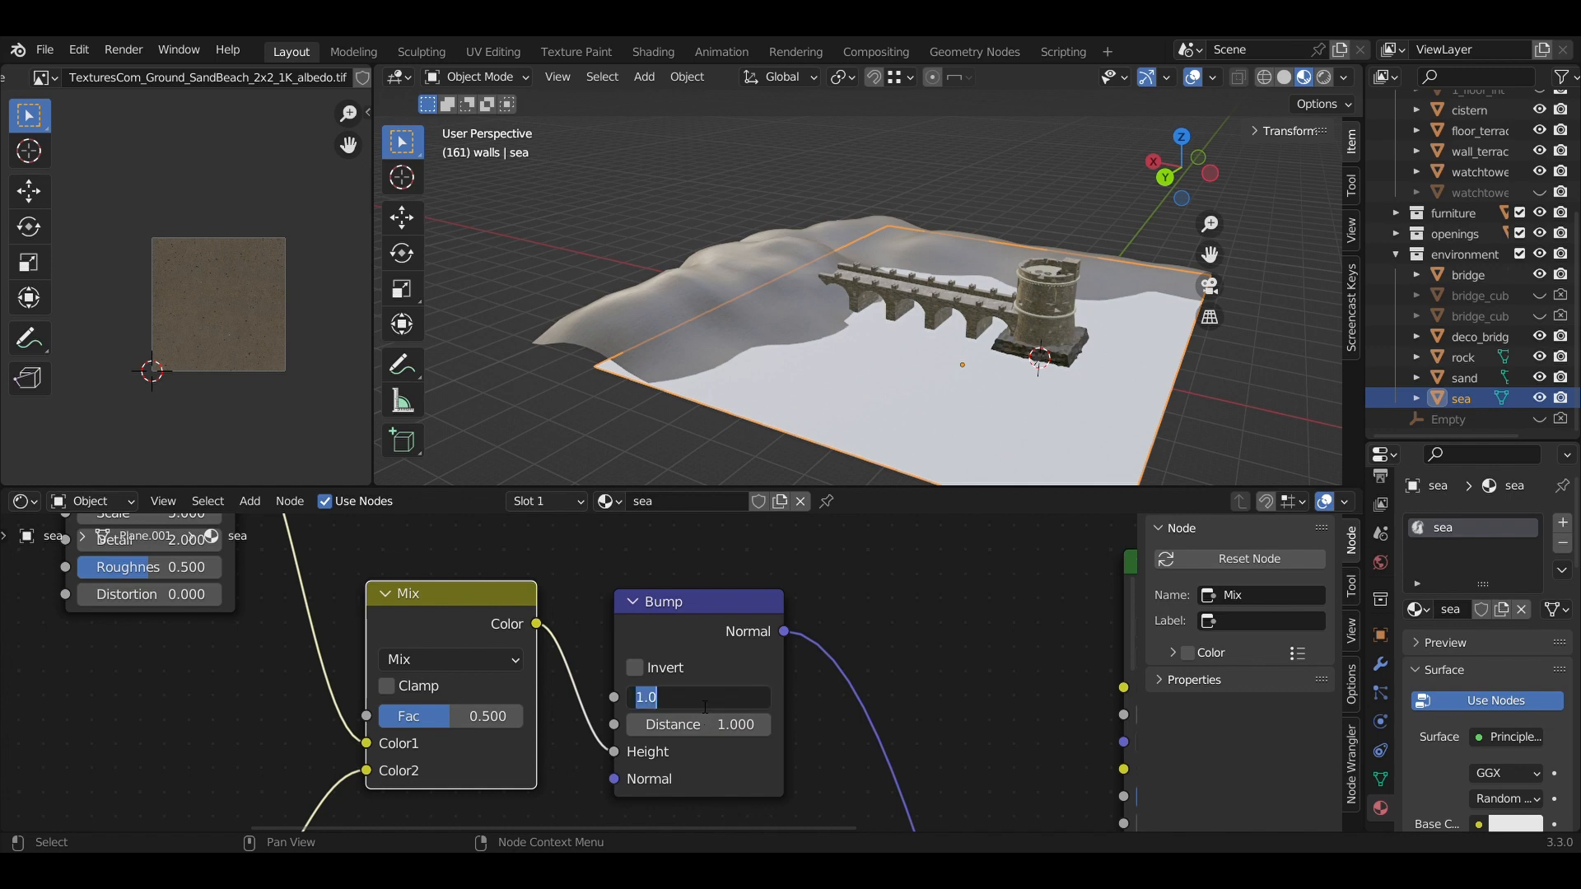
{"action": "type", "text": "0.1"}
{"action": "key", "text": "Return"}
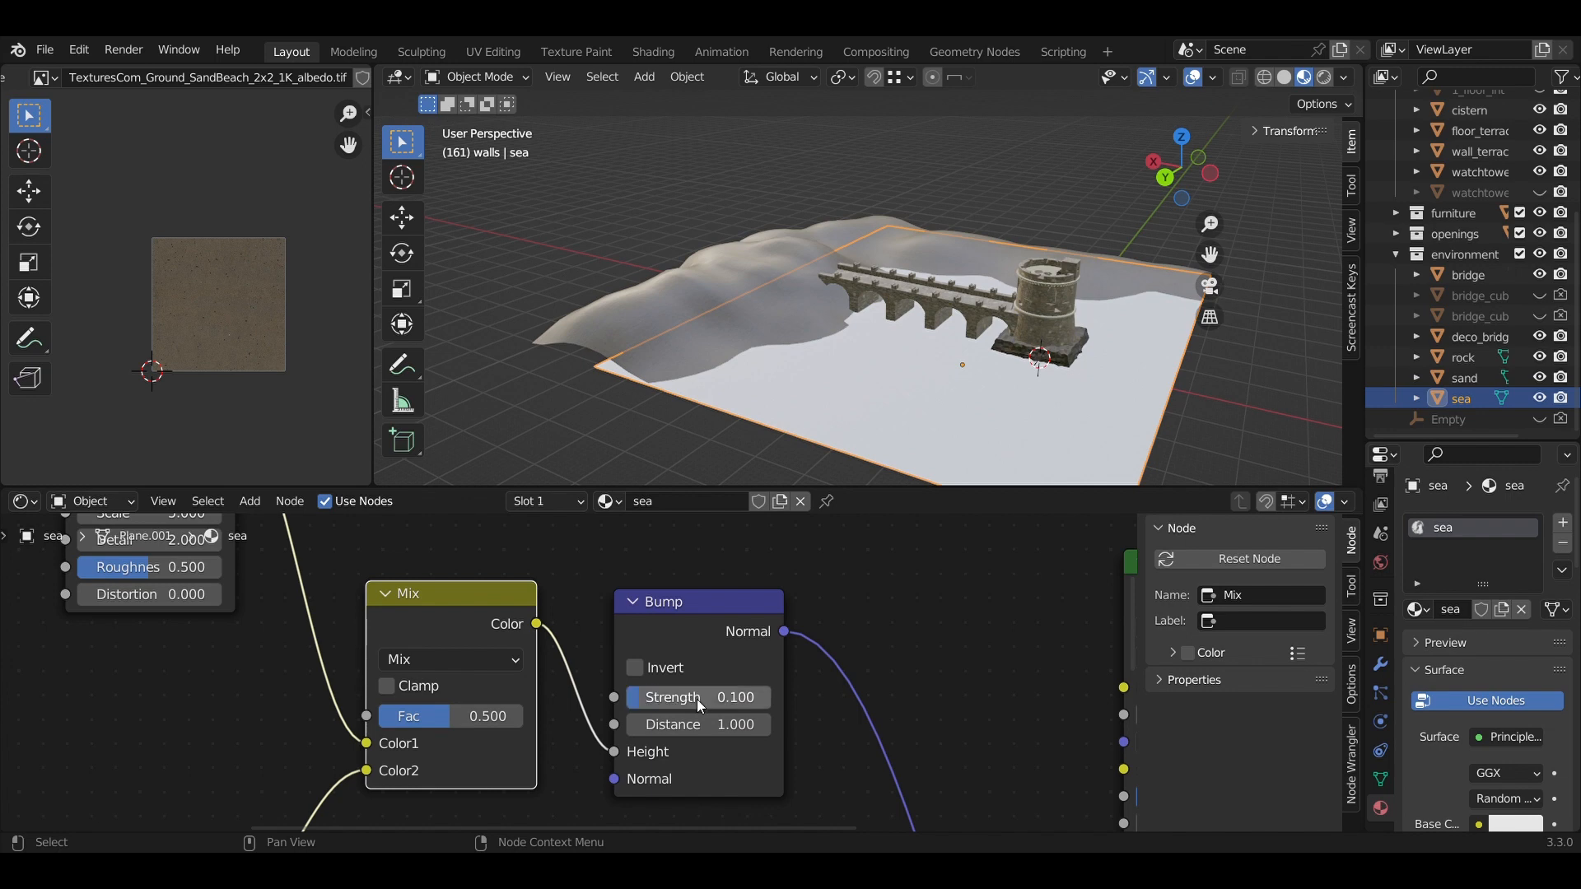
Raise the Principled BSDF Transmission to 1.0.
{"action": "scroll", "coordinate": [754, 683], "scroll_direction": "down", "scroll_amount": 2}
{"action": "middle_click_drag", "start_coordinate": [907, 715], "coordinate": [639, 550]}
{"action": "middle_click_drag", "start_coordinate": [921, 759], "coordinate": [886, 606]}
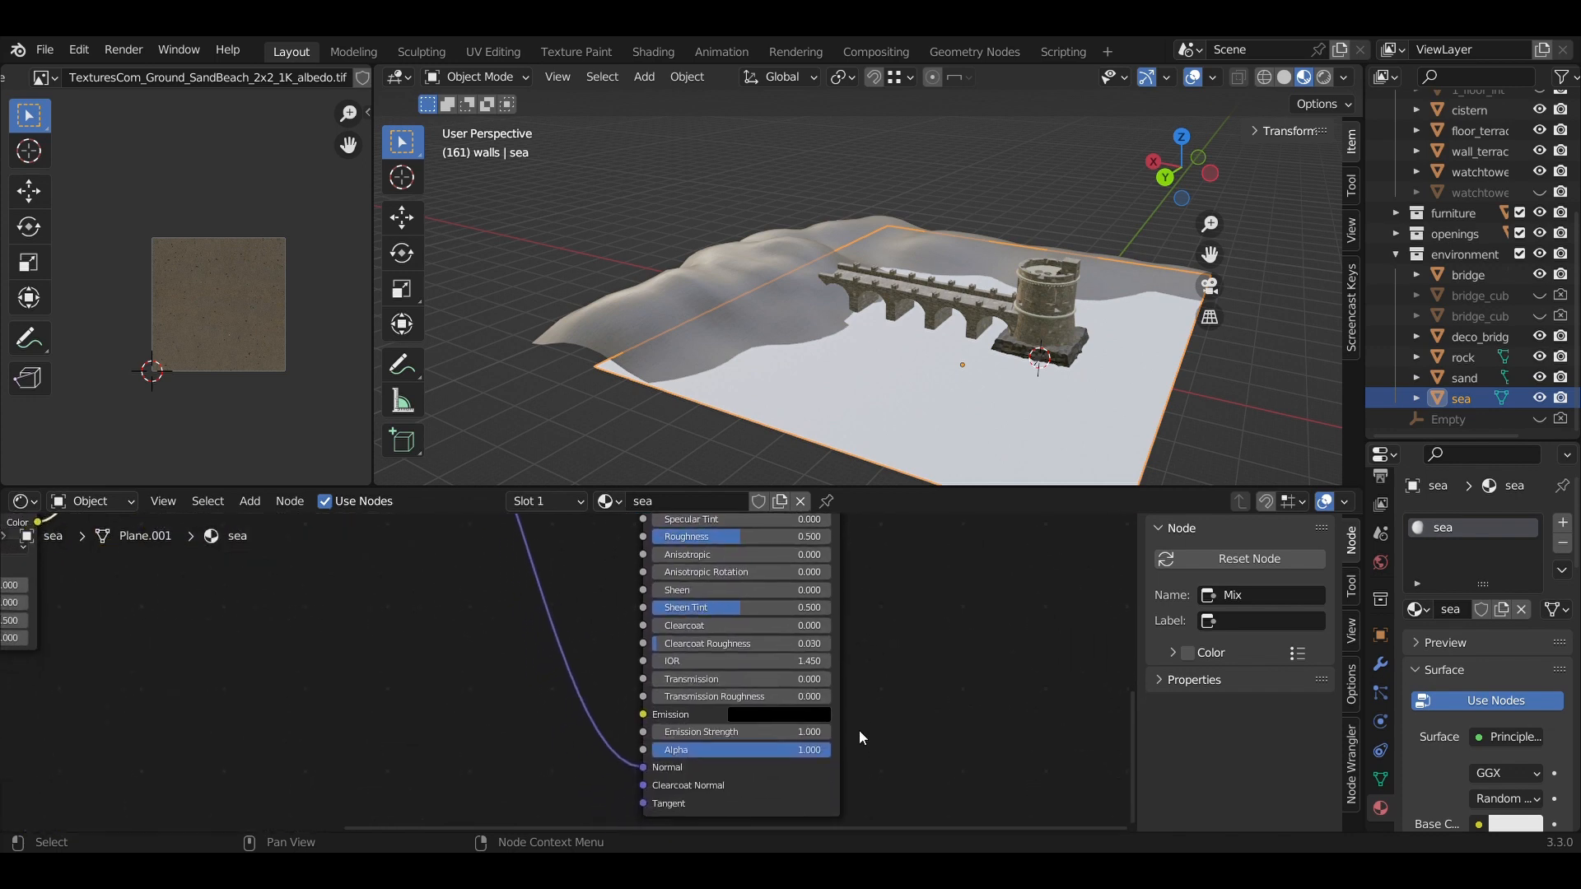
{"action": "left_click_drag", "start_coordinate": [652, 680], "coordinate": [833, 680]}
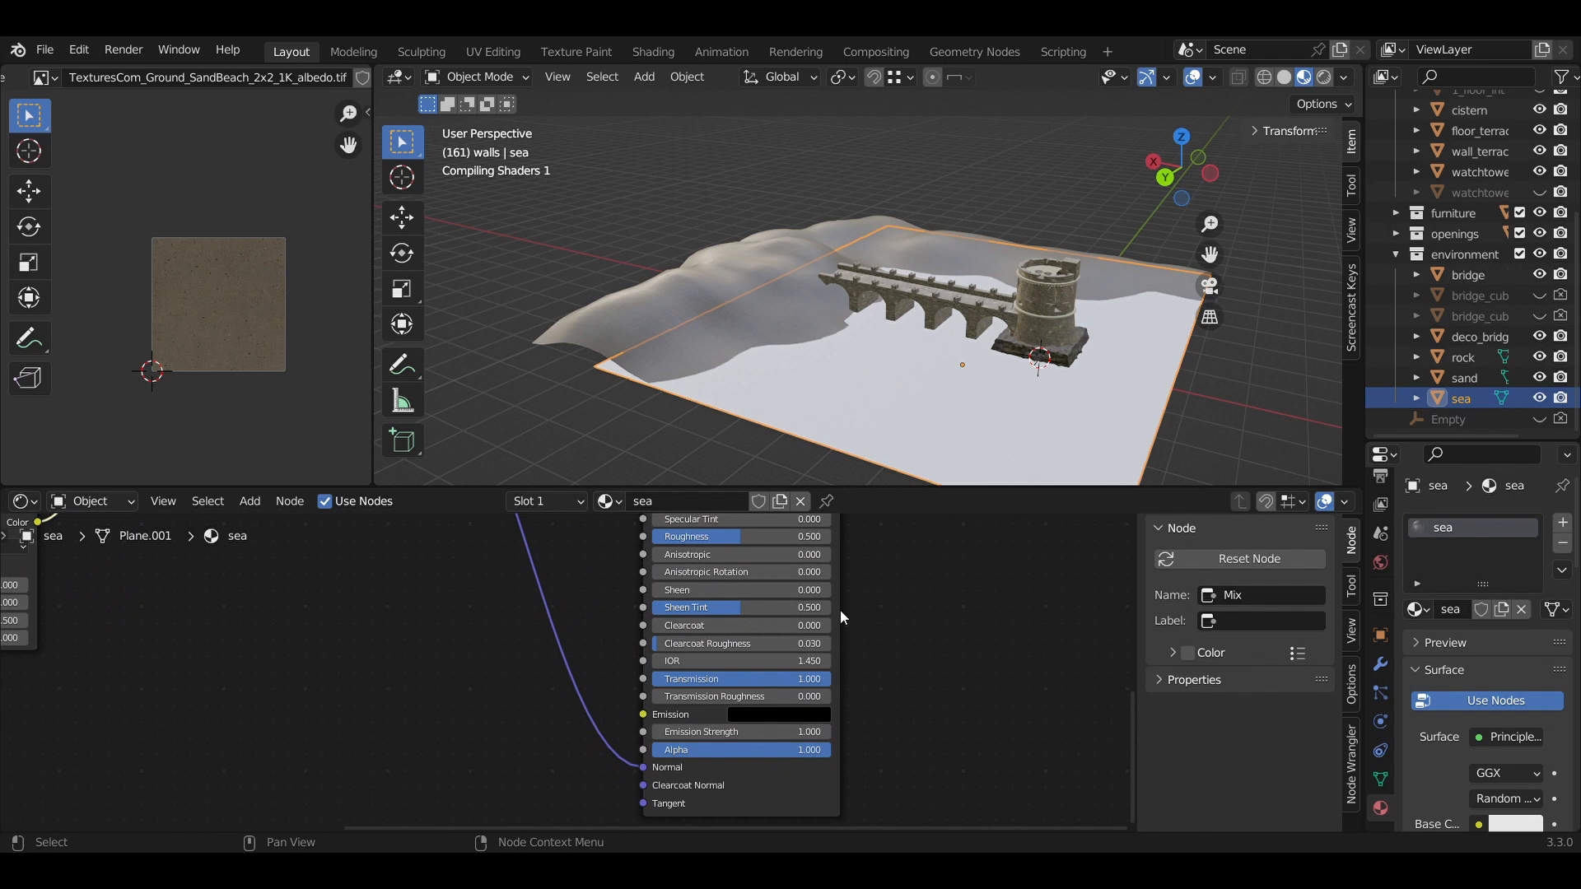
{"action": "middle_click_drag", "start_coordinate": [892, 585], "coordinate": [902, 688]}
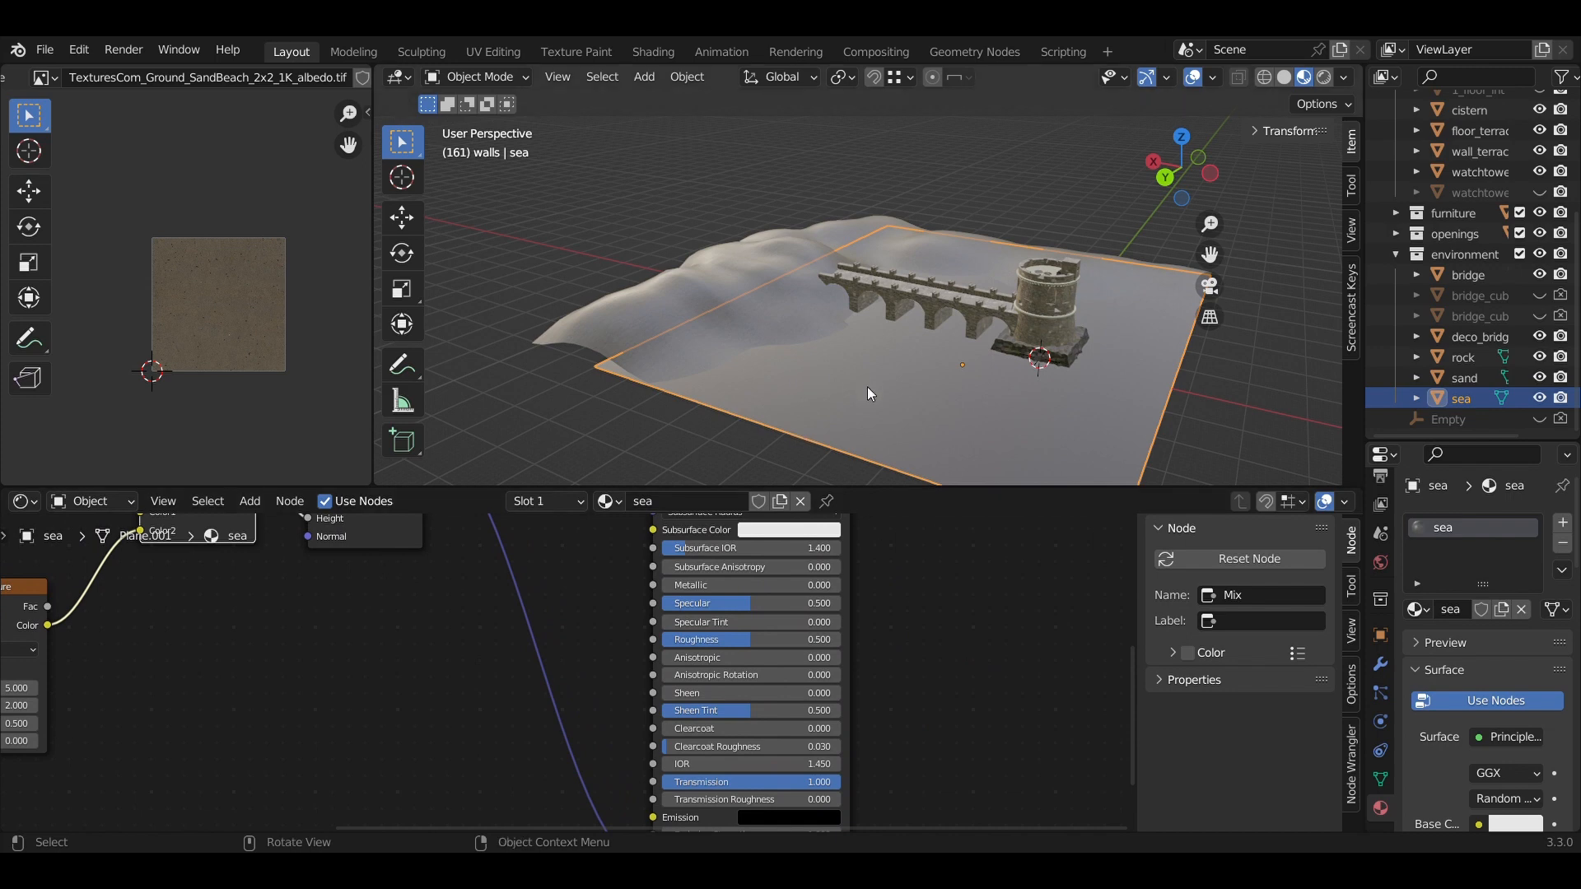
{"action": "scroll", "coordinate": [1079, 442], "scroll_direction": "up", "scroll_amount": 6}
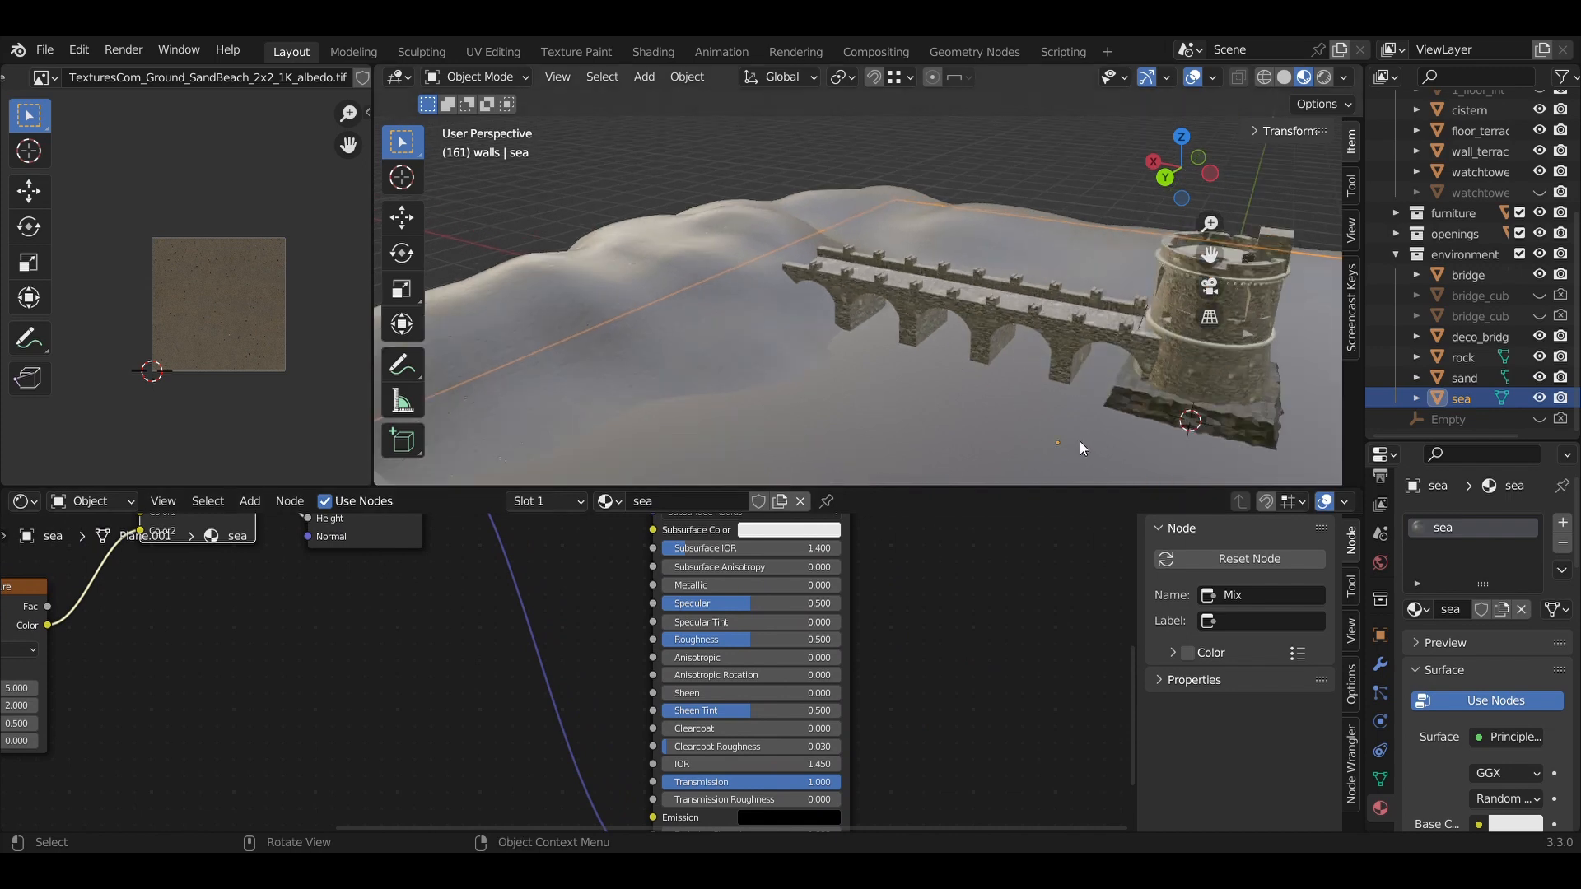
{"action": "scroll", "coordinate": [1082, 451], "scroll_direction": "down", "scroll_amount": 6}
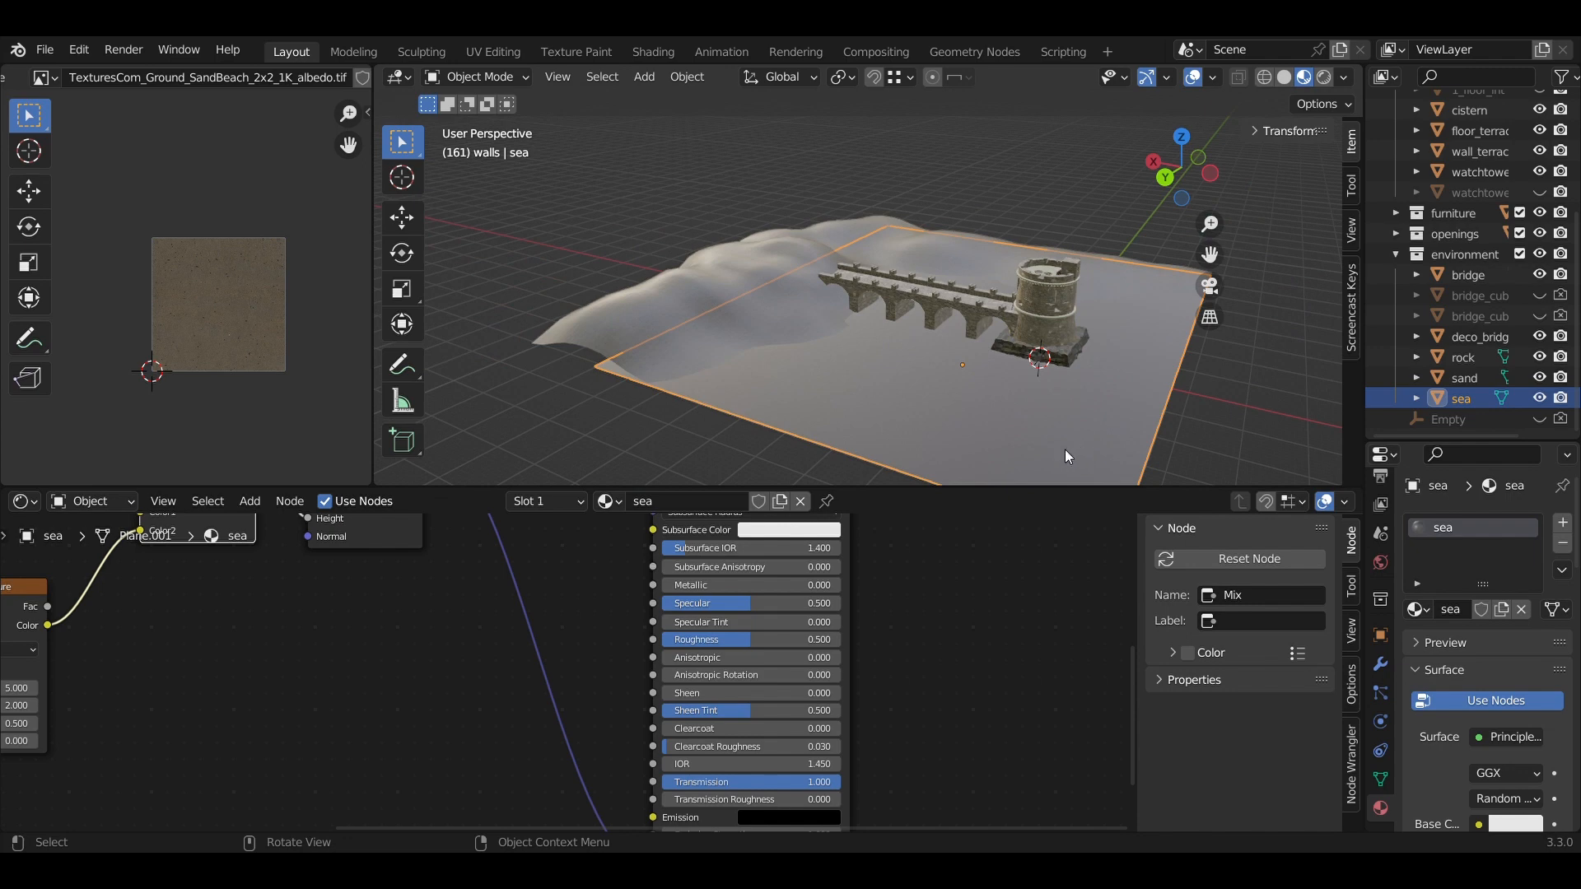
{"action": "middle_click_drag", "start_coordinate": [1064, 448], "coordinate": [1095, 465]}
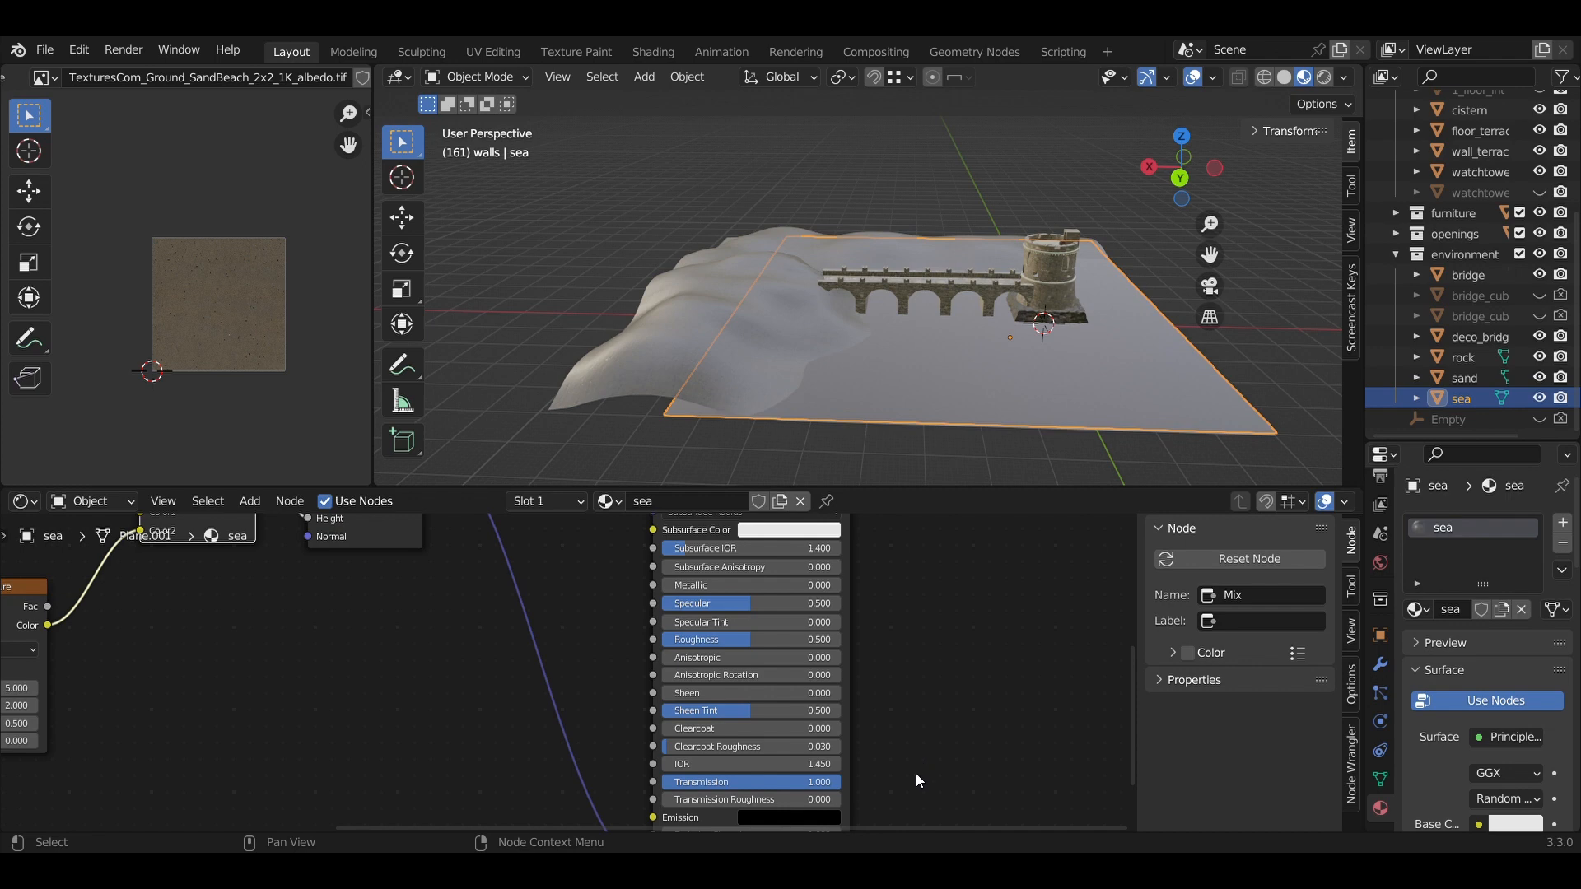
{"action": "middle_click_drag", "start_coordinate": [911, 773], "coordinate": [944, 649]}
{"action": "middle_click_drag", "start_coordinate": [517, 651], "coordinate": [865, 529]}
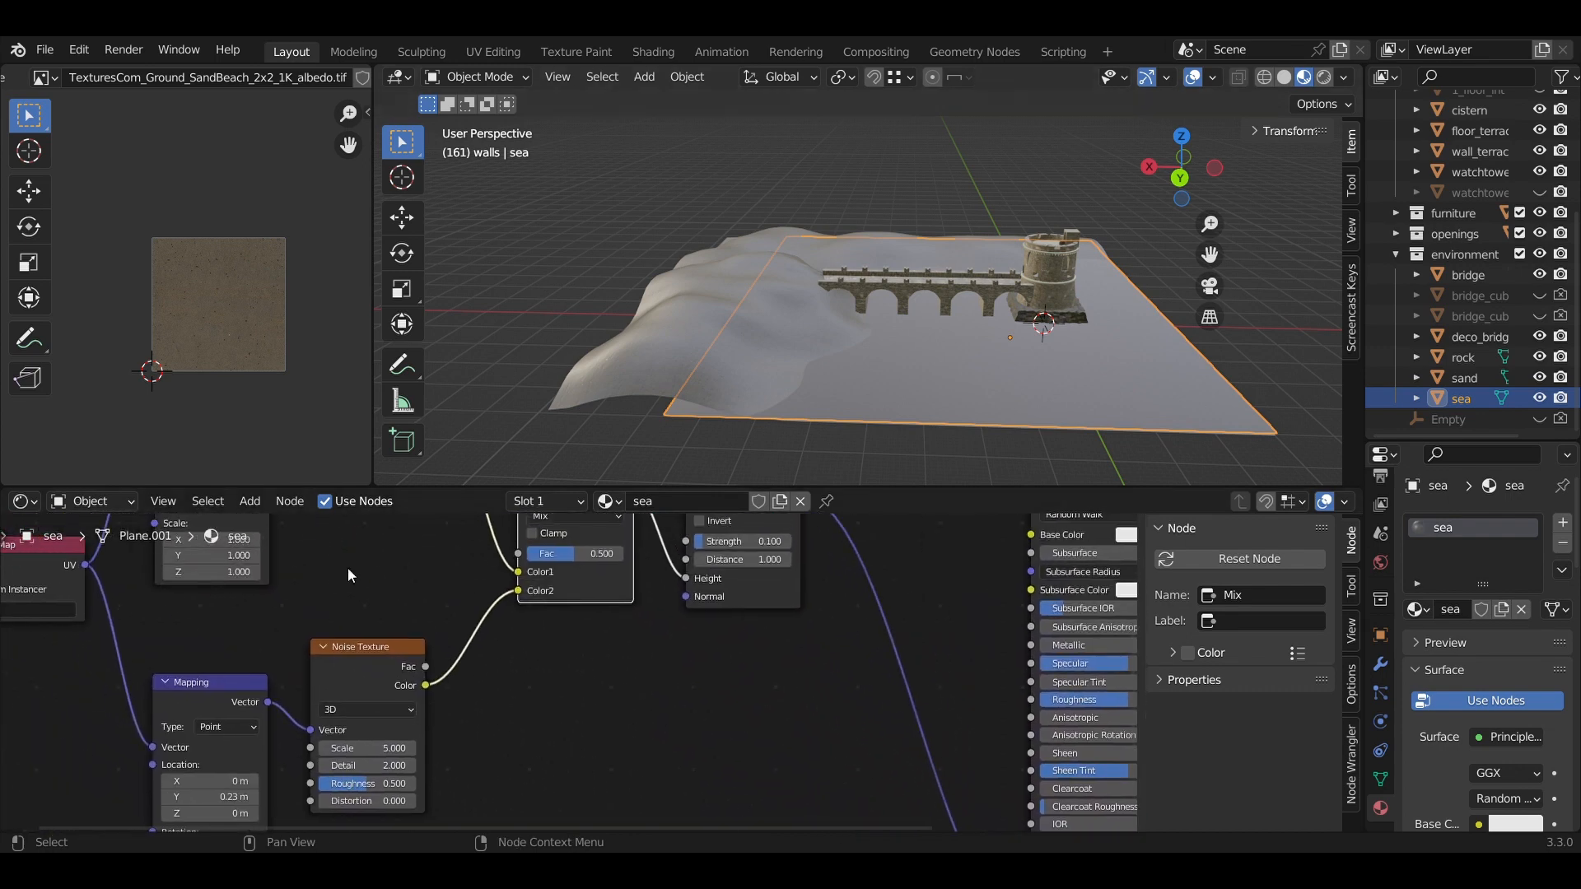
{"action": "middle_click_drag", "start_coordinate": [347, 566], "coordinate": [557, 820]}
{"action": "middle_click_drag", "start_coordinate": [738, 653], "coordinate": [884, 607]}
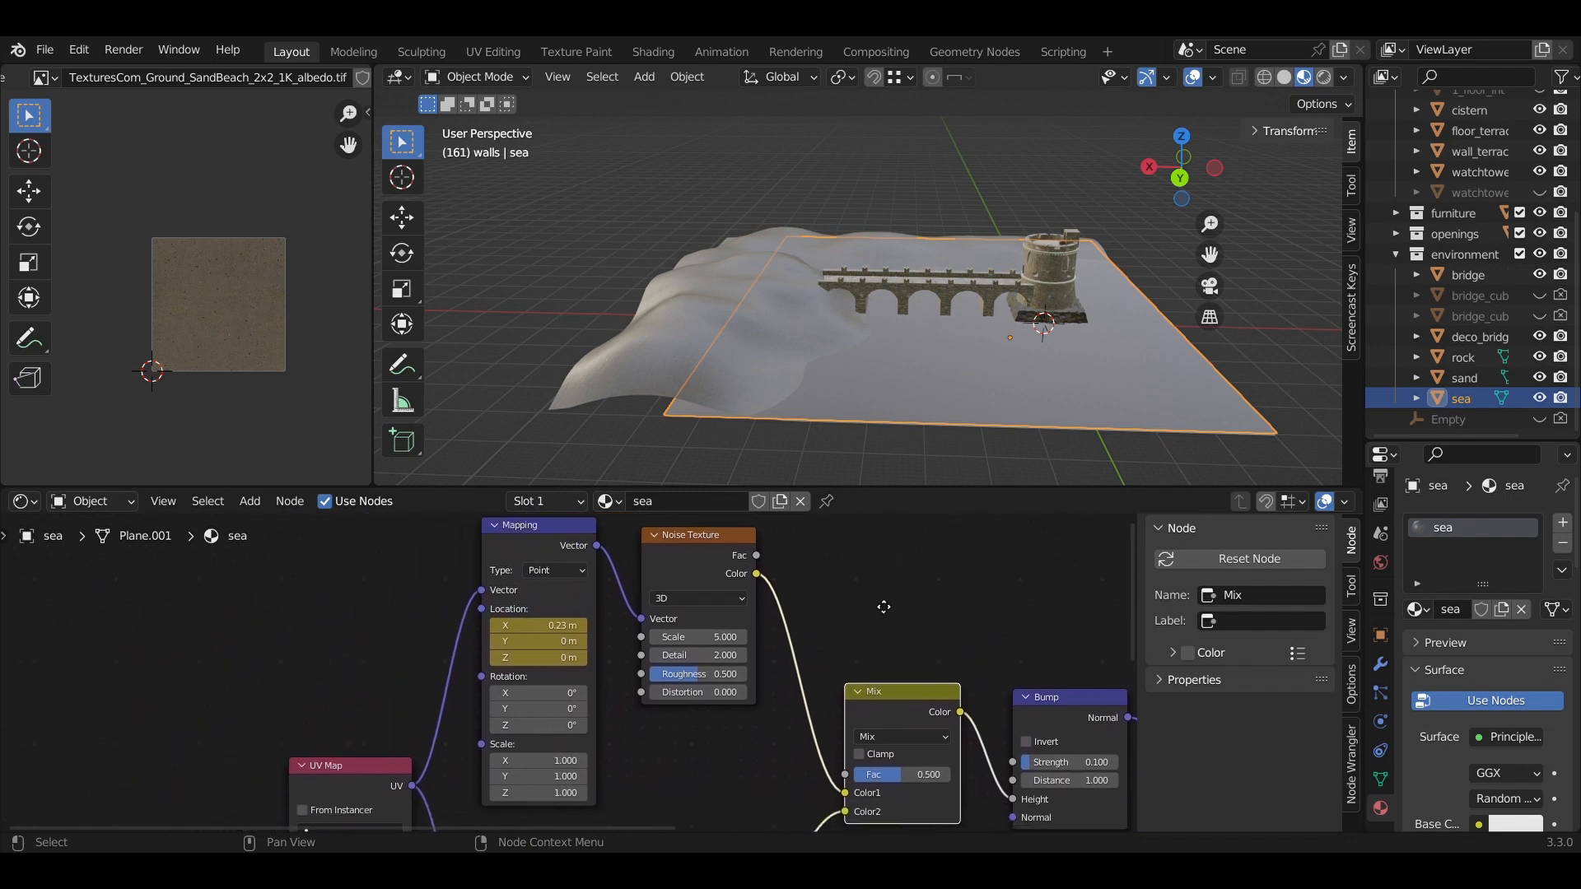
{"action": "scroll", "coordinate": [883, 607], "scroll_direction": "down", "scroll_amount": 5}
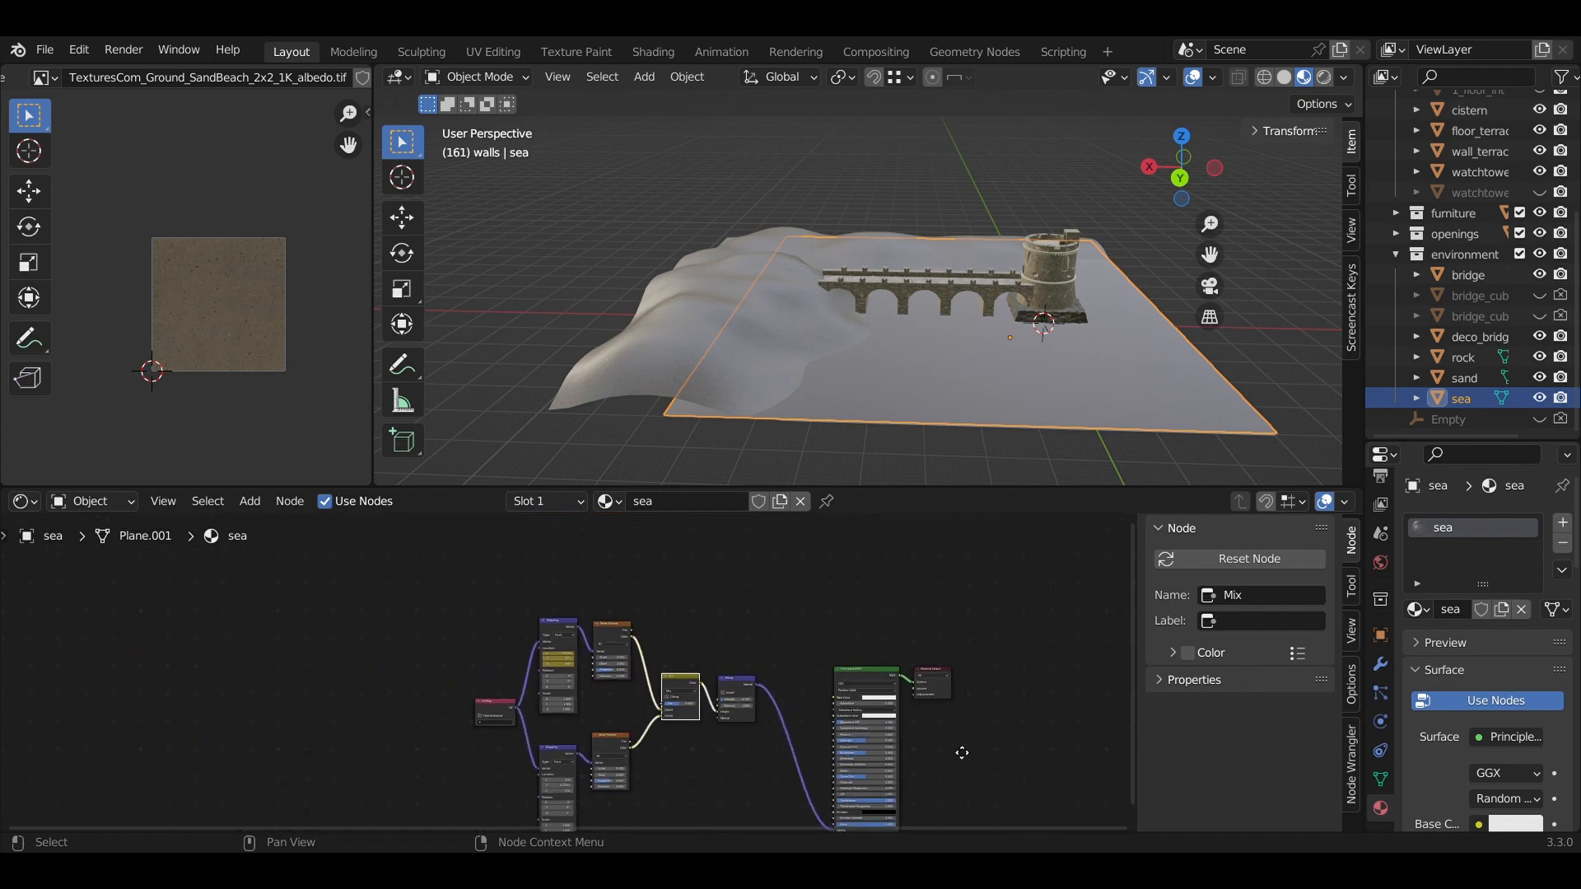
{"action": "middle_click_drag", "start_coordinate": [961, 753], "coordinate": [936, 699]}
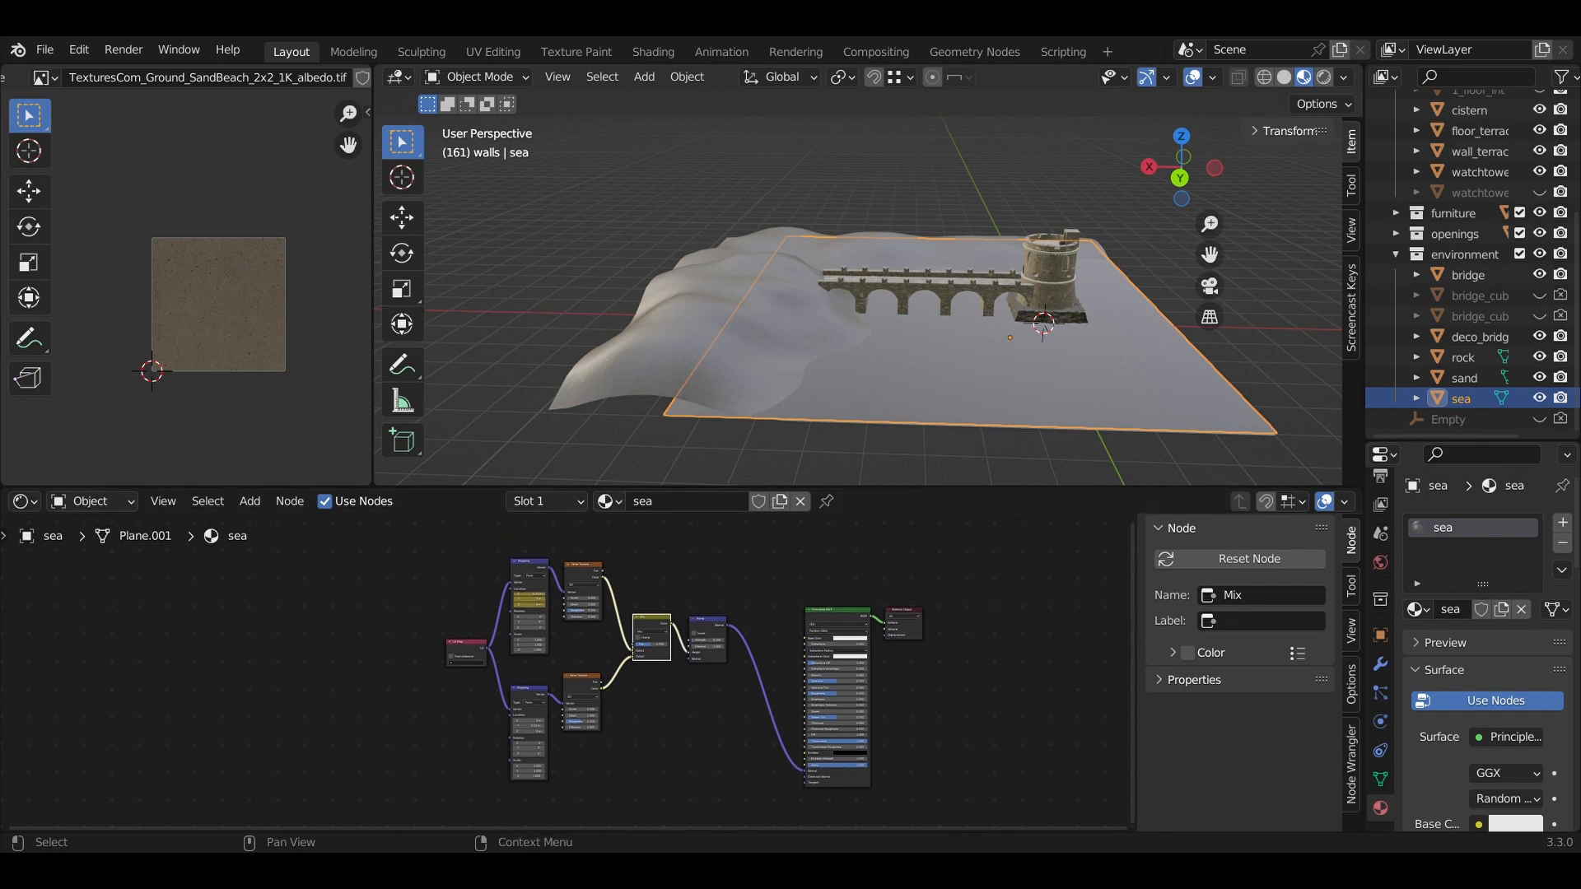